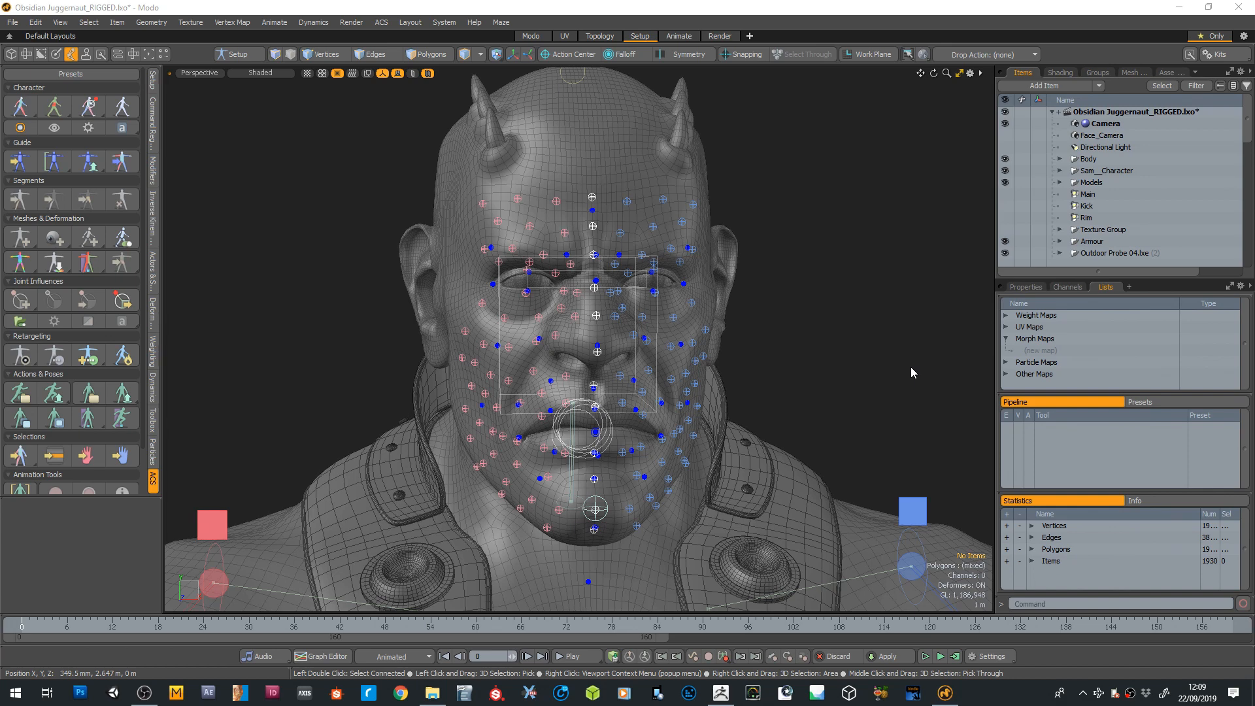
# Move the character's mouth controller by -73.5 mm along X and inspect the mouth deformation from the side
pyautogui.moveTo(924, 76); pyautogui.dragTo(916, 118)
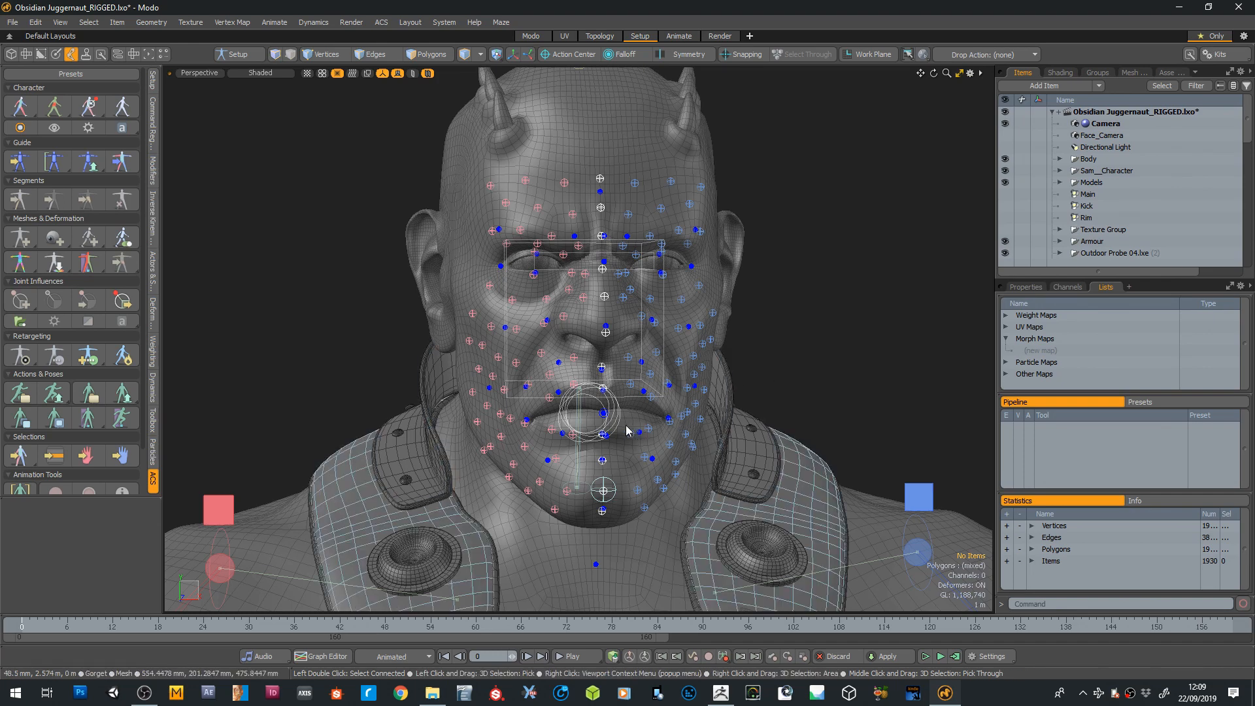
pyautogui.scroll(2, 615, 424)
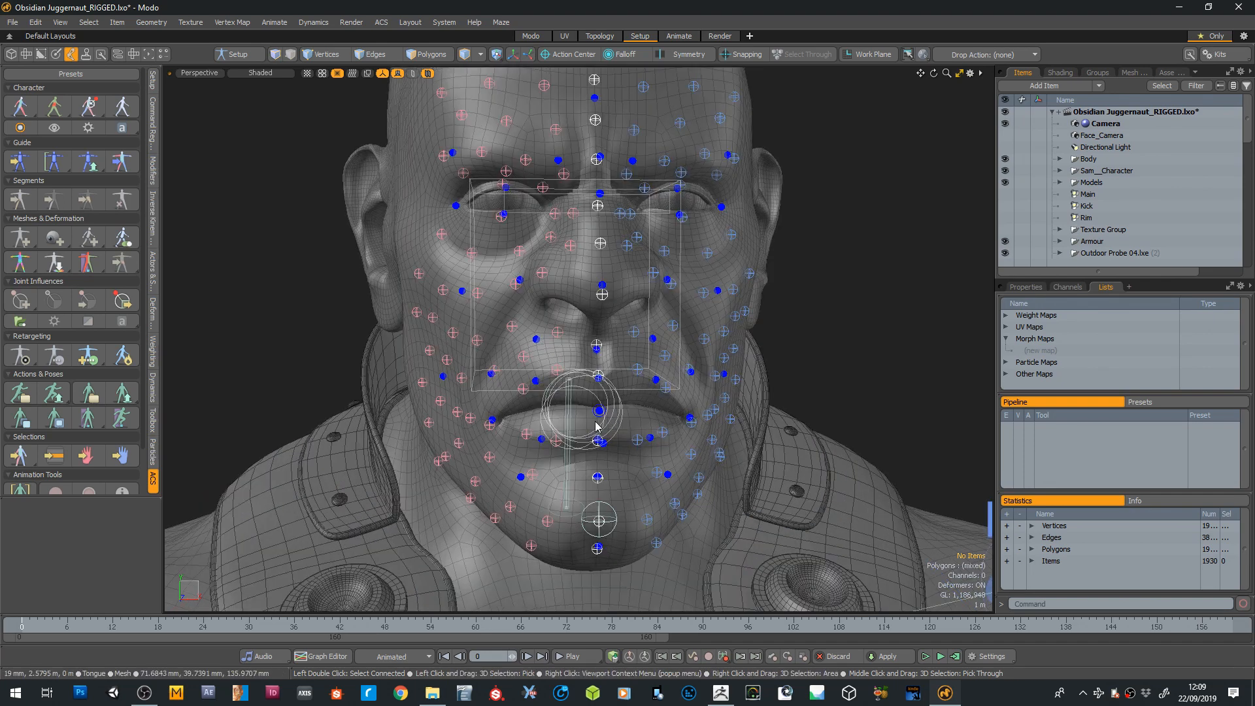
pyautogui.click(601, 414)
pyautogui.press('w')
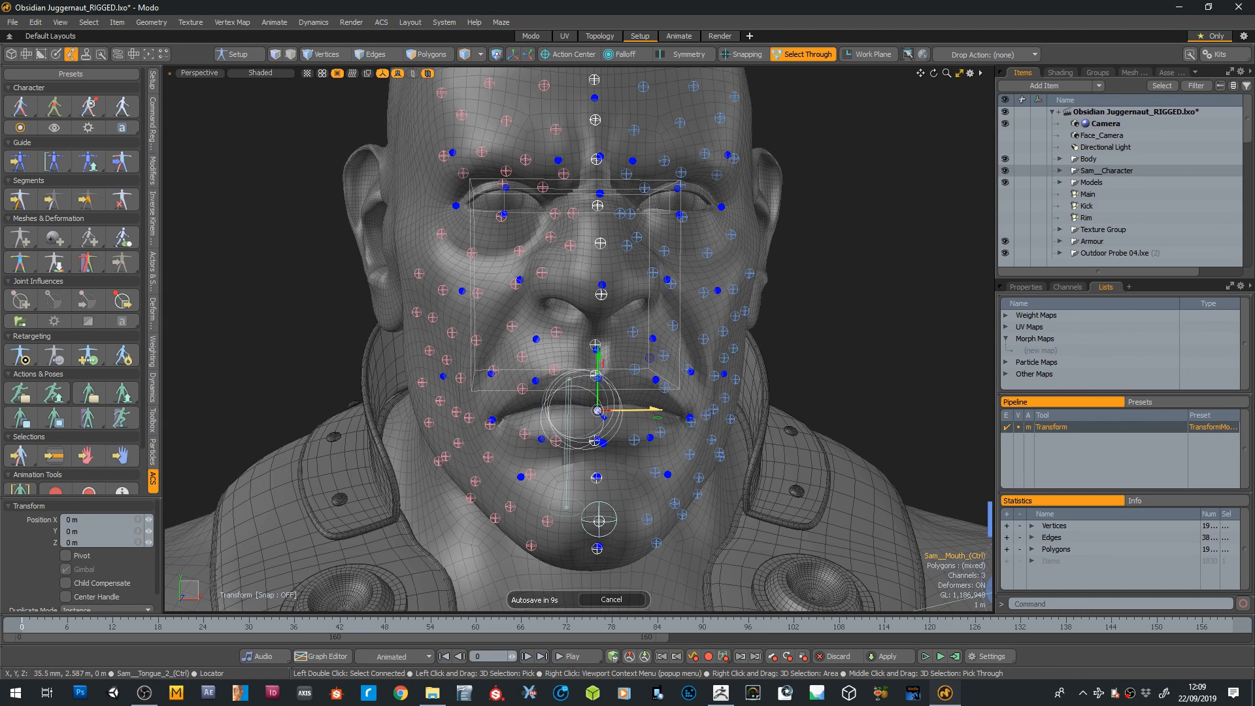
pyautogui.moveTo(597, 411); pyautogui.dragTo(571, 411)
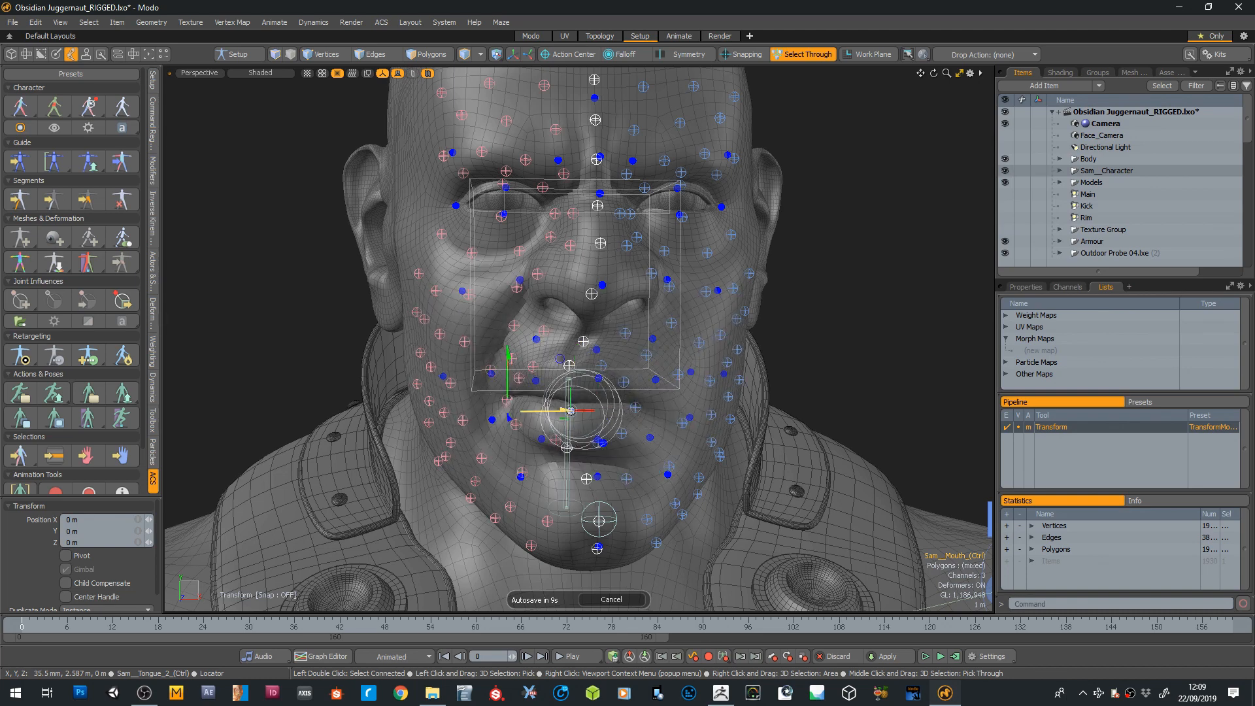
pyautogui.click(602, 603)
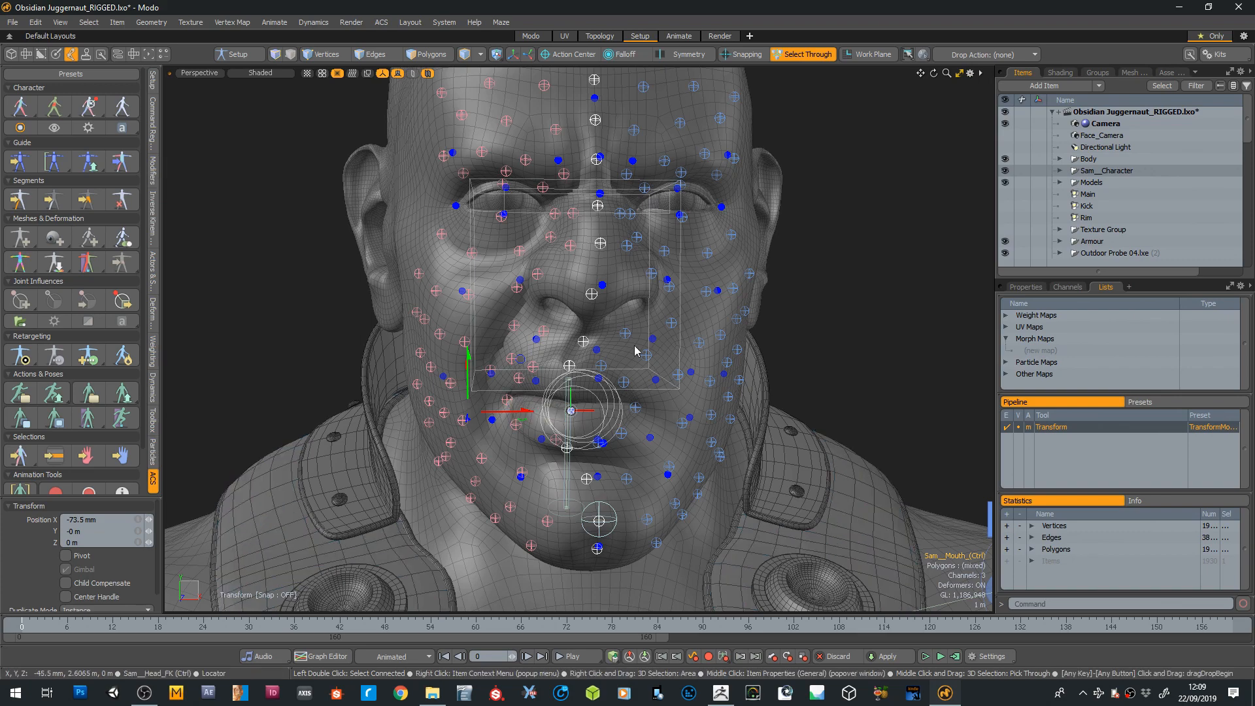
pyautogui.moveTo(933, 74); pyautogui.dragTo(986, 129)
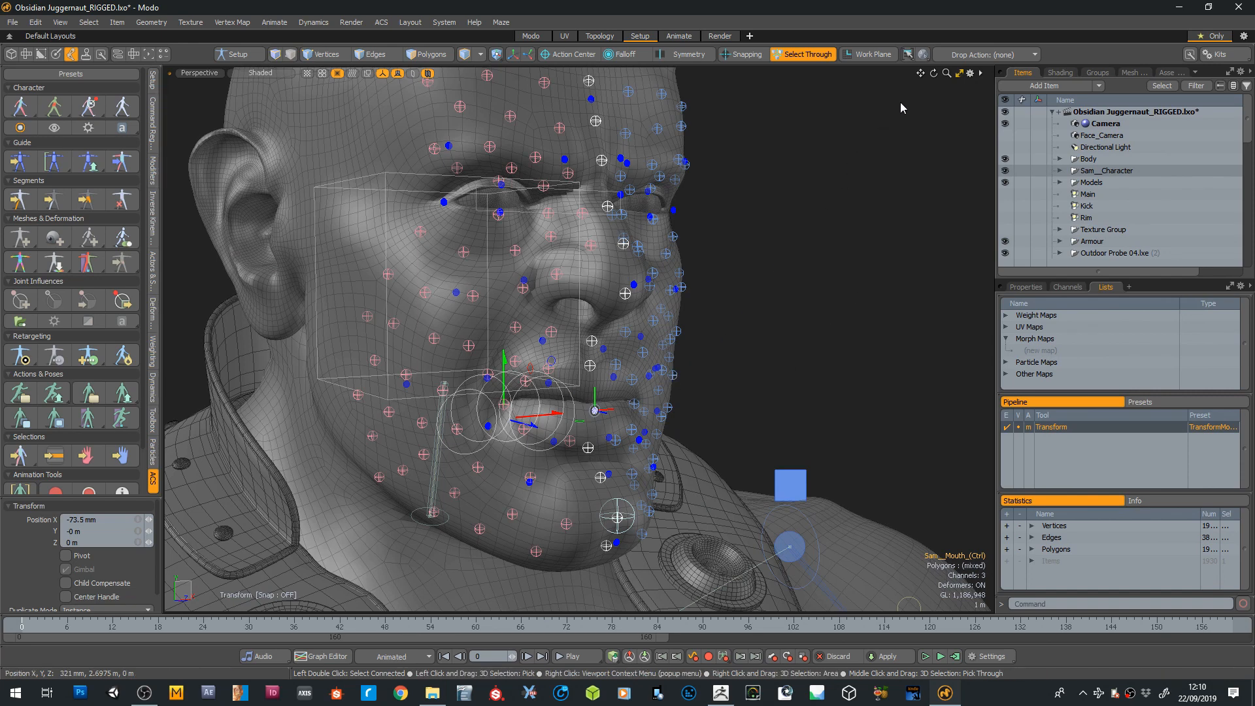
pyautogui.moveTo(934, 72); pyautogui.dragTo(843, 77)
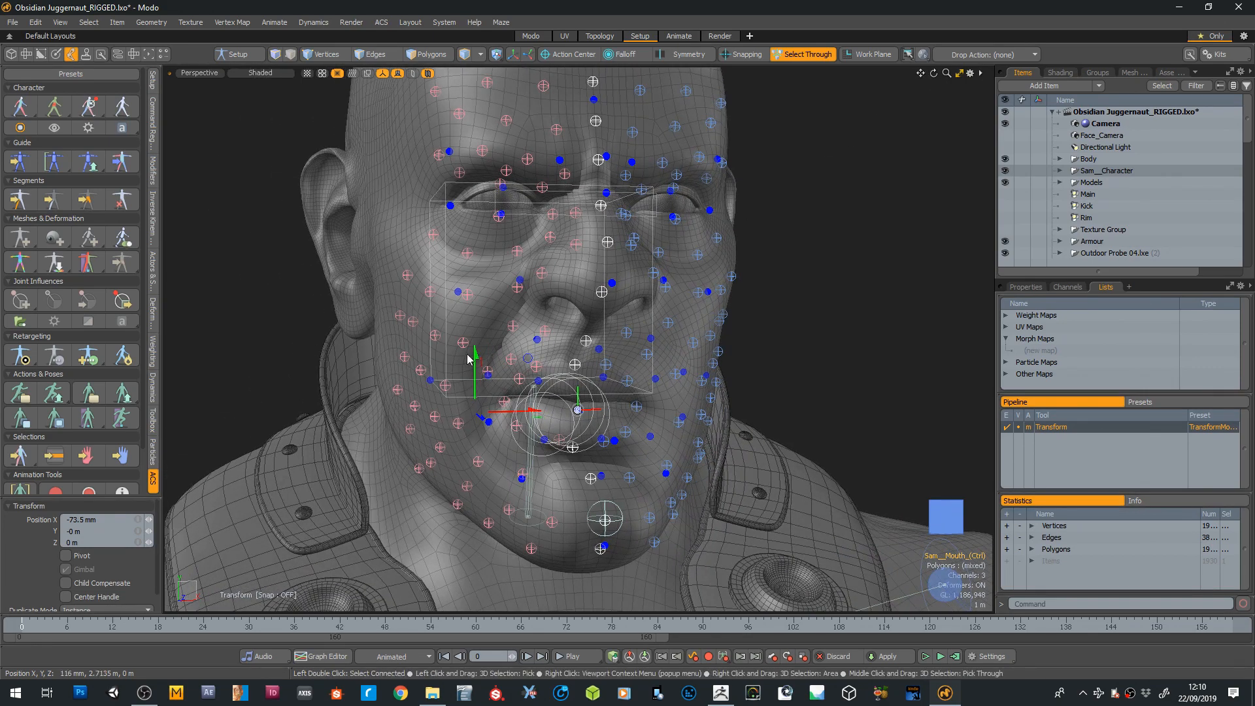
# Raise the mouth controller by 33.5 mm along Y
pyautogui.press('q')
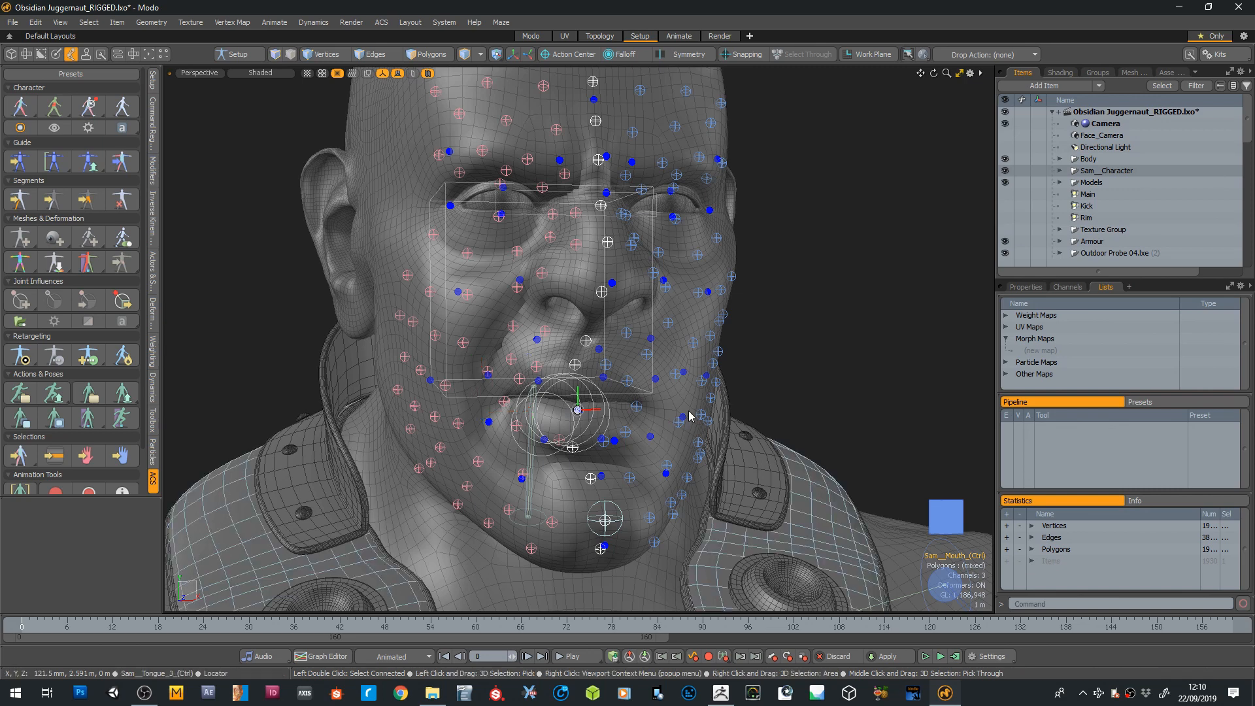
pyautogui.press('w')
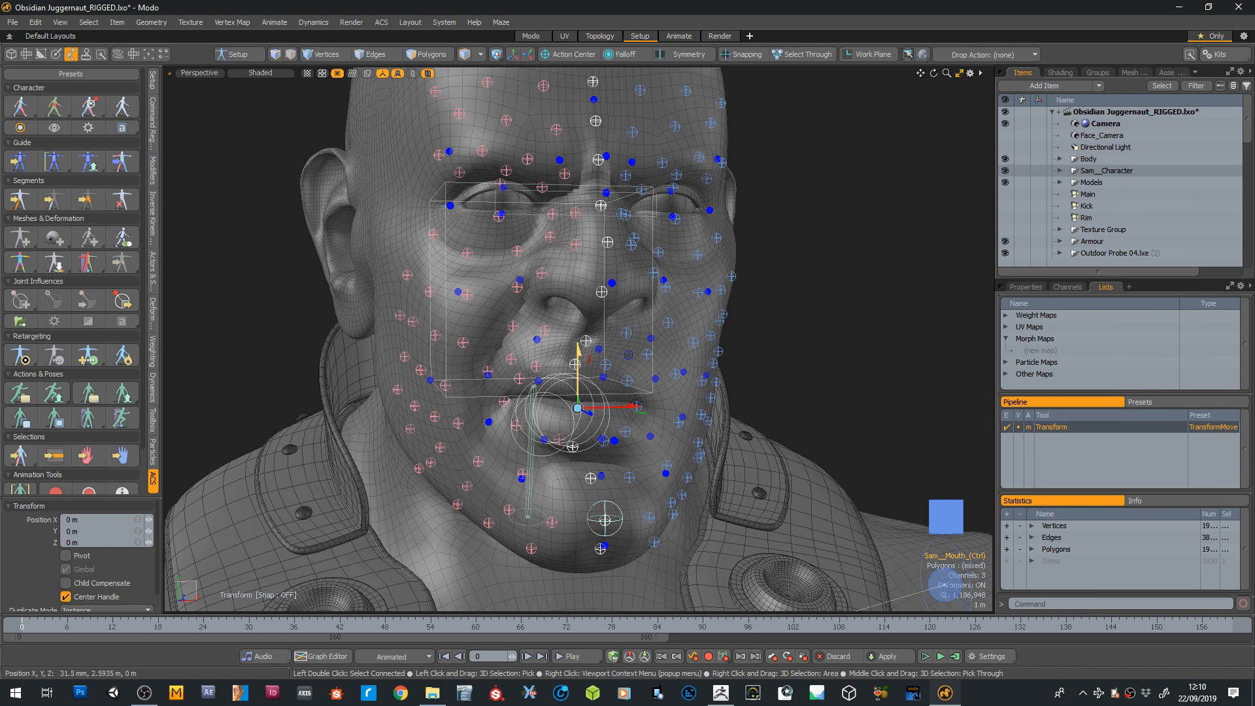
pyautogui.moveTo(578, 408); pyautogui.dragTo(577, 353)
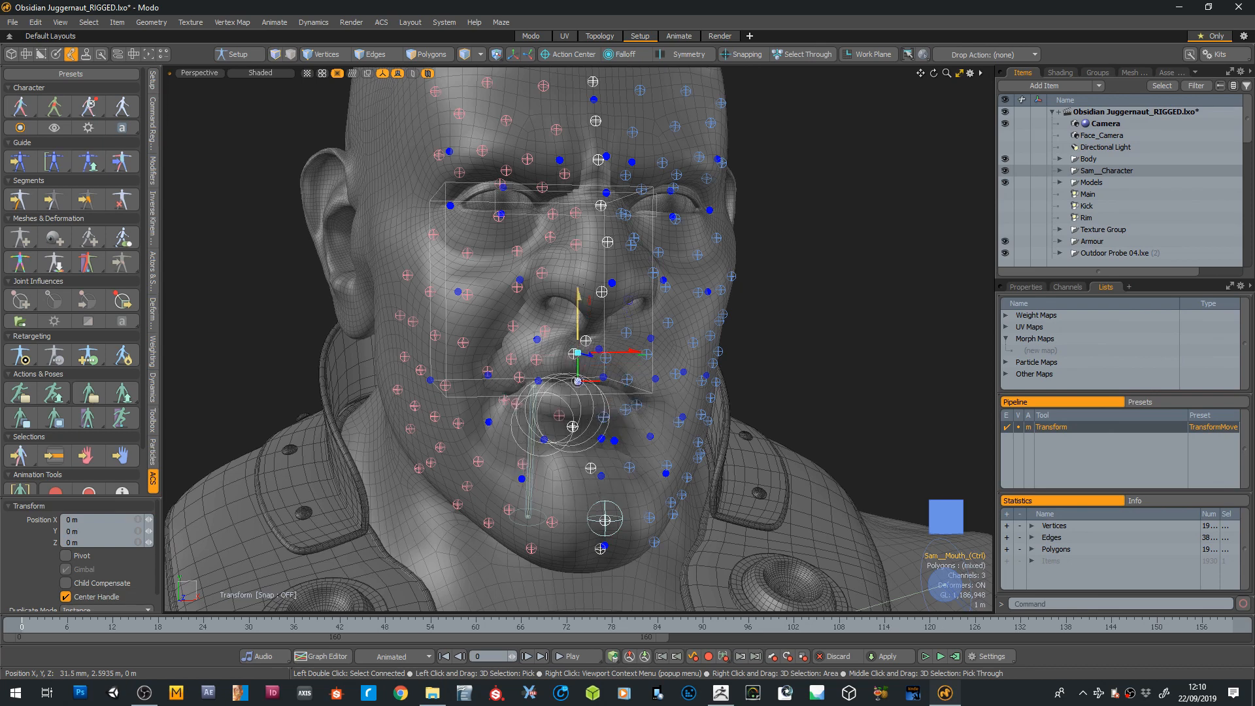
pyautogui.moveTo(583, 288); pyautogui.dragTo(583, 285)
# Hide the rig controls to inspect the deformed mouth from the front, and show them again
pyautogui.click(383, 72)
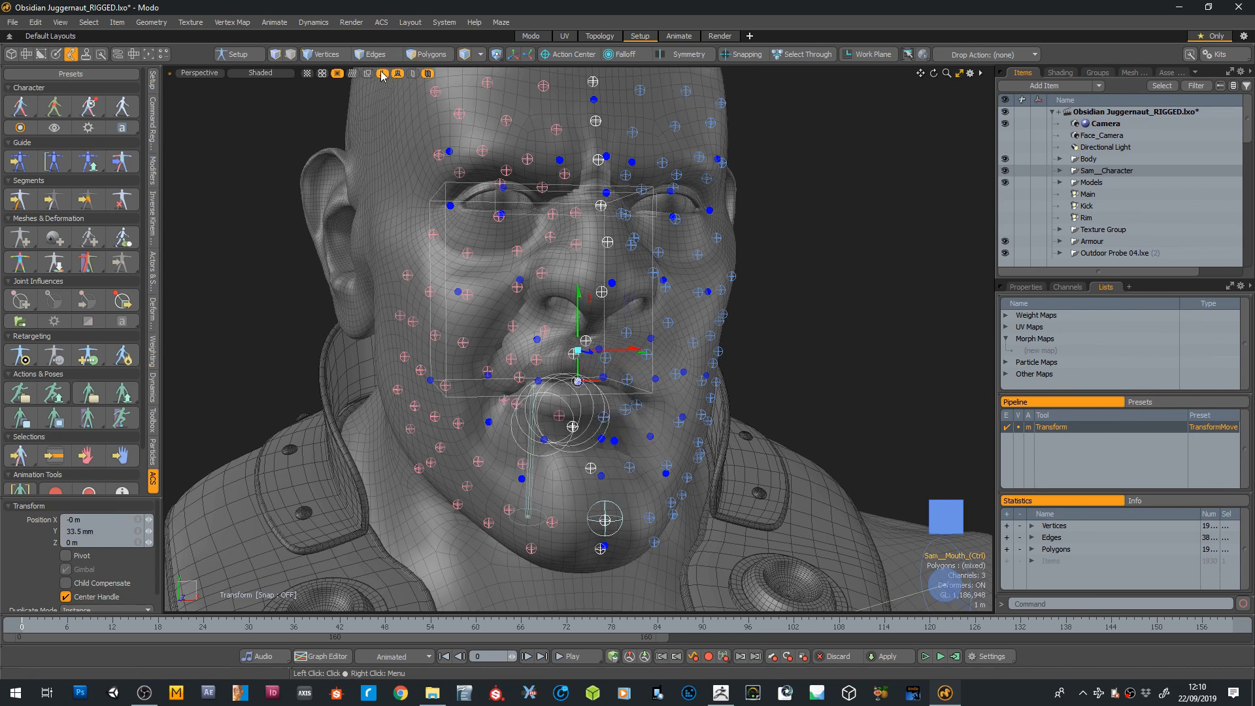
pyautogui.moveTo(934, 74); pyautogui.dragTo(863, 73)
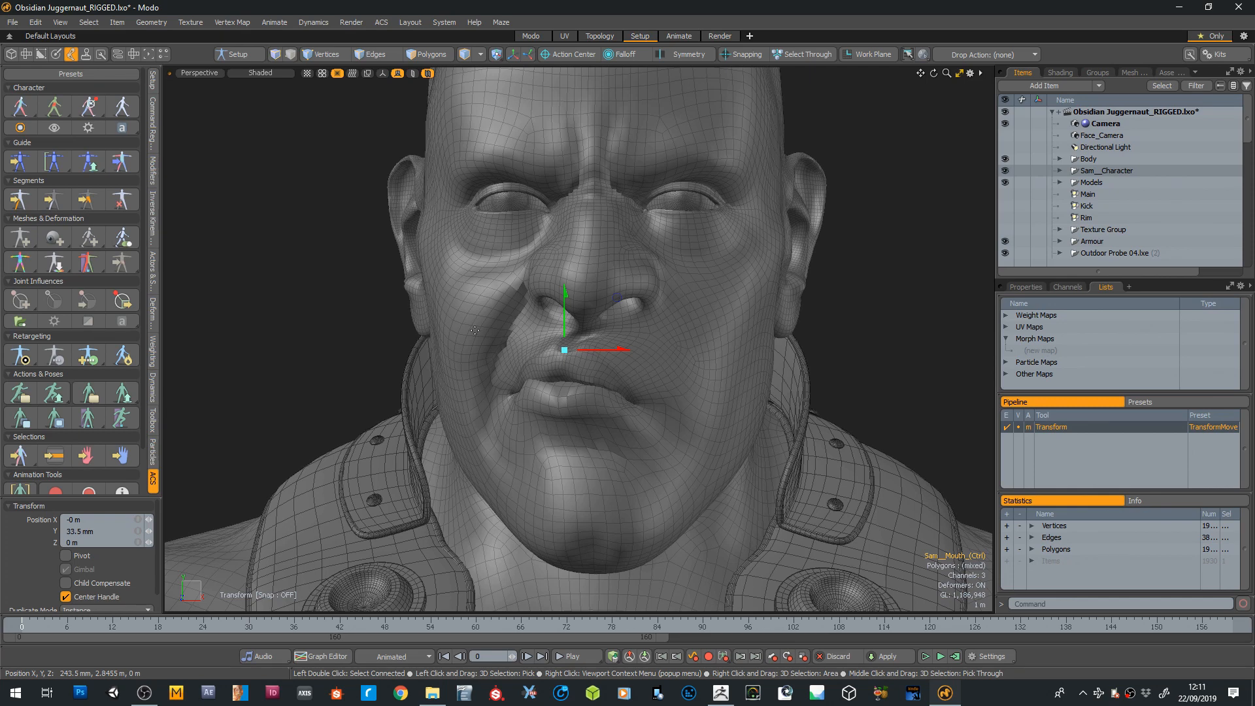
pyautogui.click(382, 73)
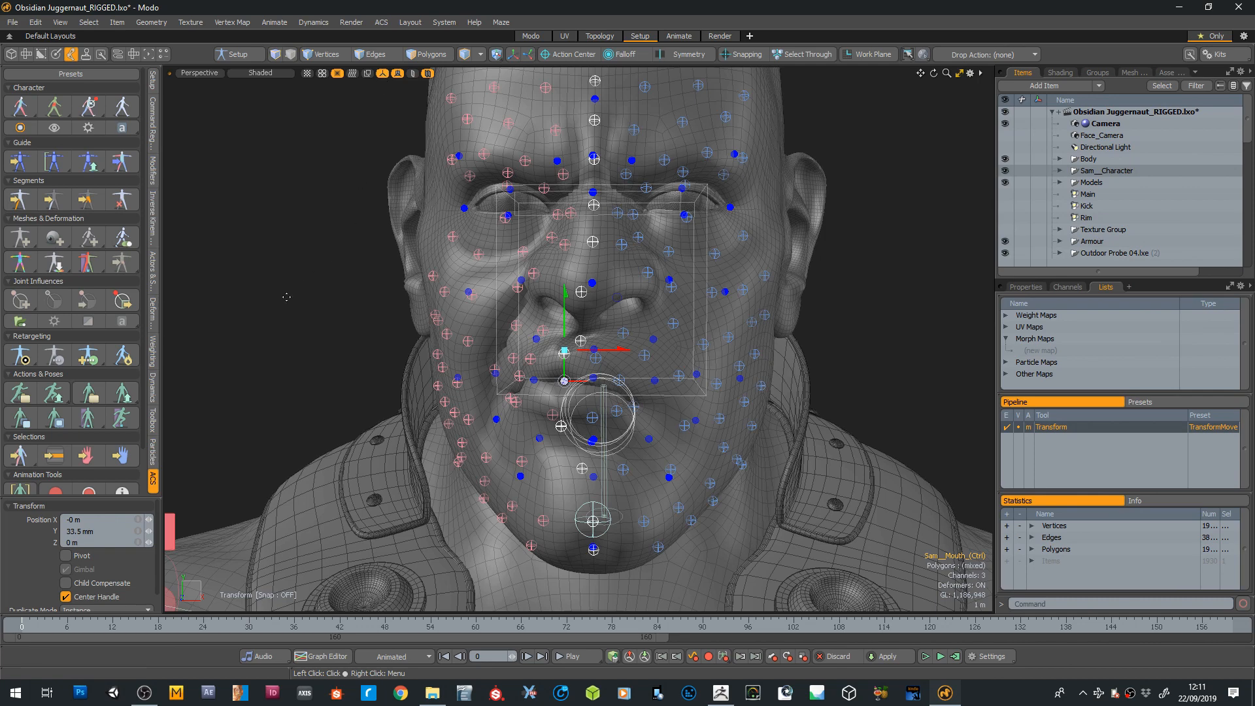
# Reset the mouth controller to its rest position and deselect it
pyautogui.click(97, 495)
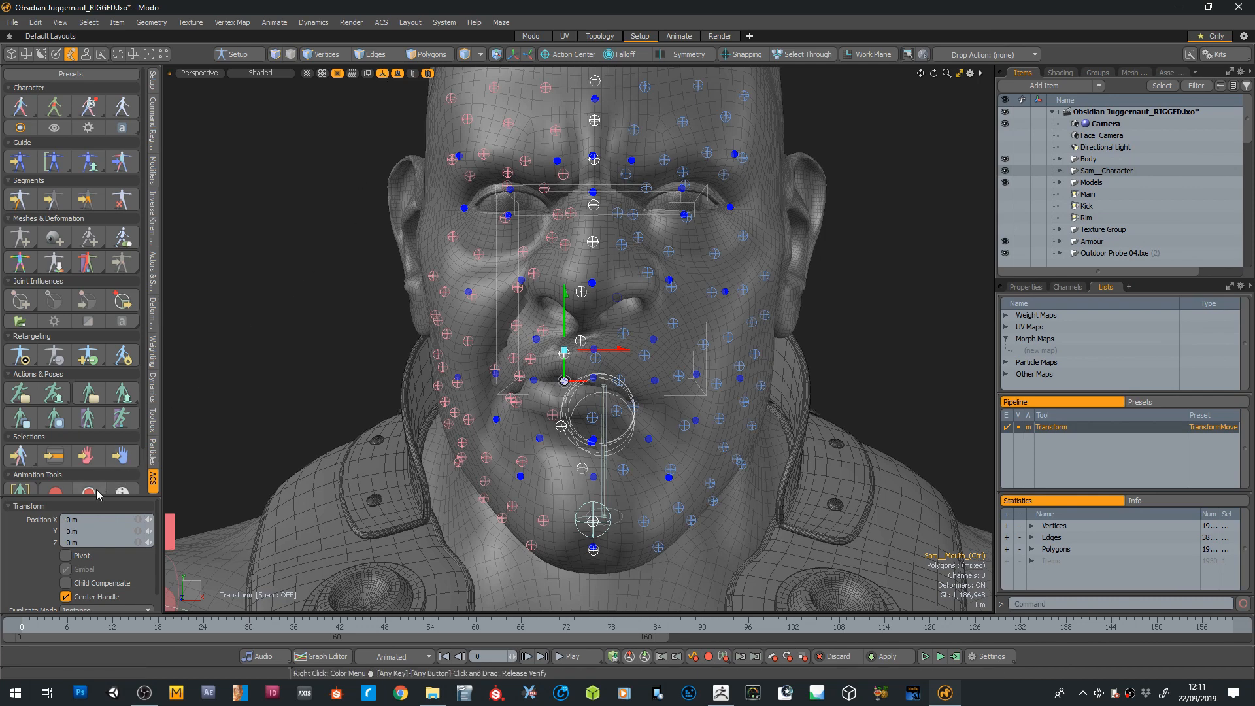
pyautogui.press('space')
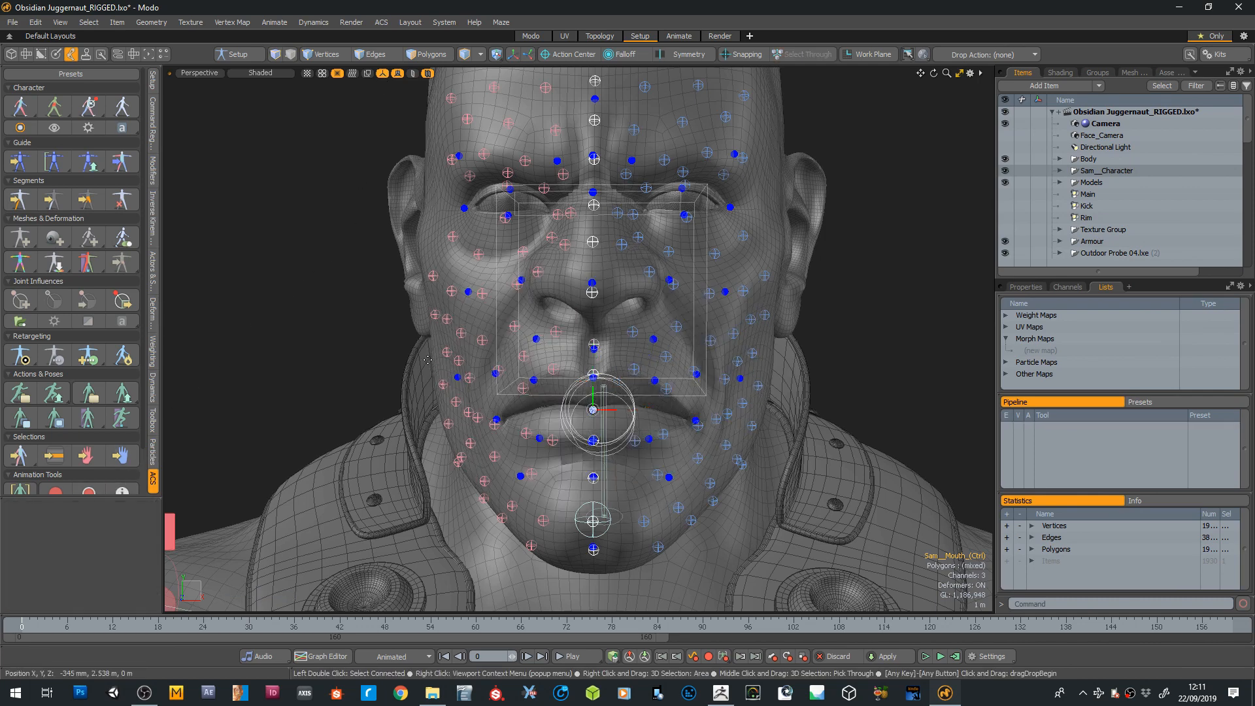
pyautogui.press('Escape')
pyautogui.scroll(-2, 337, 273)
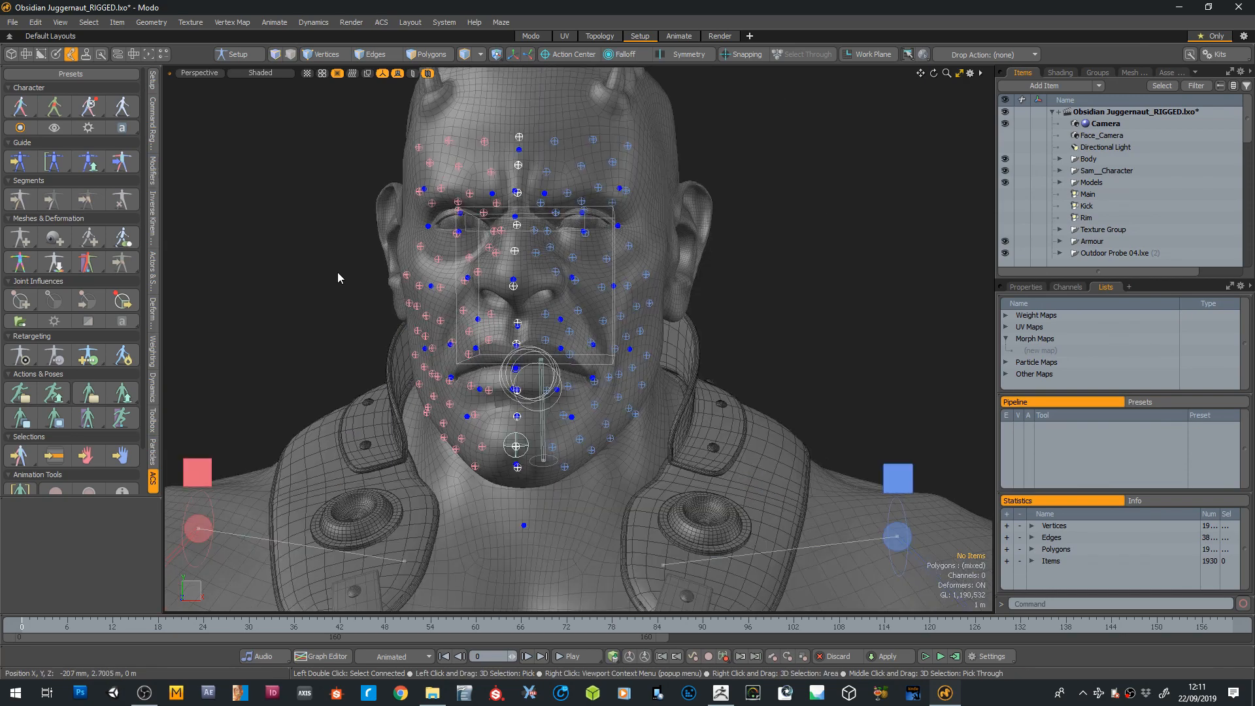
pyautogui.scroll(2, 337, 272)
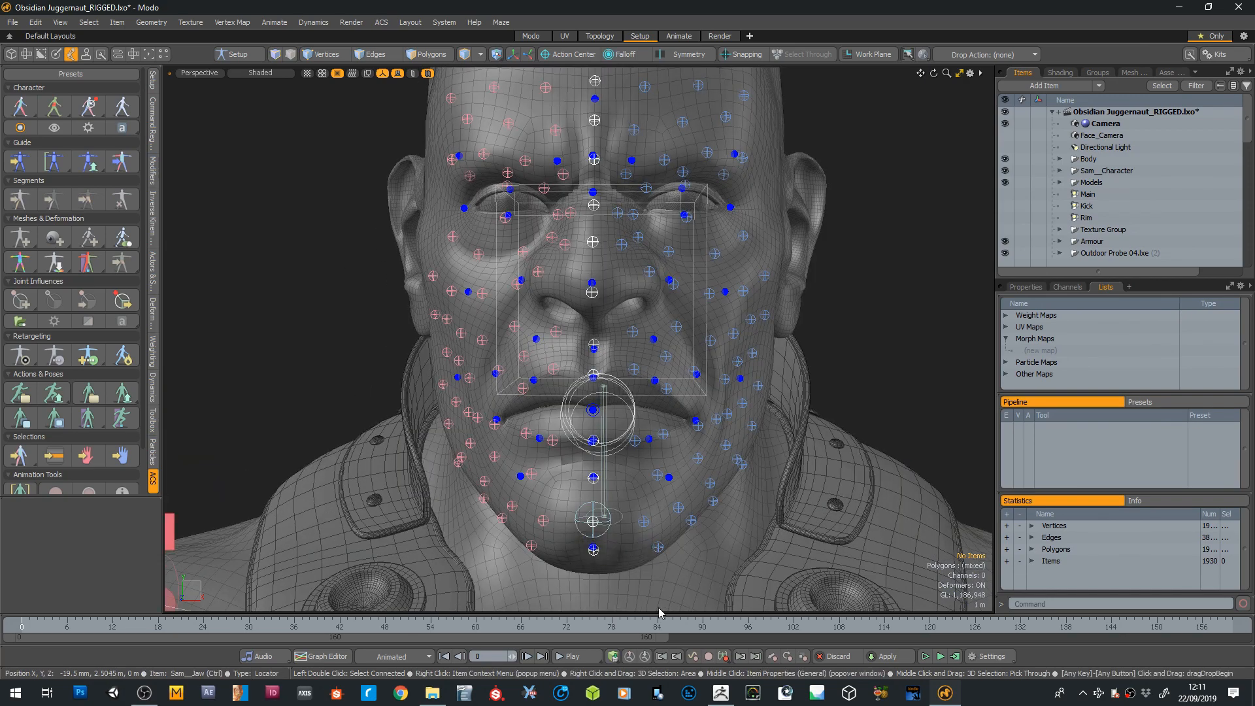
# Switch to ZBrush and examine the neutral head sculpt from several angles, with and without the PolyFrame display
pyautogui.click(721, 693)
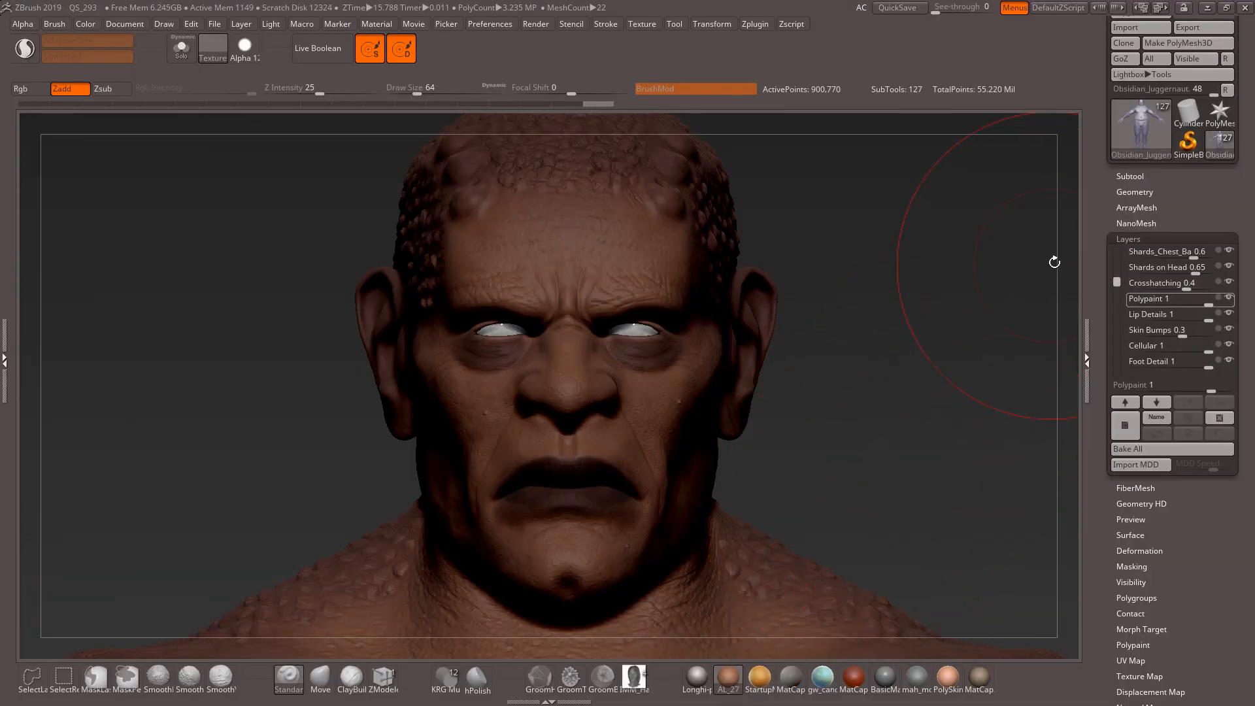
pyautogui.click(1119, 239)
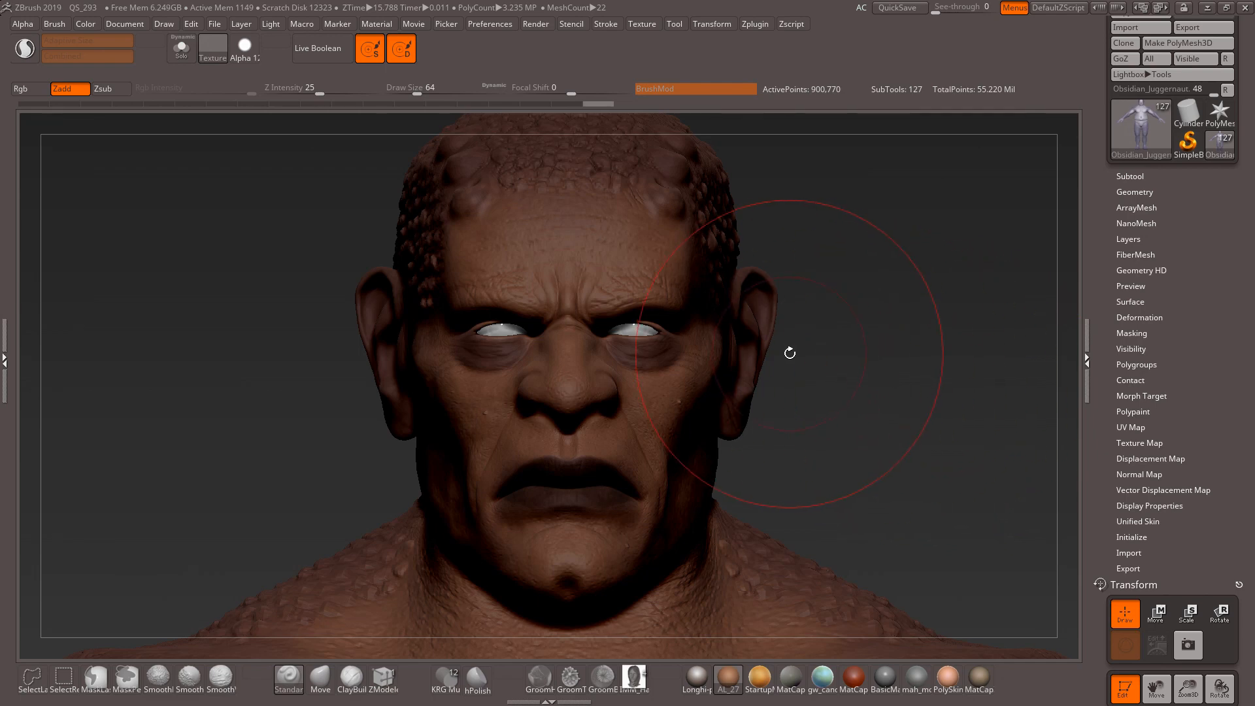
pyautogui.press('shift')
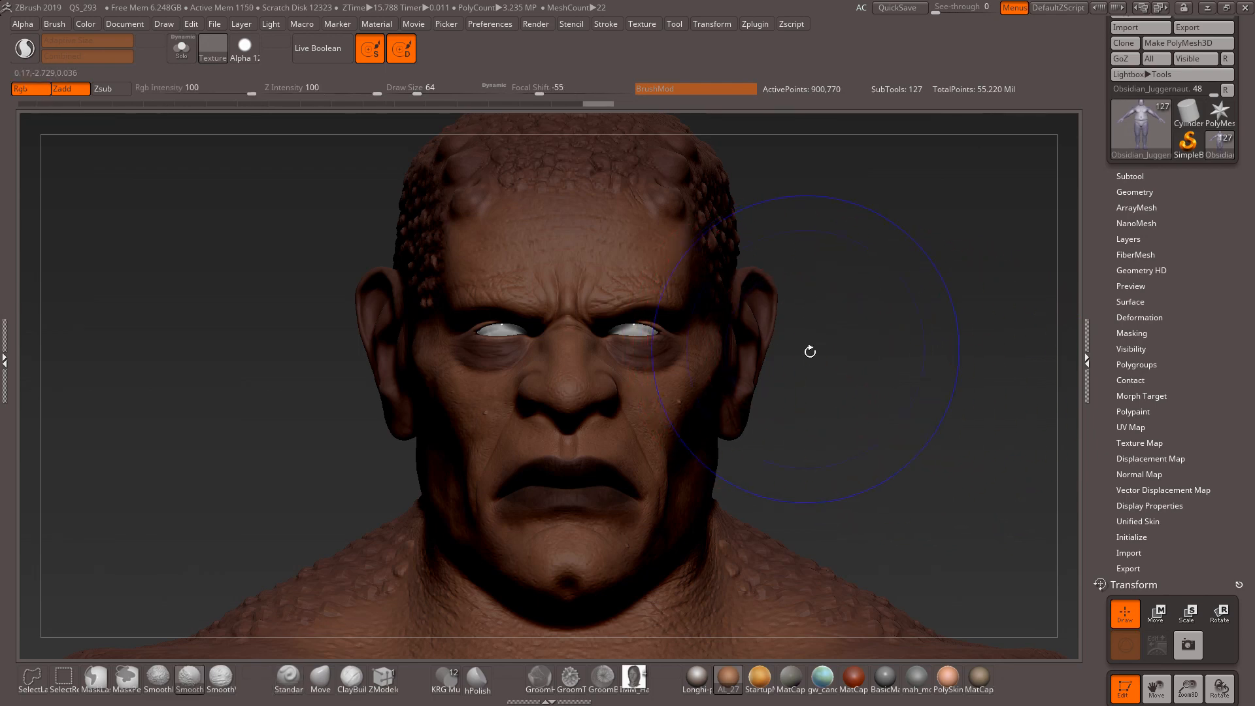
pyautogui.hotkey('shift', 'f')
pyautogui.hotkey('shift', 'f')
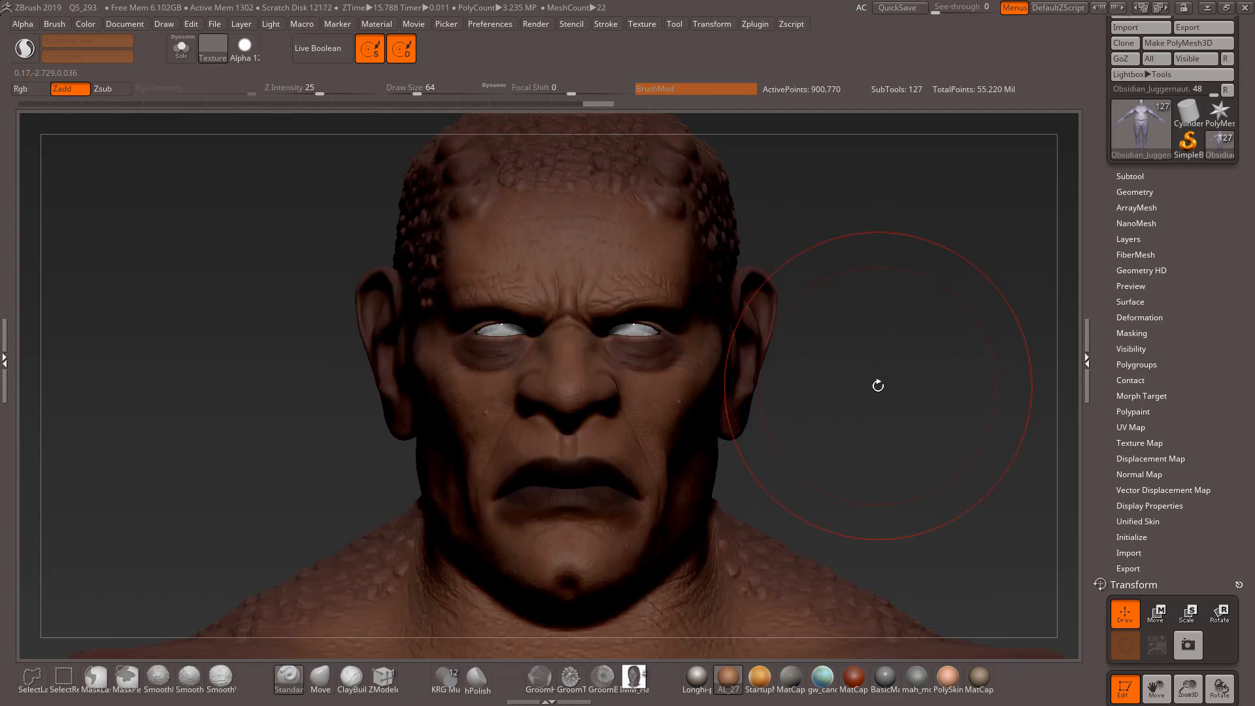
pyautogui.moveTo(891, 385)
pyautogui.mouseDown()
pyautogui.moveTo(908, 384)
pyautogui.moveTo(879, 378)
pyautogui.moveTo(896, 378)
pyautogui.moveTo(883, 381)
pyautogui.moveTo(885, 409)
pyautogui.moveTo(904, 426)
pyautogui.mouseUp()
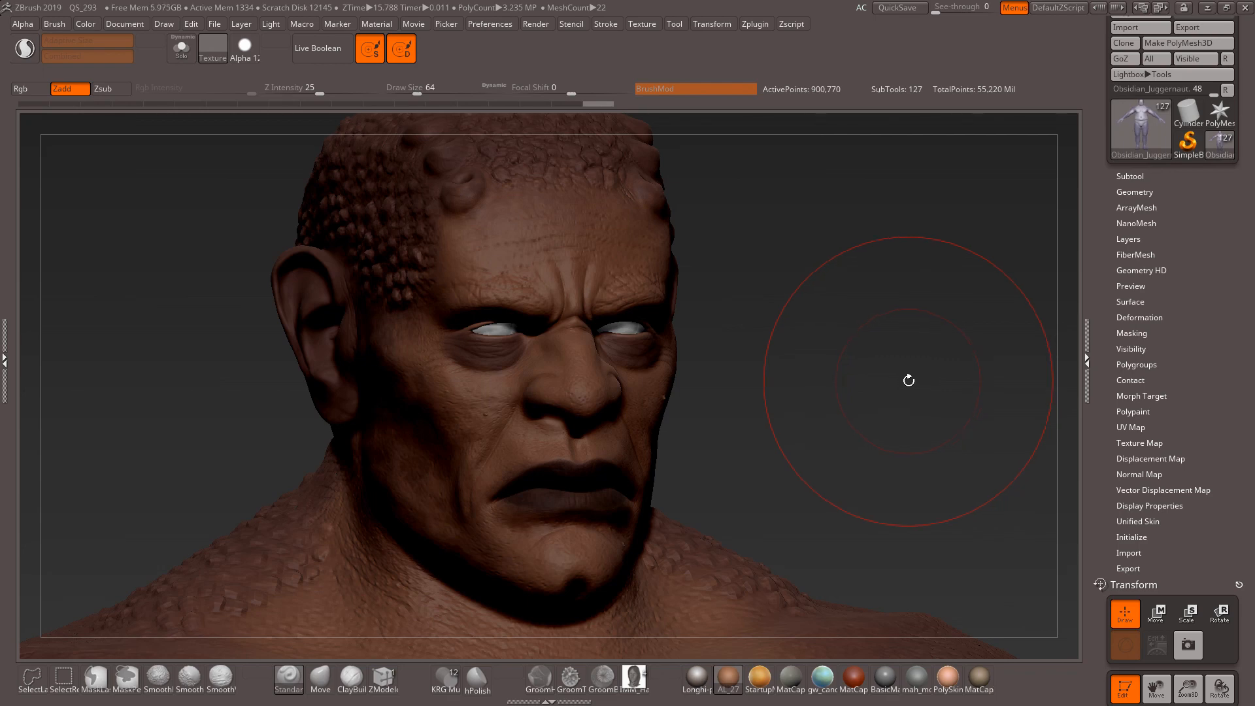
pyautogui.moveTo(875, 434); pyautogui.dragTo(869, 430)
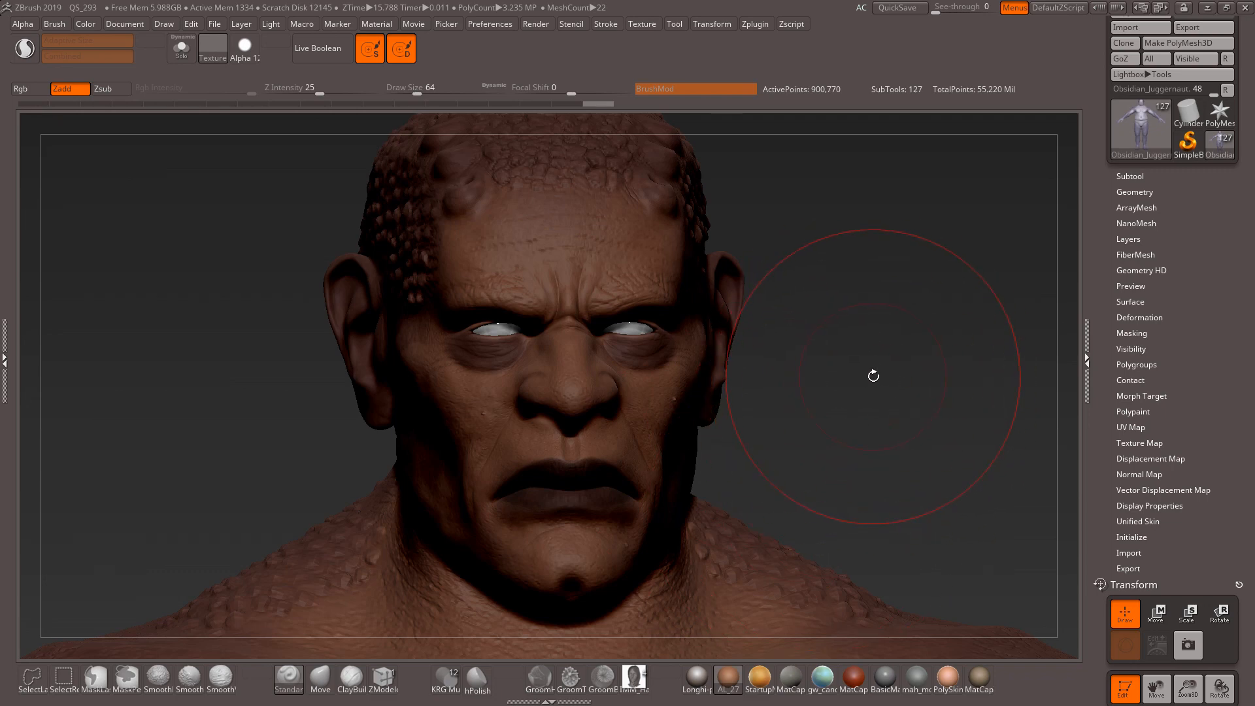
# Find the Lip_Slide_Right layer in the sculpt's layer list and make it visible
pyautogui.click(1122, 239)
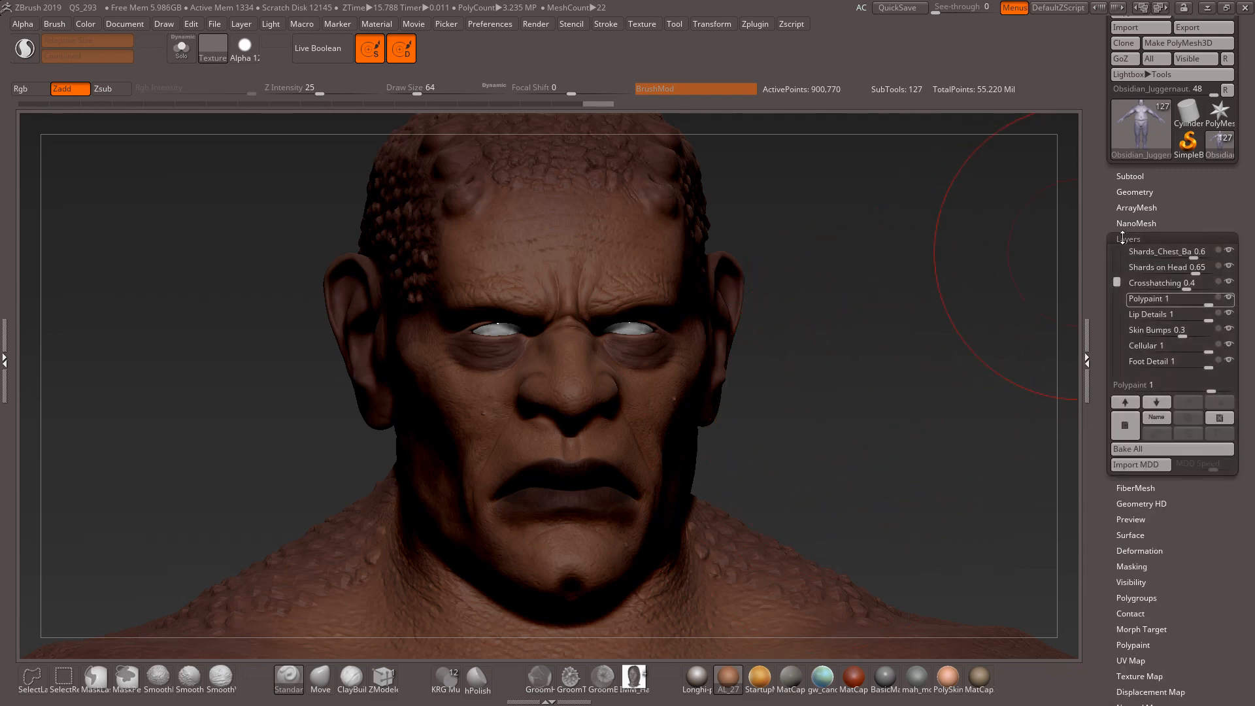
pyautogui.moveTo(1115, 284); pyautogui.dragTo(1114, 342)
pyautogui.moveTo(1147, 288)
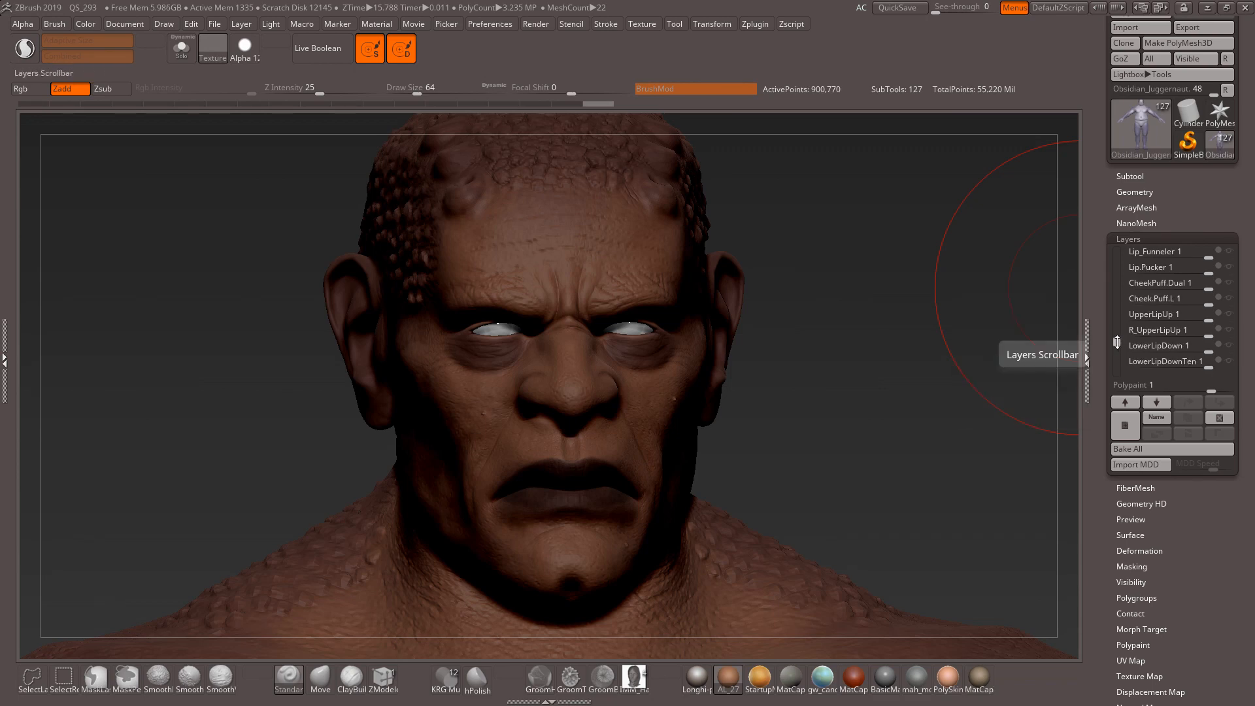
pyautogui.moveTo(1117, 342); pyautogui.dragTo(1117, 355)
pyautogui.moveTo(1225, 349)
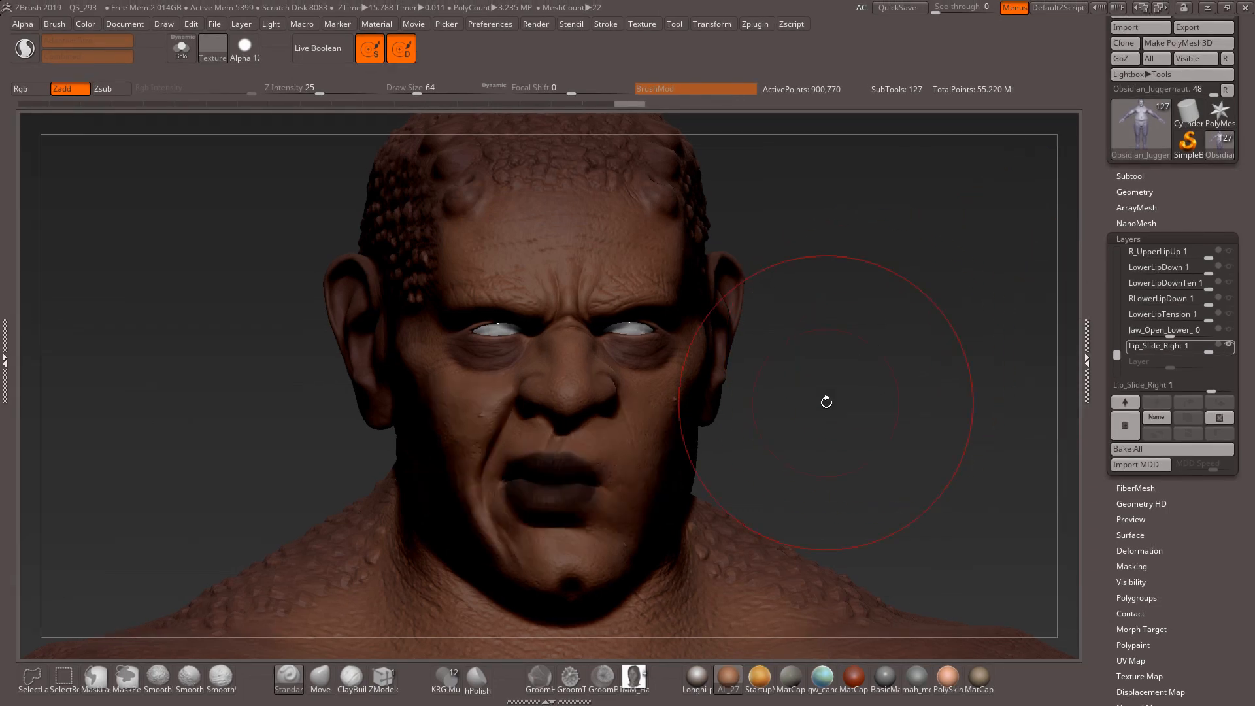
# Examine the sculpted lip slide and cheek folds up close, with and without the PolyFrame display
pyautogui.moveTo(835, 412)
pyautogui.mouseDown()
pyautogui.moveTo(887, 421)
pyautogui.moveTo(1037, 406)
pyautogui.mouseUp()
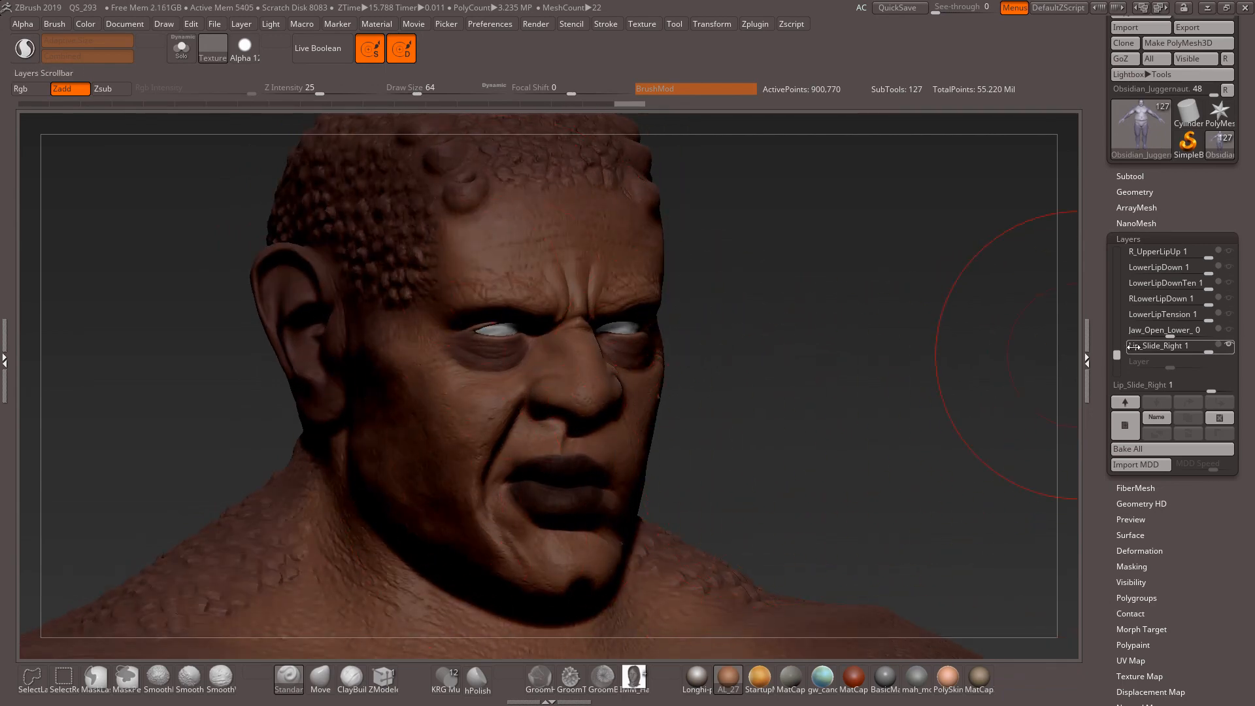
pyautogui.moveTo(886, 422)
pyautogui.mouseDown()
pyautogui.moveTo(840, 410)
pyautogui.moveTo(820, 421)
pyautogui.moveTo(860, 429)
pyautogui.mouseUp()
pyautogui.press('shift')
pyautogui.hotkey('shift', 'f')
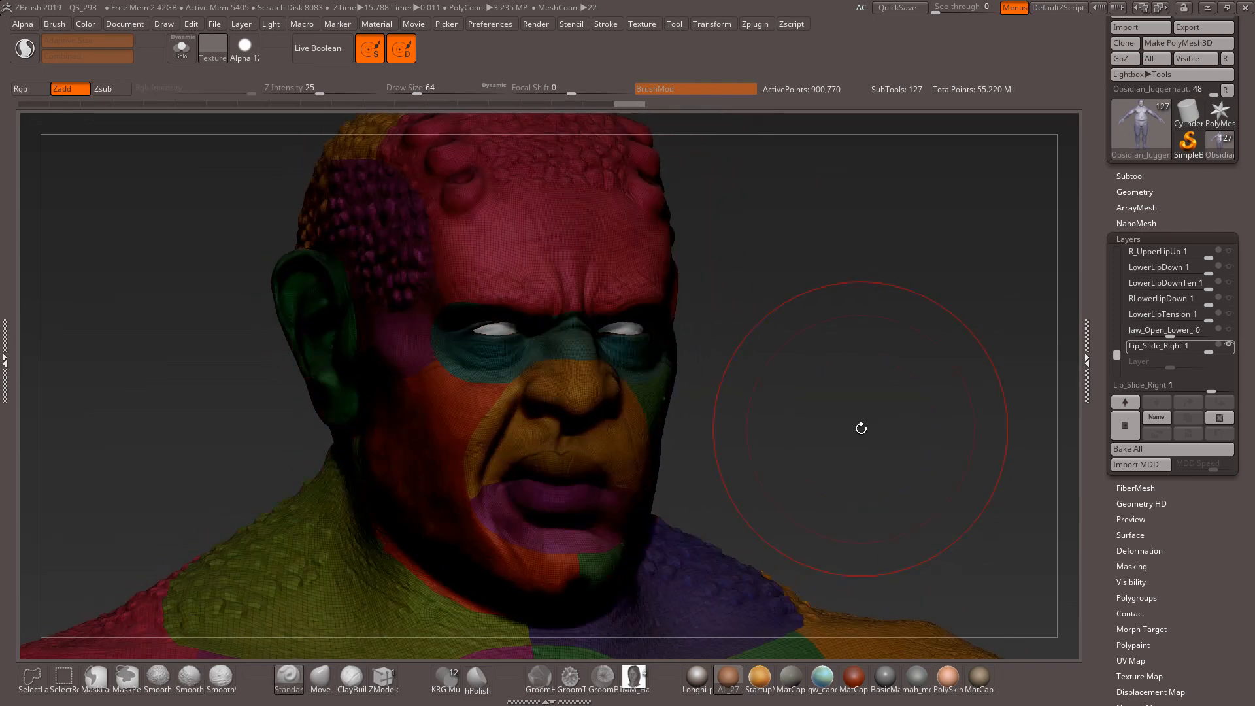
pyautogui.moveTo(772, 451); pyautogui.dragTo(808, 407)
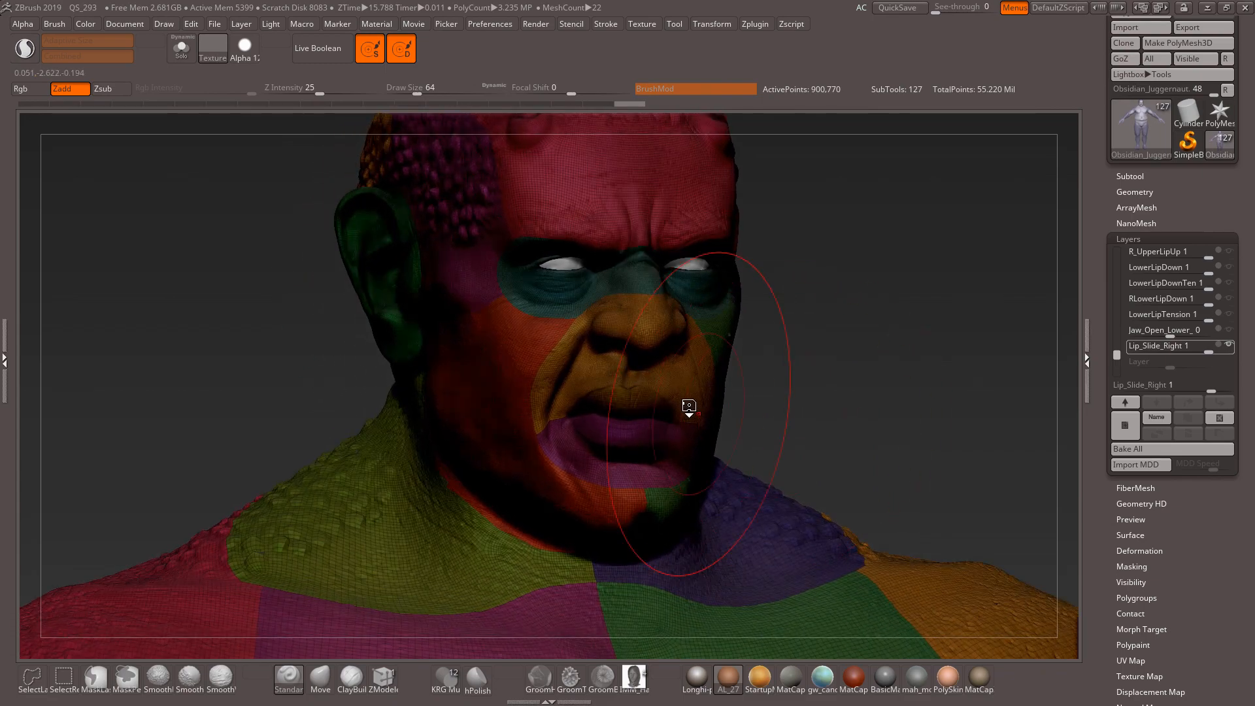
pyautogui.keyDown('ctrl'); pyautogui.moveTo(689, 406); pyautogui.dragTo(770, 531, button='right'); pyautogui.keyUp('ctrl')
pyautogui.keyDown('ctrl'); pyautogui.moveTo(910, 469); pyautogui.dragTo(921, 419, button='right'); pyautogui.keyUp('ctrl')
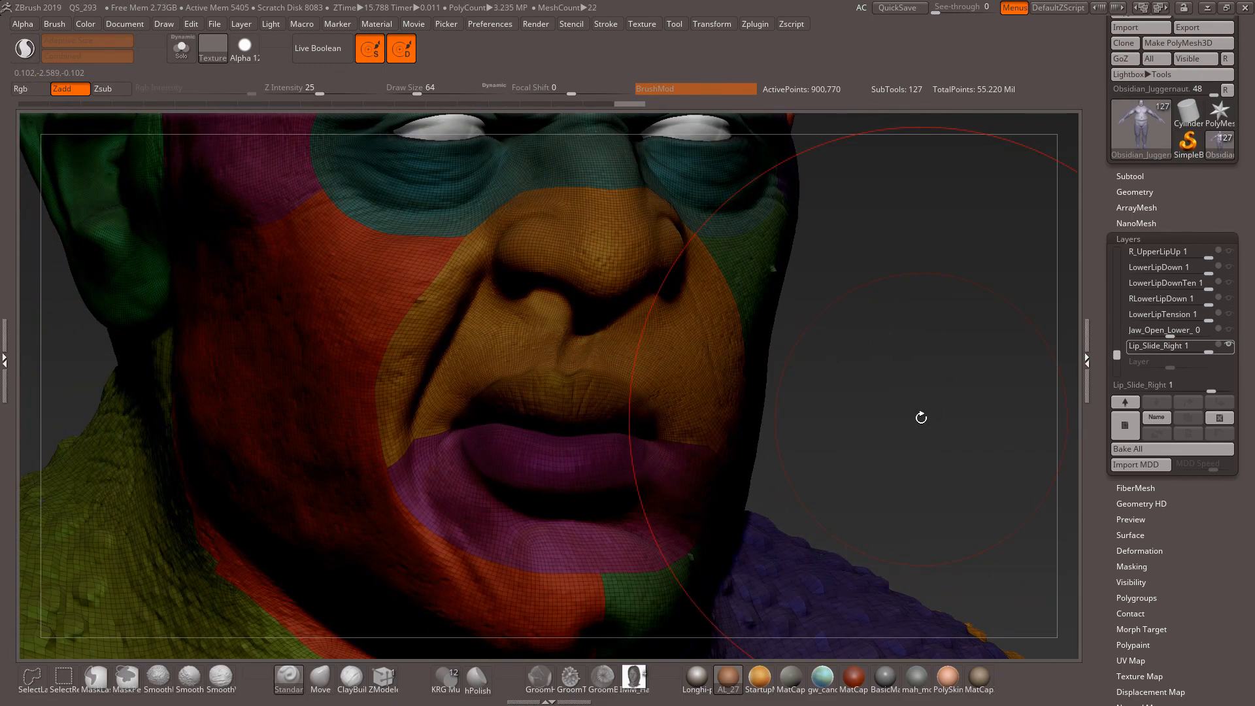
pyautogui.press('shift')
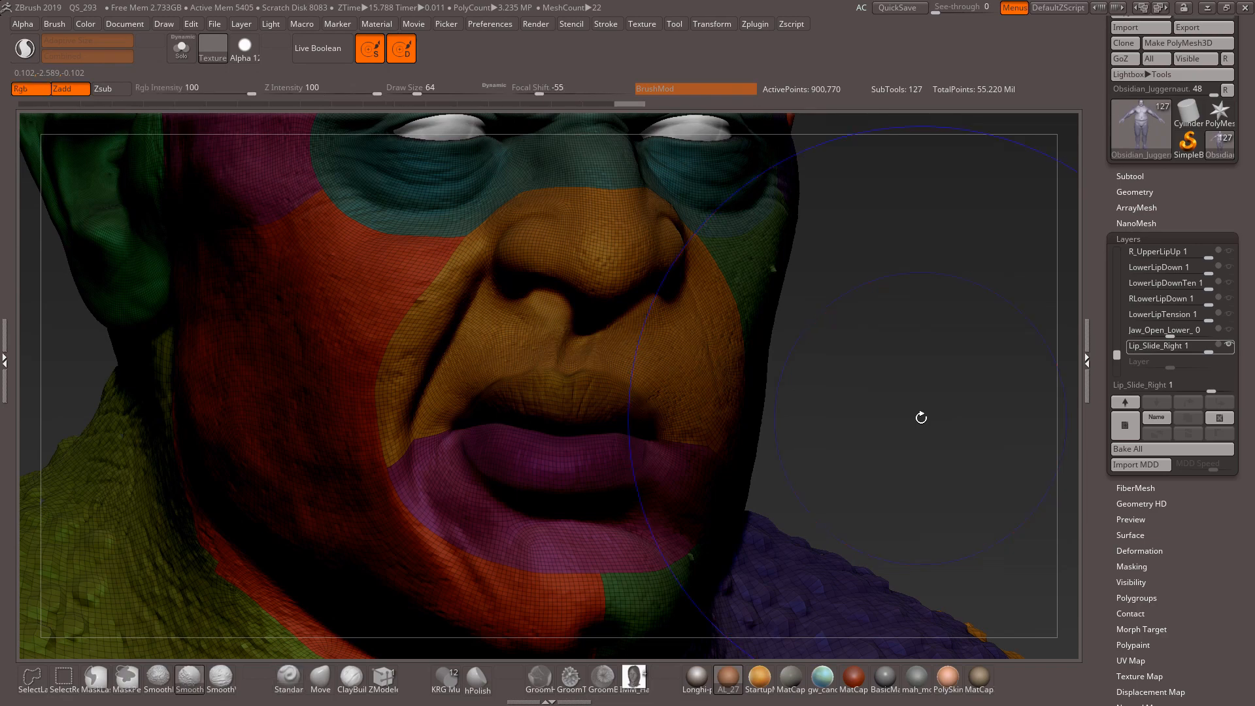
pyautogui.hotkey('shift', 'f')
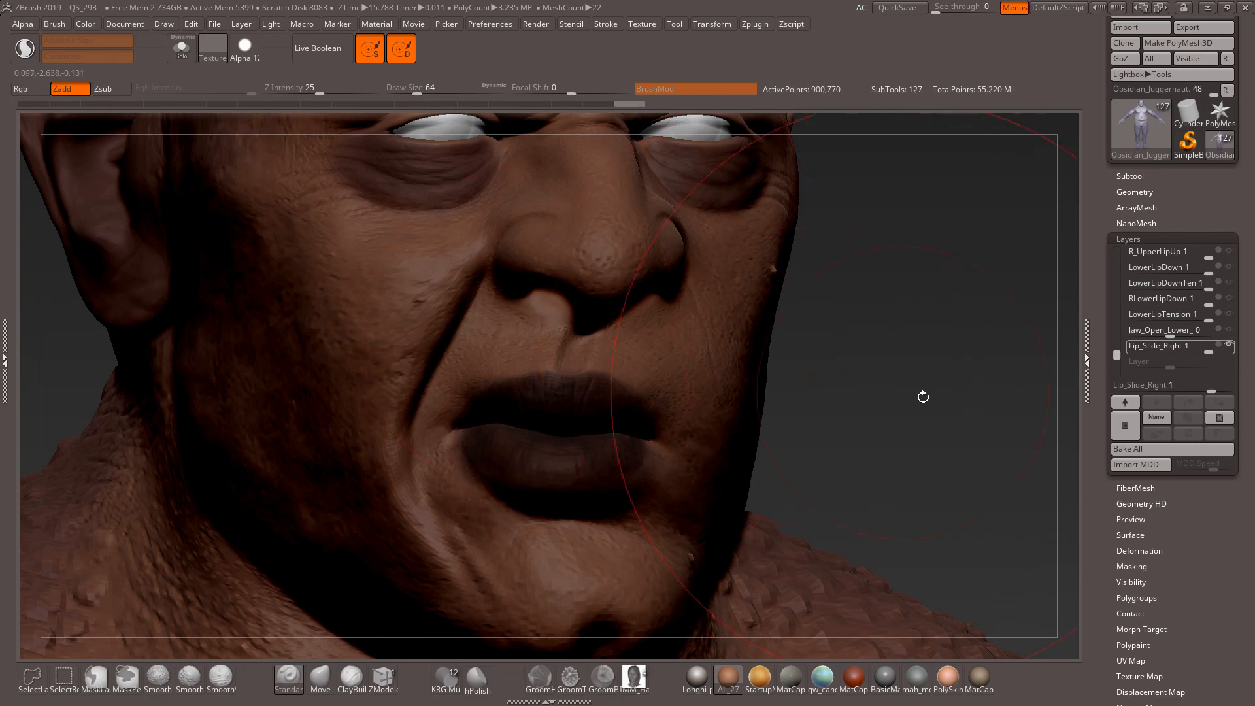
# Toggle the Lip_Slide_Right layer's visibility to compare the lip slide with the neutral face from the front
pyautogui.moveTo(1198, 345)
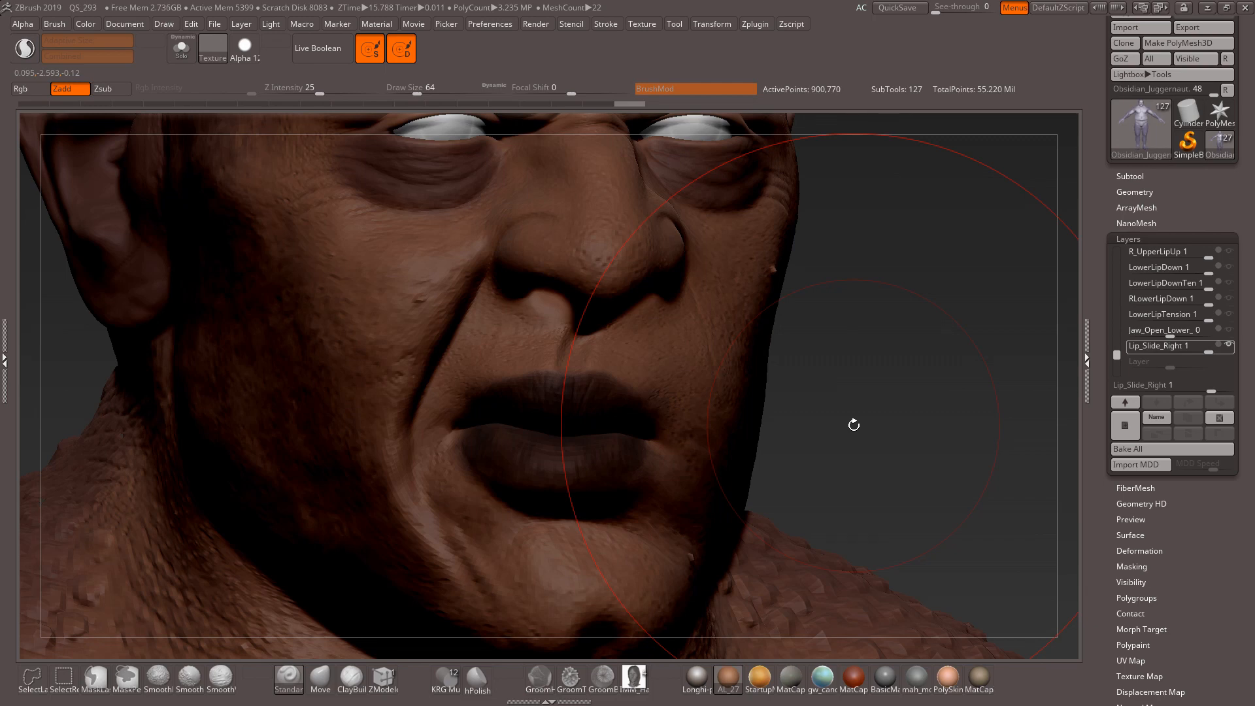
pyautogui.moveTo(846, 423)
pyautogui.keyDown('ctrl'); pyautogui.mouseDown(button='right')
pyautogui.moveTo(832, 357)
pyautogui.moveTo(856, 394)
pyautogui.mouseUp(button='right'); pyautogui.keyUp('ctrl')
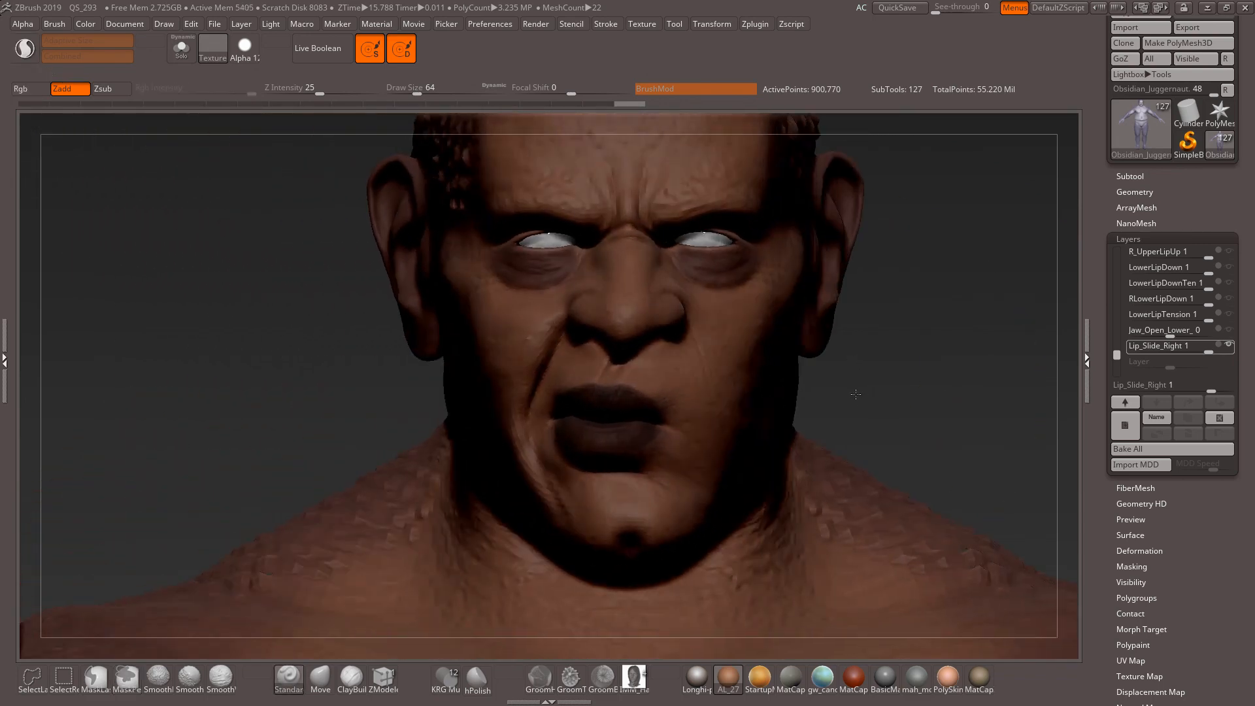
pyautogui.click(1229, 347)
pyautogui.click(1229, 347)
pyautogui.click(1229, 346)
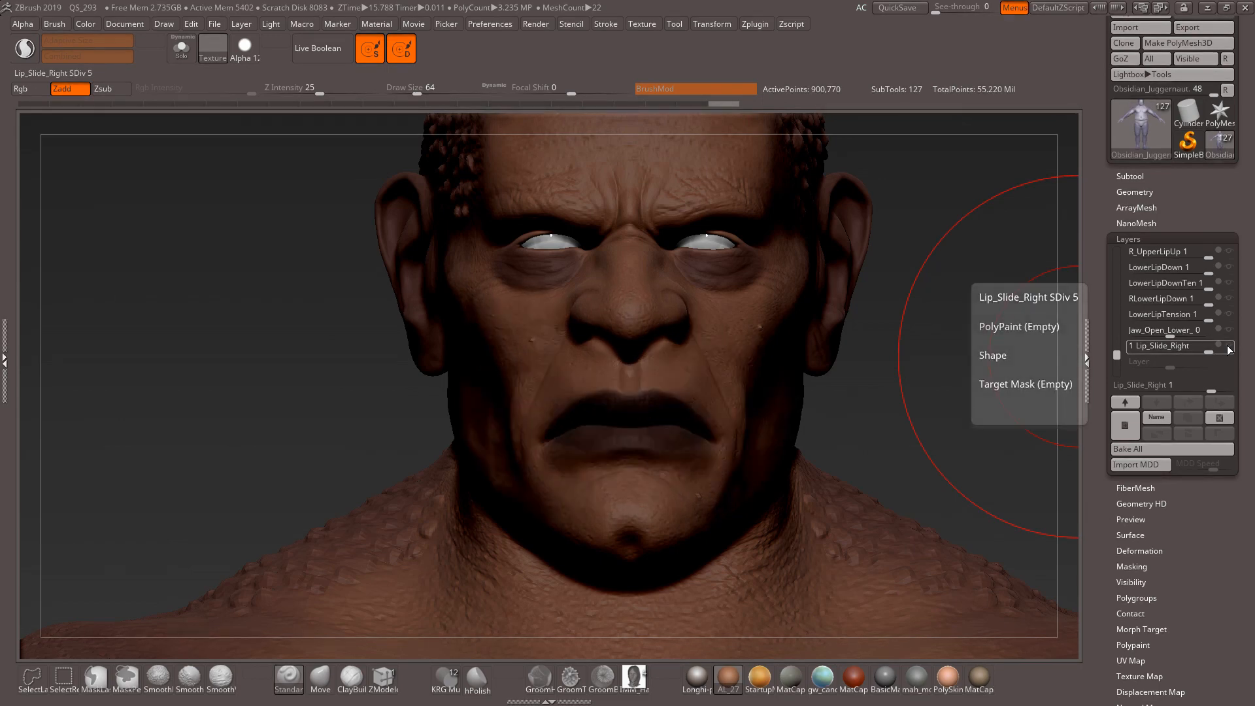
# Show the Lip_Slide_Right layer again and view the sculpted lip slide from a three-quarter angle
pyautogui.click(1229, 348)
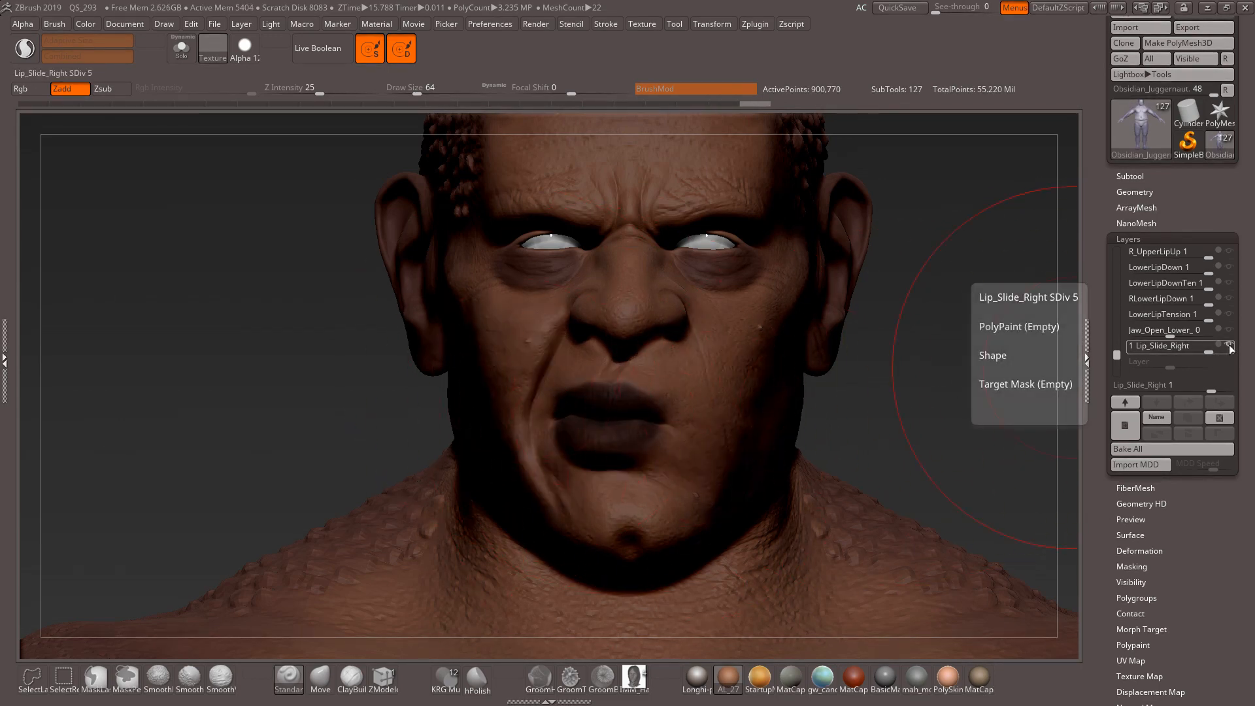
pyautogui.moveTo(873, 407)
pyautogui.mouseDown()
pyautogui.moveTo(932, 409)
pyautogui.moveTo(917, 414)
pyautogui.mouseUp()
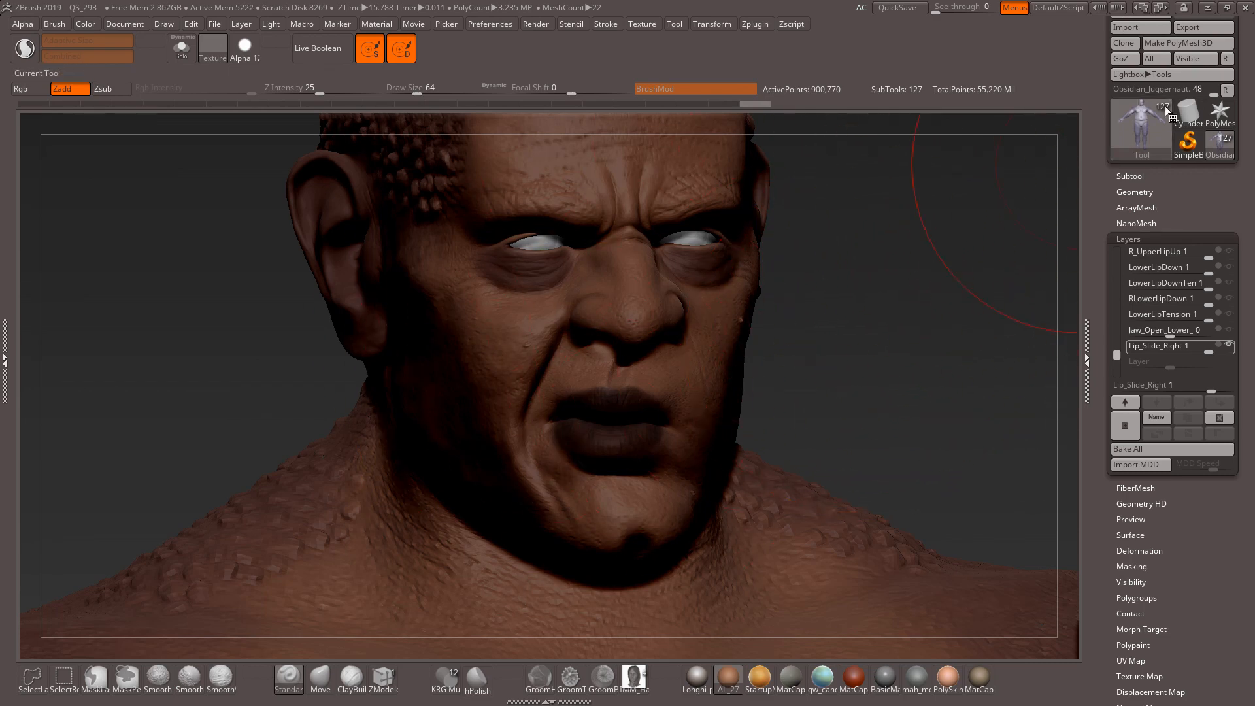
# Switch to Modo and view the rigged head and its facial controls from the front and a three-quarter angle
pyautogui.hotkey('alt', 'Tab')
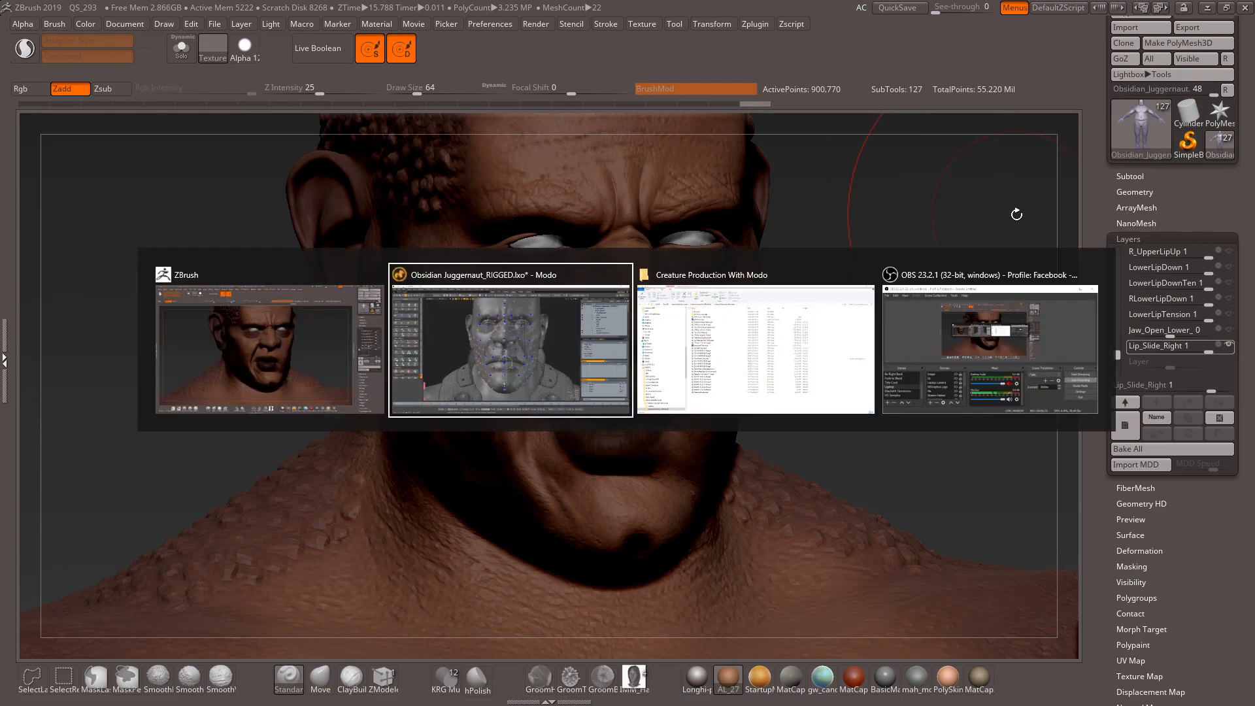
pyautogui.scroll(-3, 896, 251)
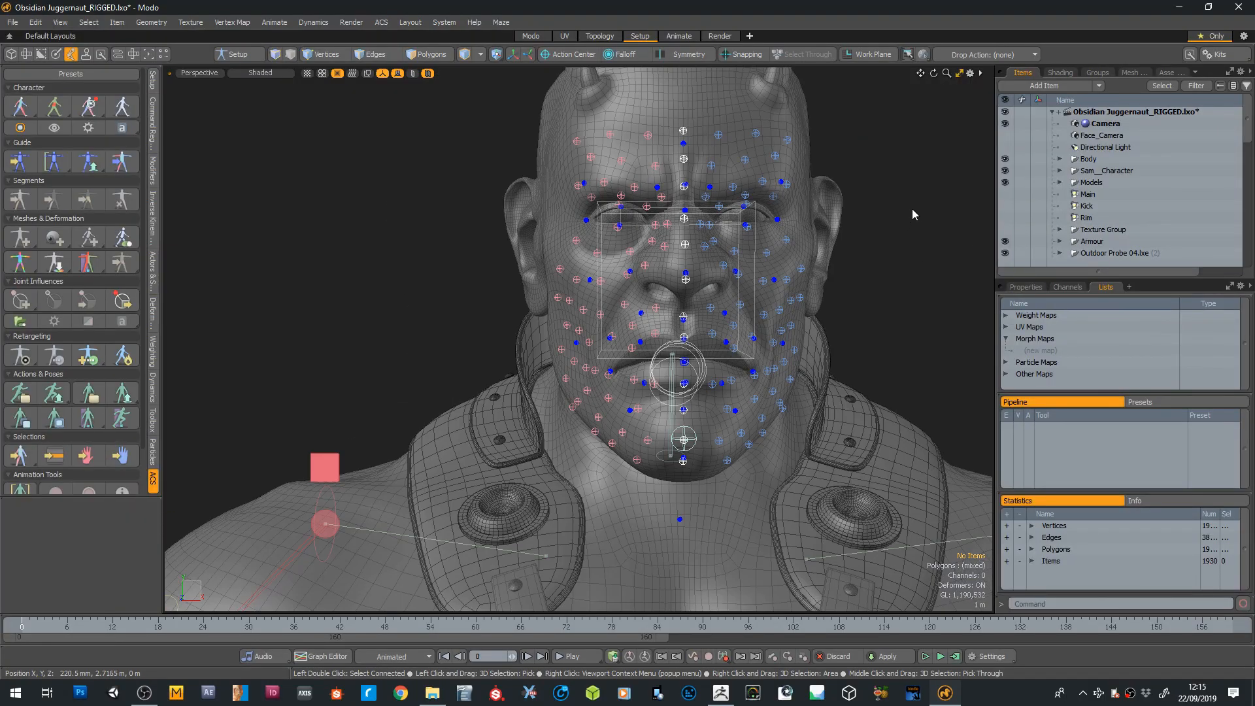
pyautogui.moveTo(918, 73); pyautogui.dragTo(842, 117)
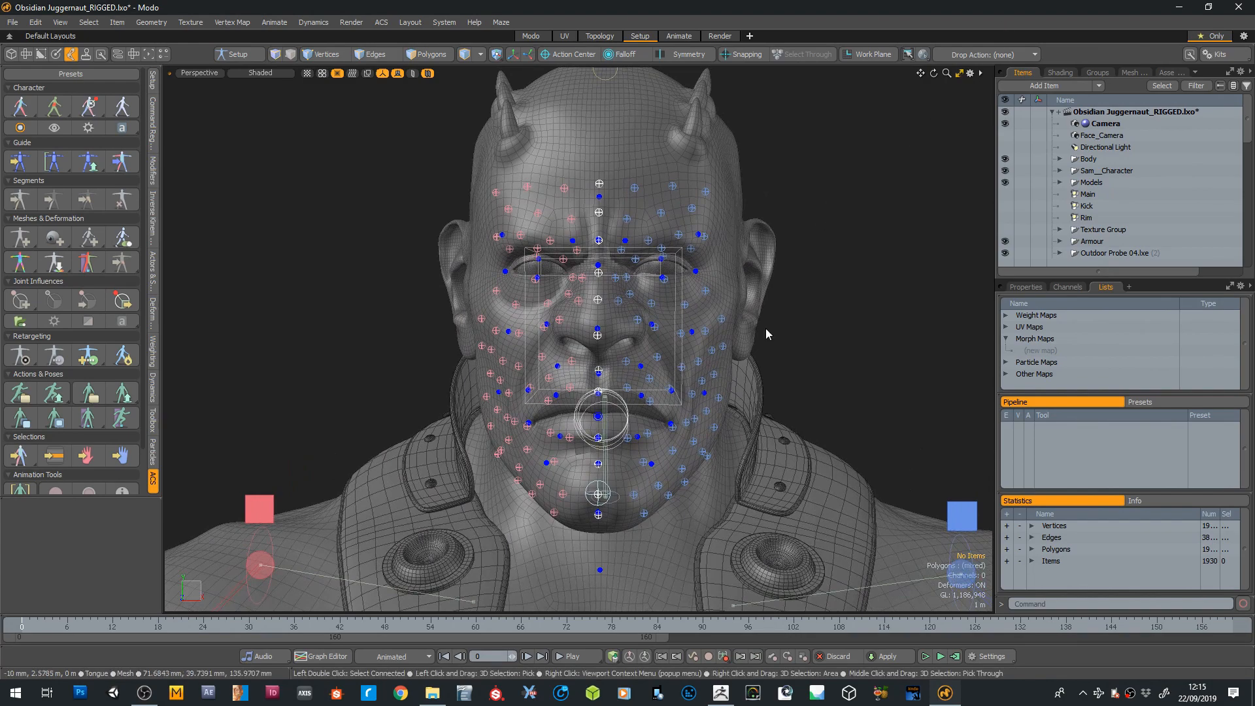
pyautogui.moveTo(934, 74); pyautogui.dragTo(988, 76)
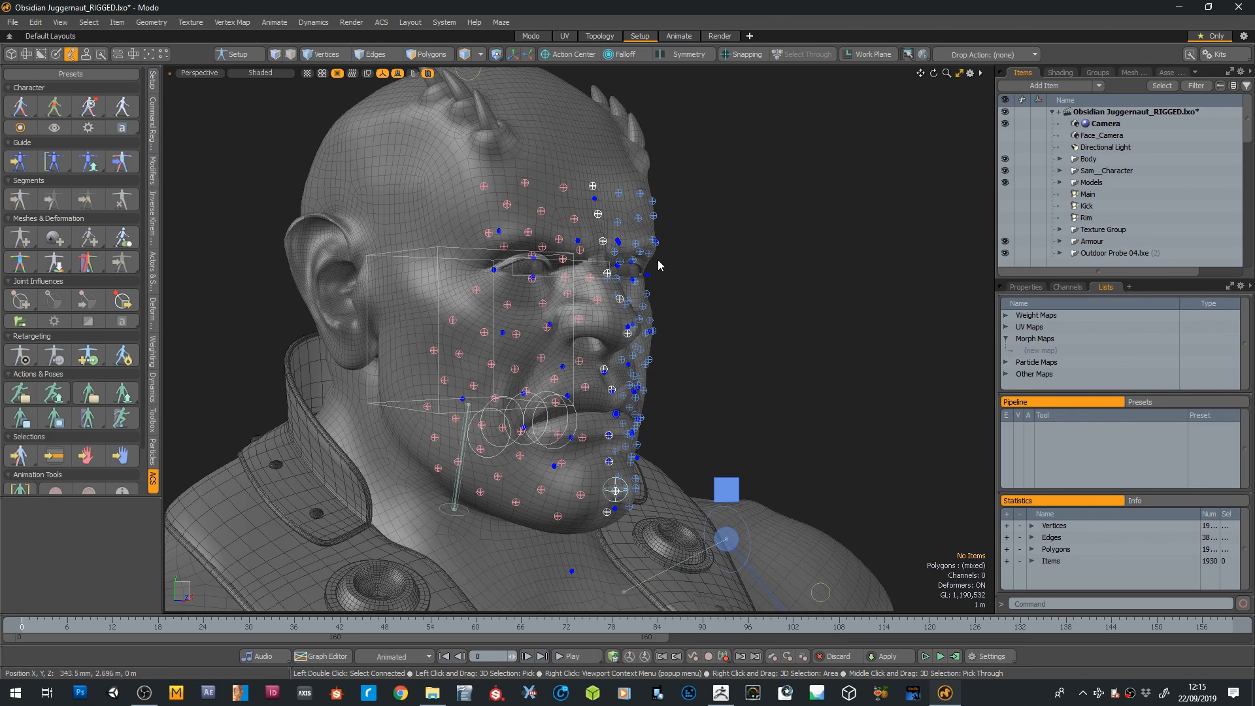
# Select all of the face's controls at once starting from a forehead control, and clear the selection
pyautogui.click(483, 185)
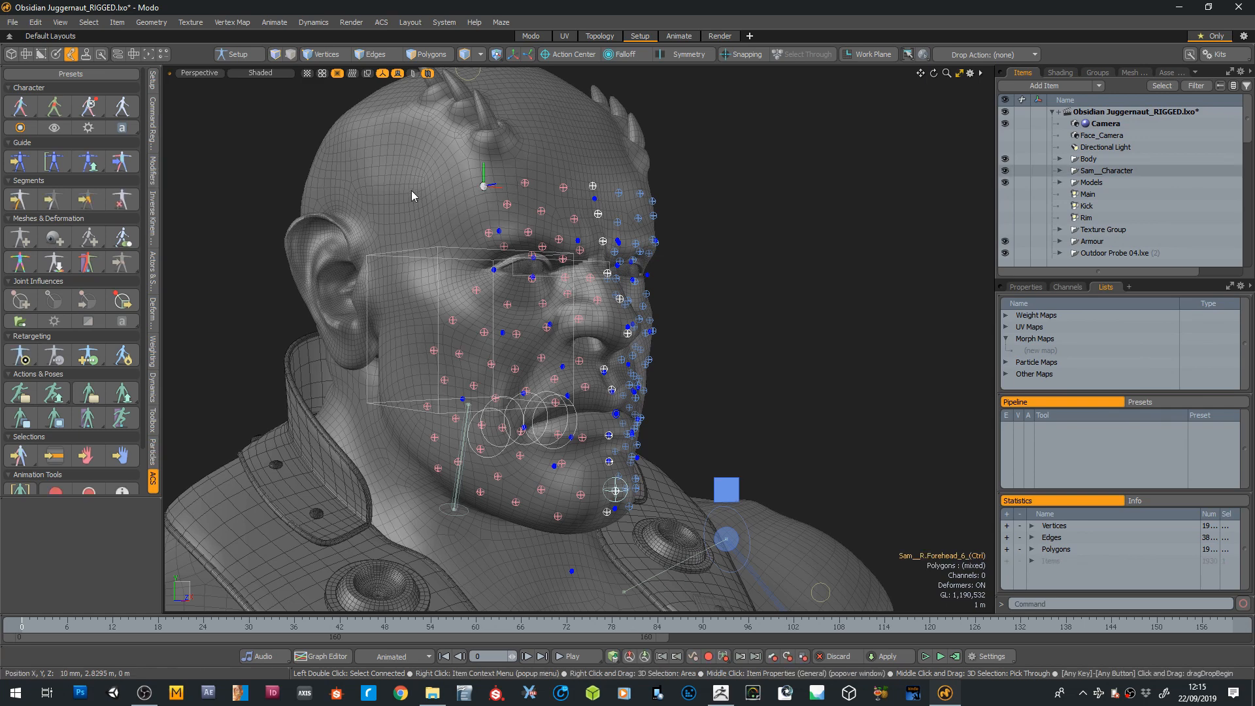
pyautogui.click(19, 200)
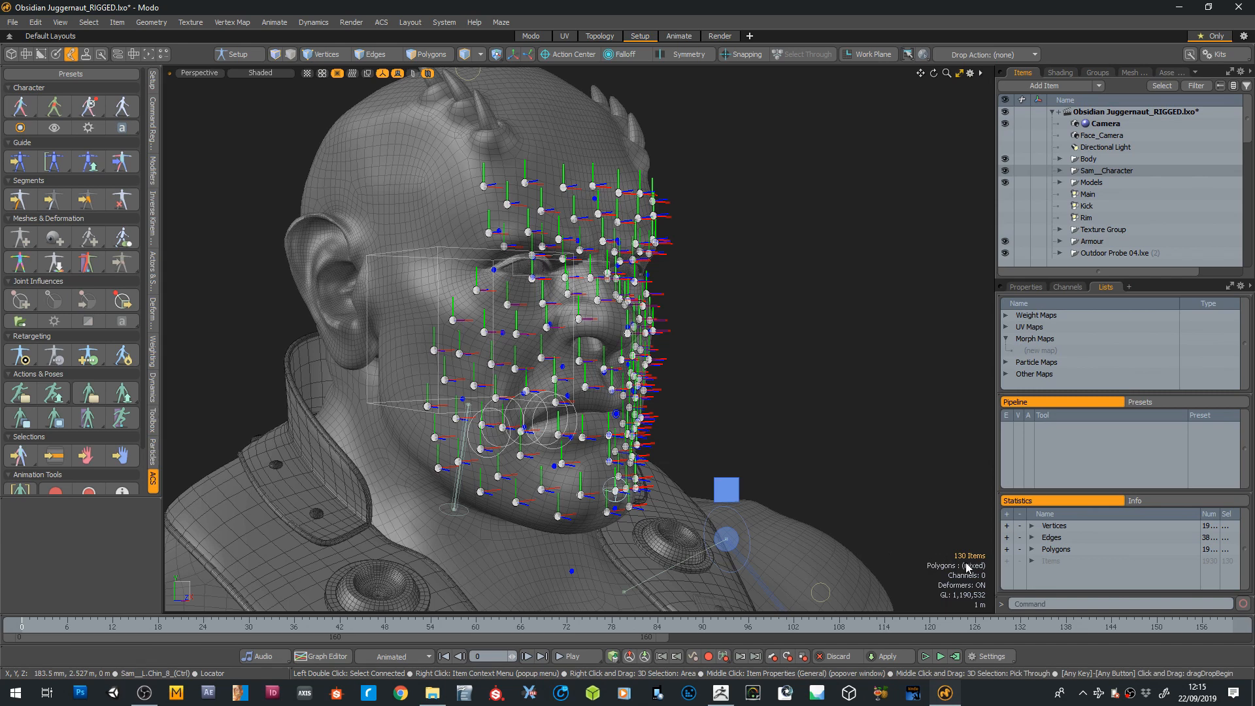
pyautogui.click(798, 429)
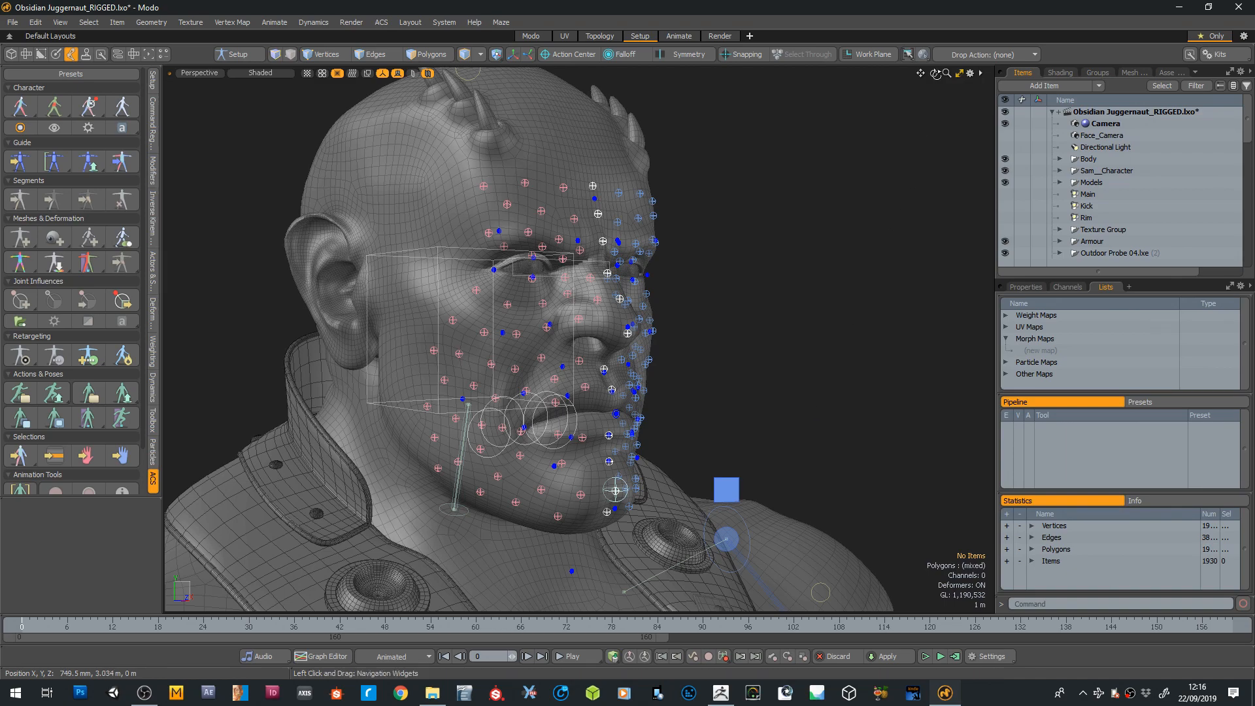
# Hide the Sam bind mesh inside the Sam__Bind_Meshes folder of Sam__Character
pyautogui.keyDown('alt'); pyautogui.moveTo(857, 277); pyautogui.dragTo(869, 187); pyautogui.keyUp('alt')
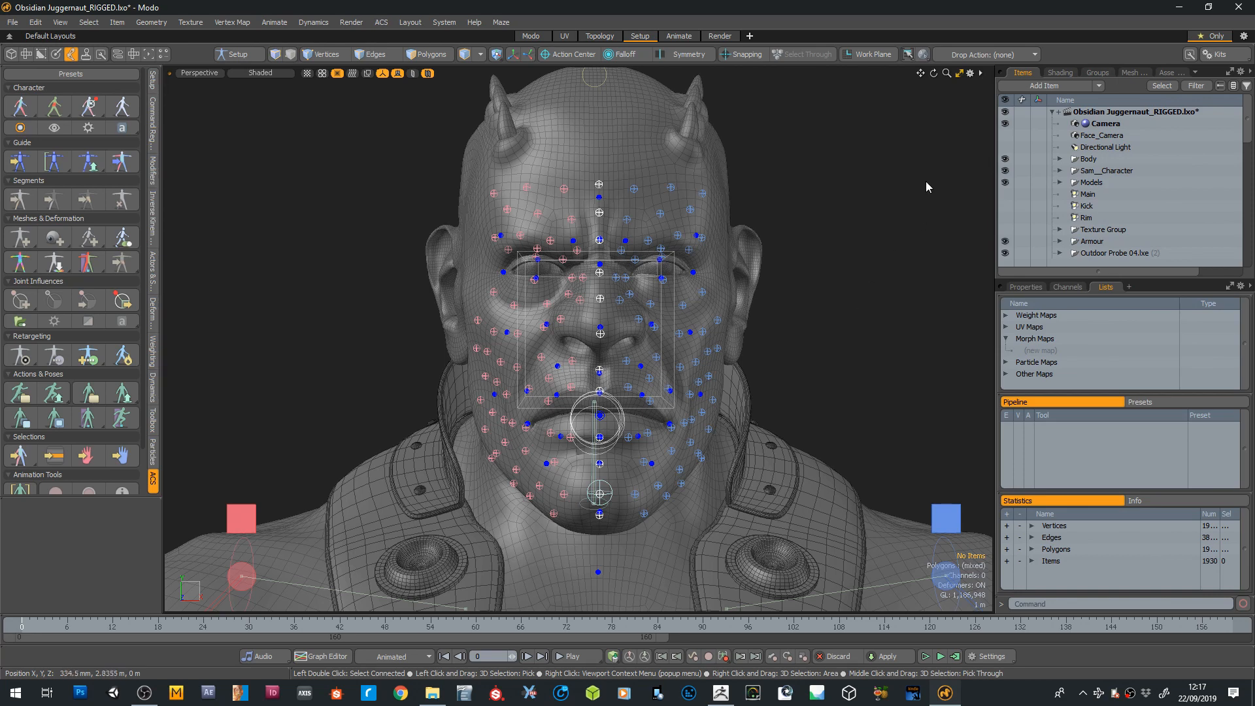
pyautogui.click(1005, 171)
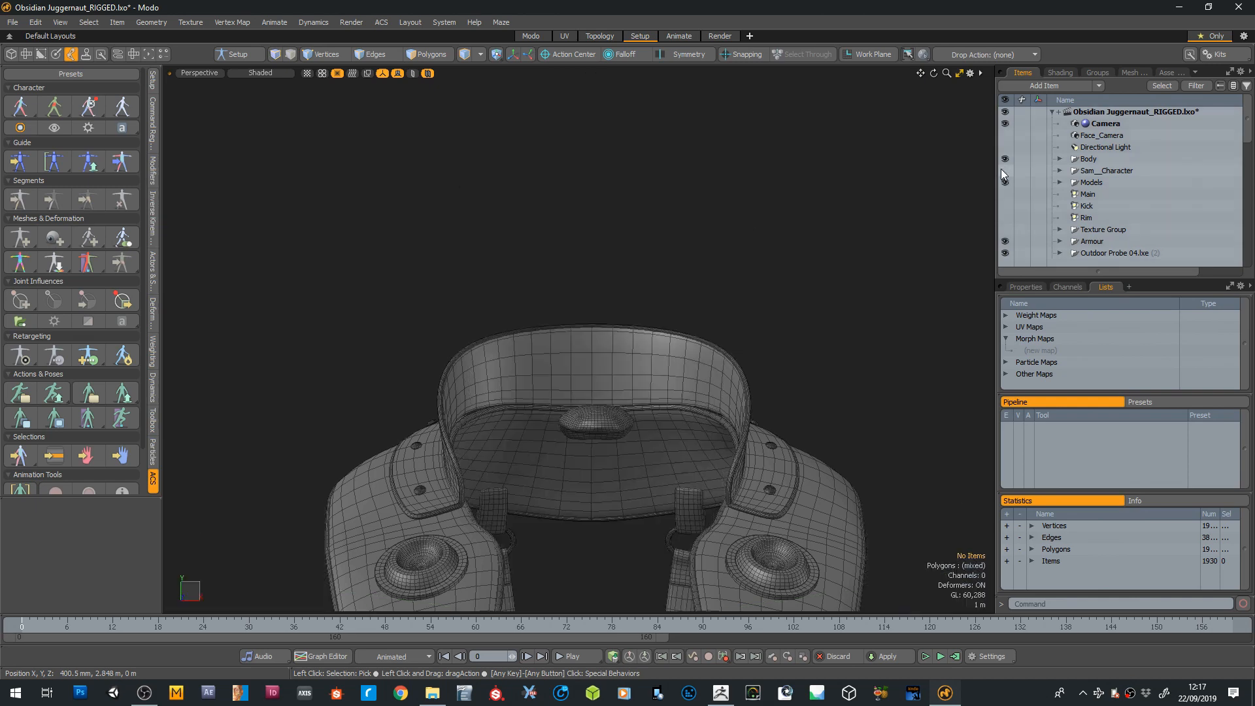
pyautogui.click(1005, 171)
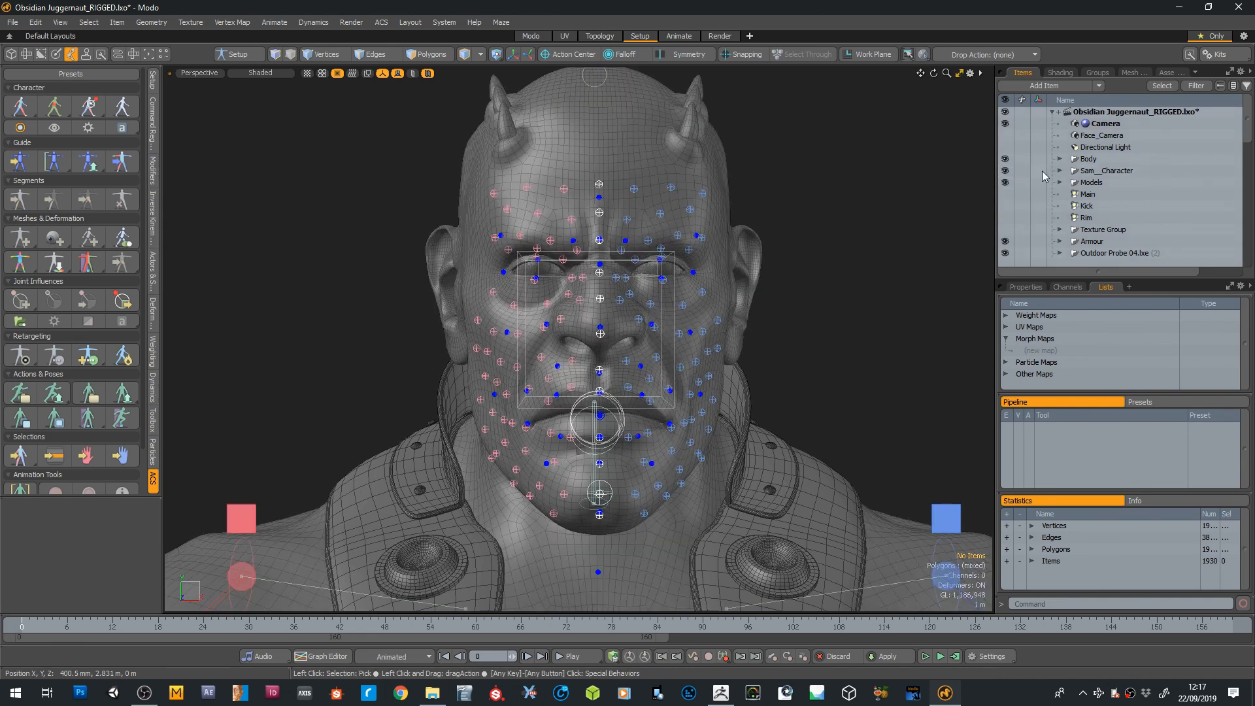
pyautogui.click(1059, 171)
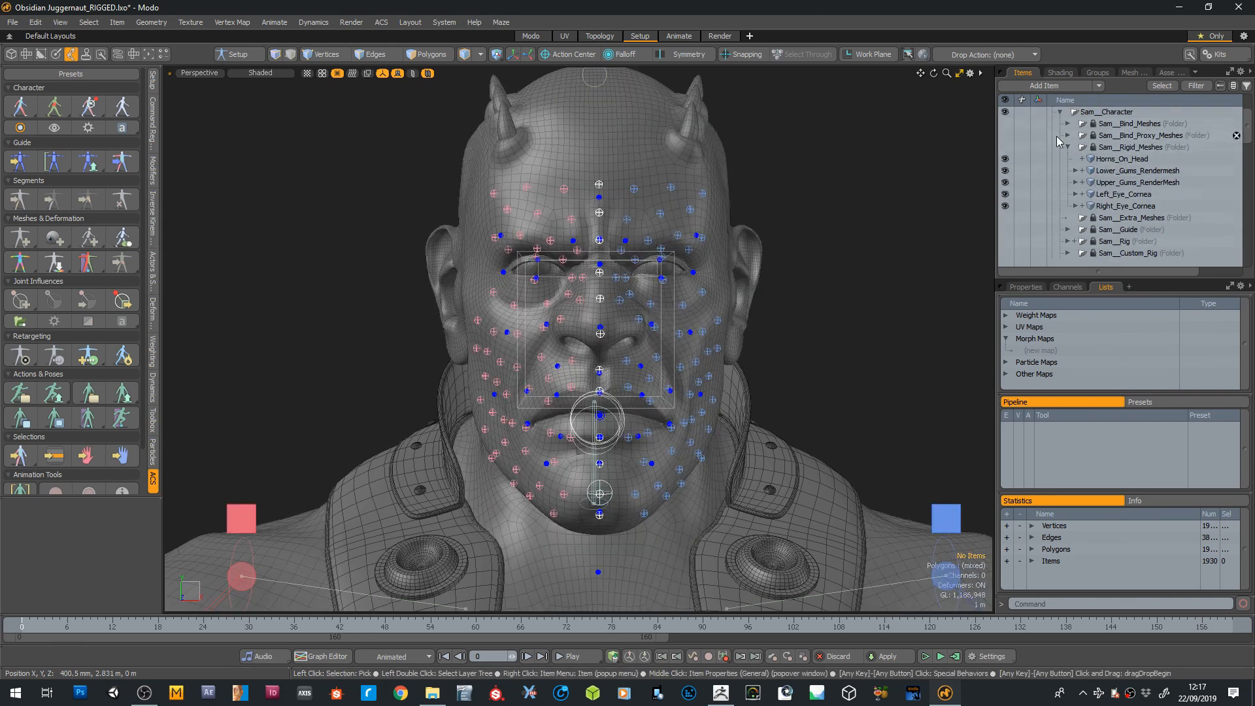
pyautogui.click(1068, 123)
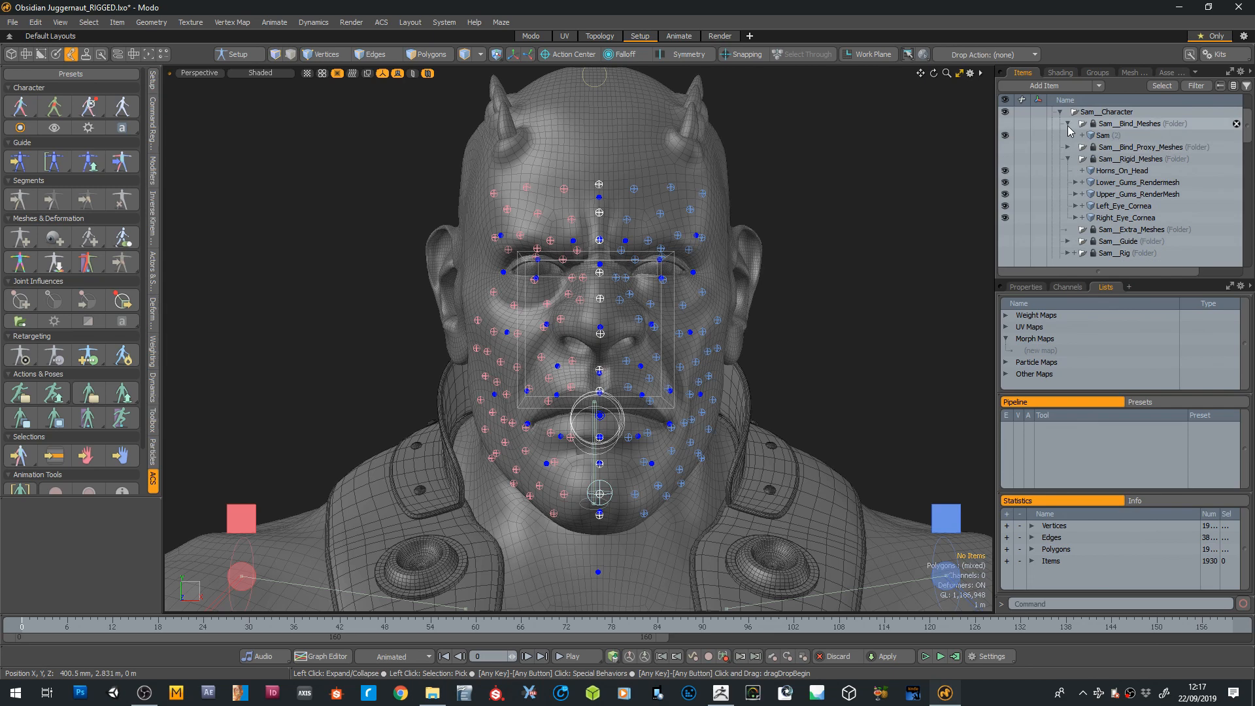
pyautogui.click(1006, 136)
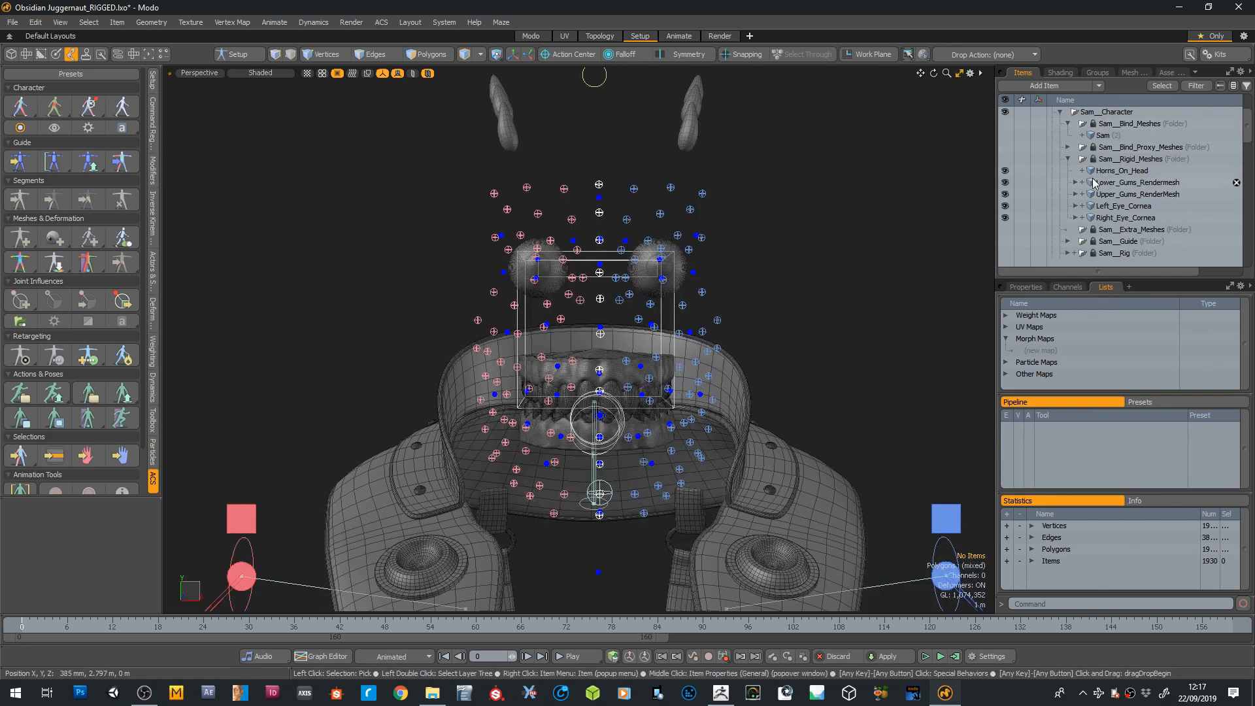
# Set the Position X of the Sam.Right_Lip_Slide_Shape group to 0 to place the sculpted head over the rig
pyautogui.scroll(-10, 1096, 183)
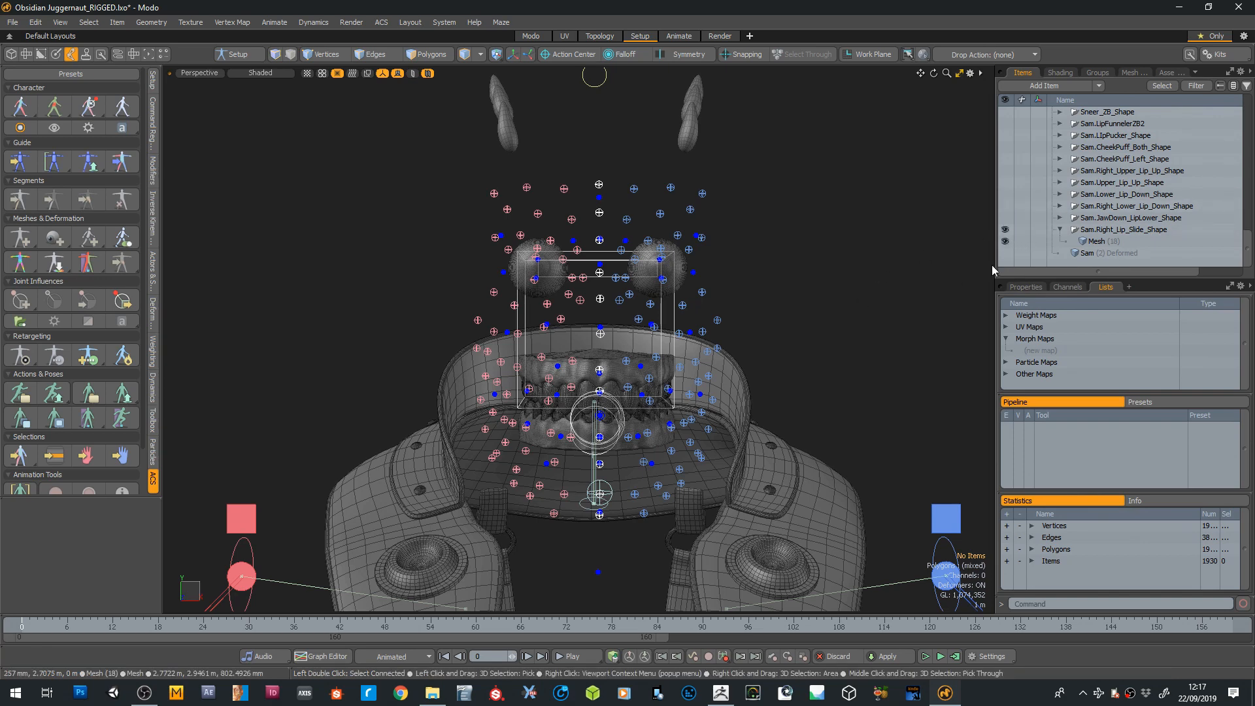
pyautogui.click(1095, 242)
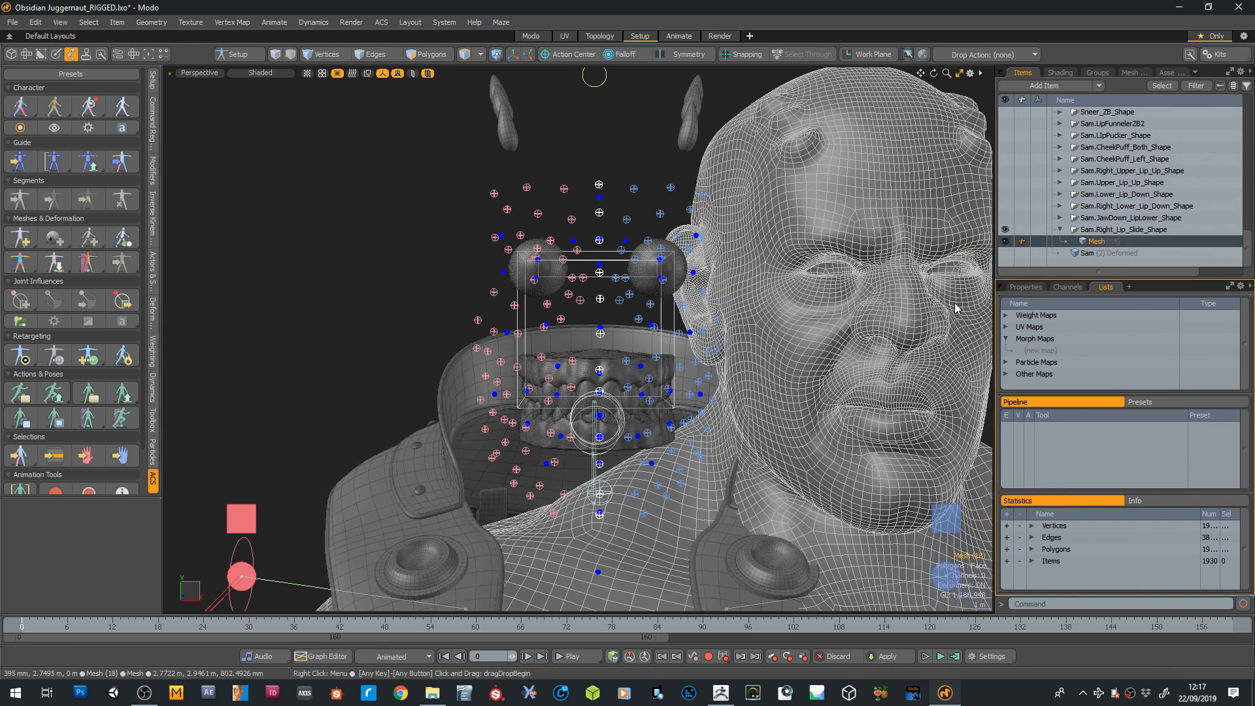
pyautogui.click(1119, 231)
pyautogui.click(1033, 288)
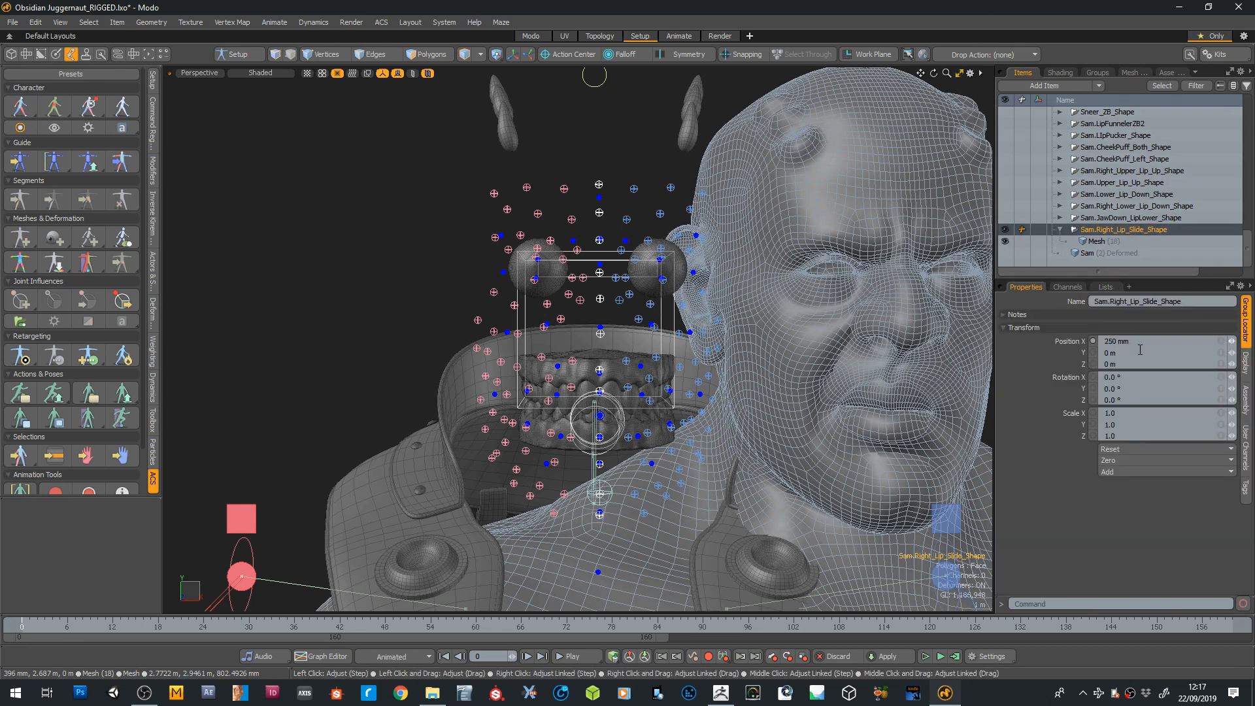
pyautogui.click(1138, 341)
pyautogui.write('0')
pyautogui.press('Return')
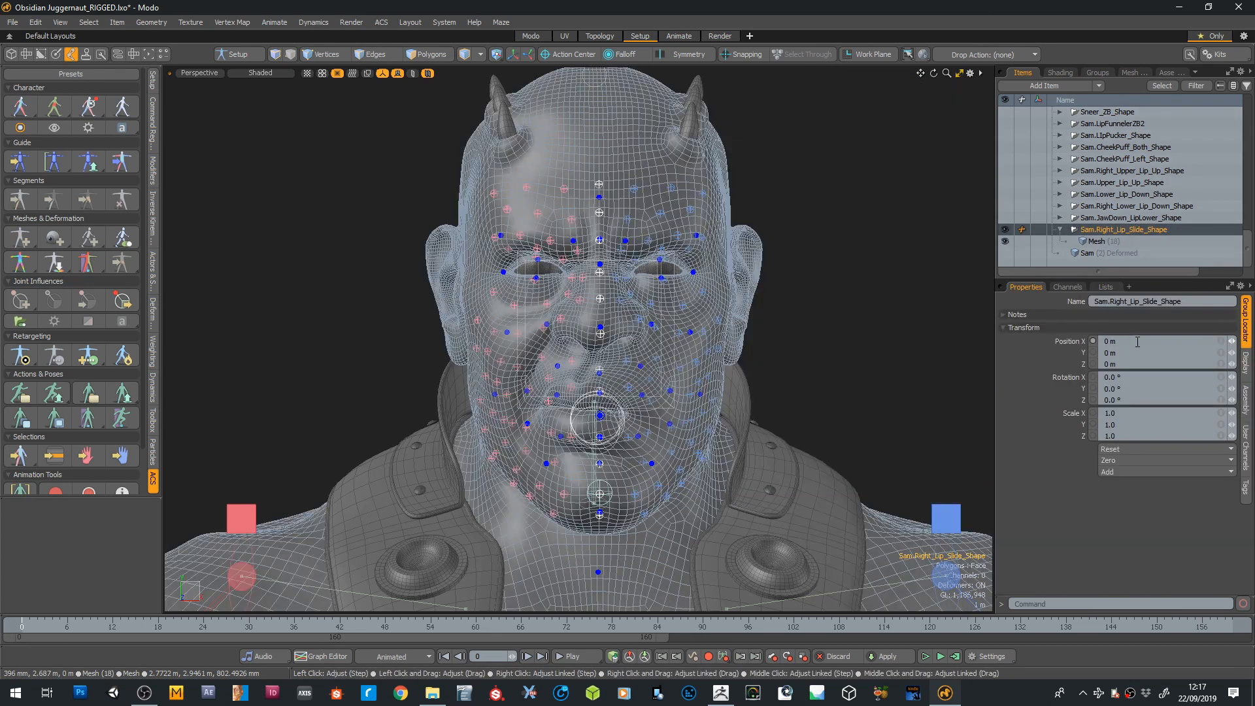
# Move the Sam__Mouth control along X to about -16 mm, towards the sculpted lip slide, and deselect it
pyautogui.click(876, 404)
pyautogui.scroll(3, 601, 414)
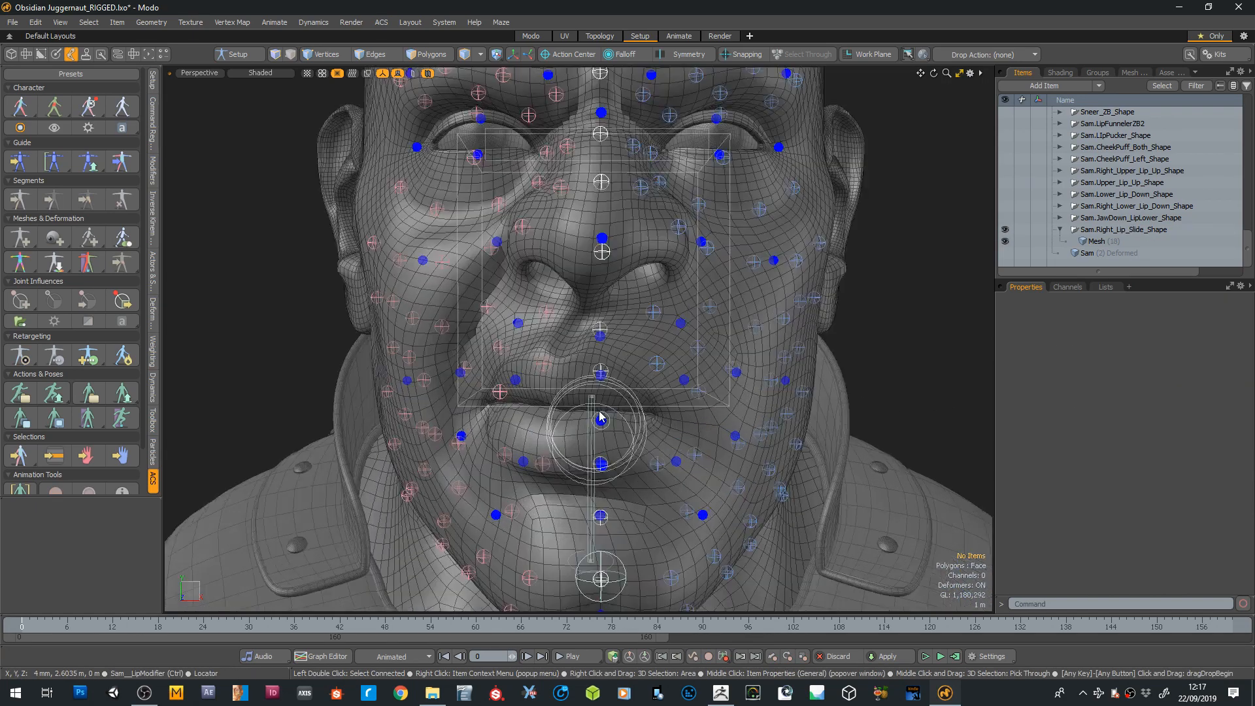
pyautogui.scroll(2, 600, 416)
pyautogui.click(600, 419)
pyautogui.press('w')
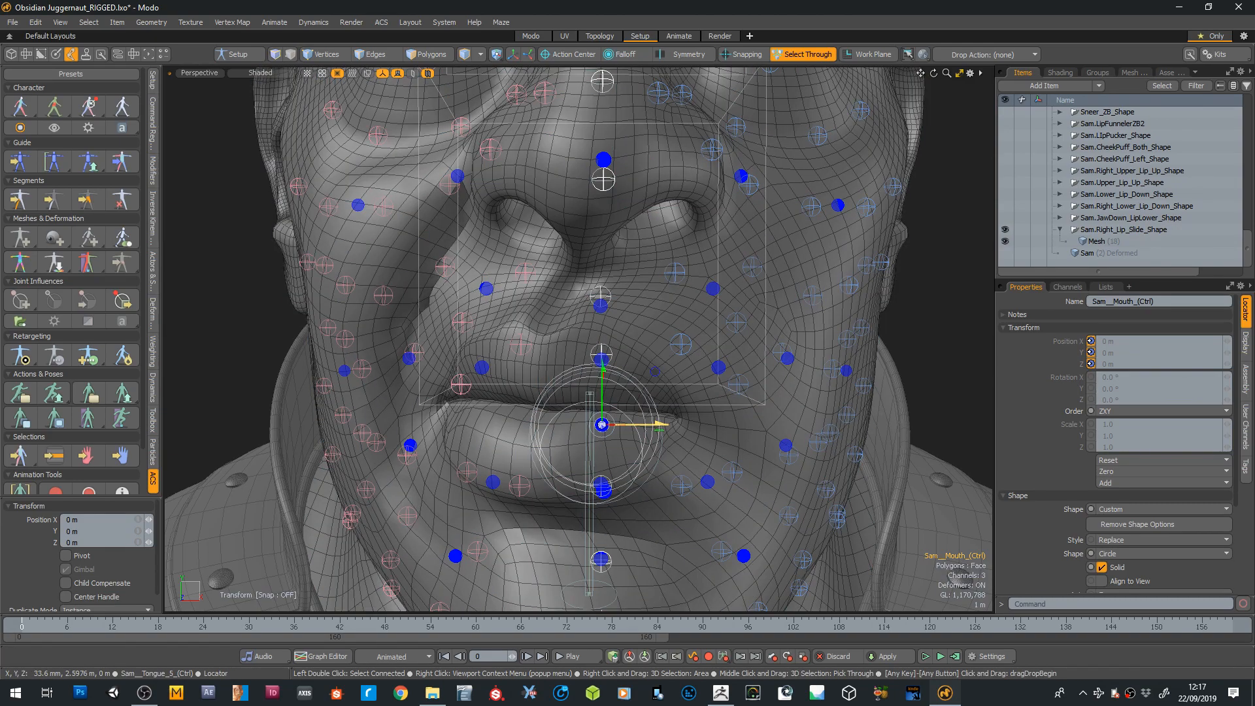
pyautogui.moveTo(659, 425); pyautogui.dragTo(599, 426)
pyautogui.scroll(-3, 675, 396)
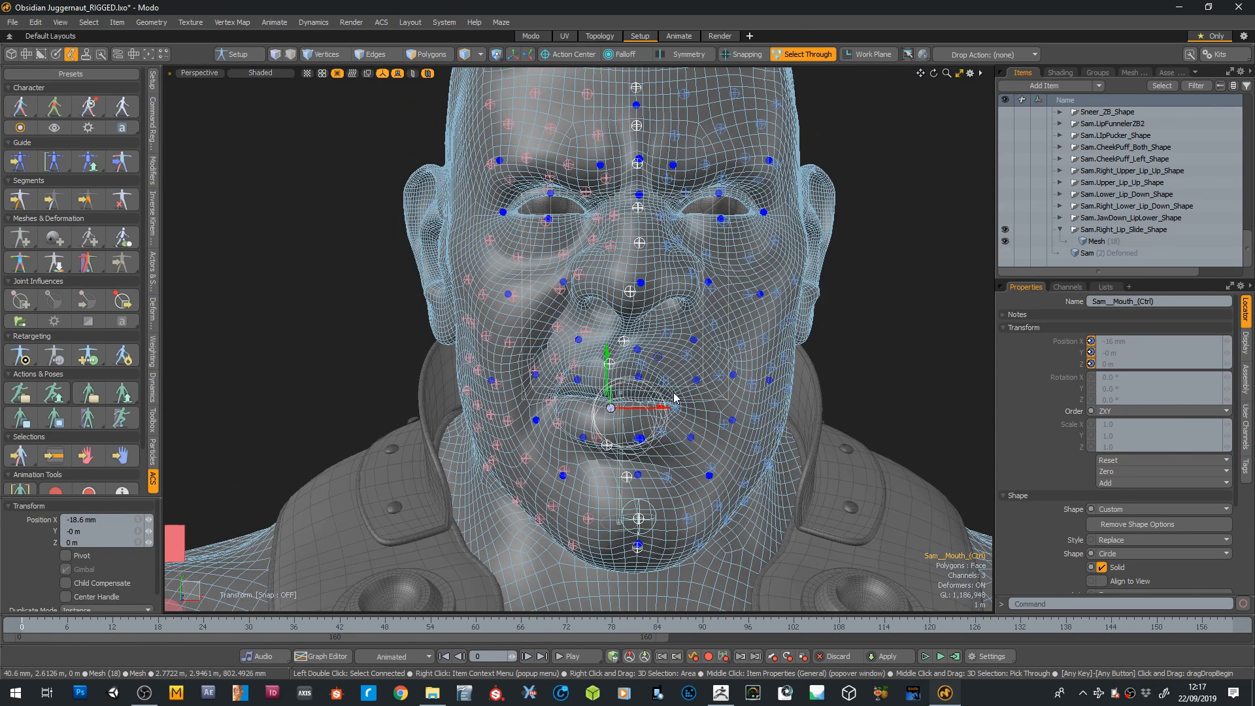
pyautogui.click(834, 310)
pyautogui.scroll(-3, 833, 310)
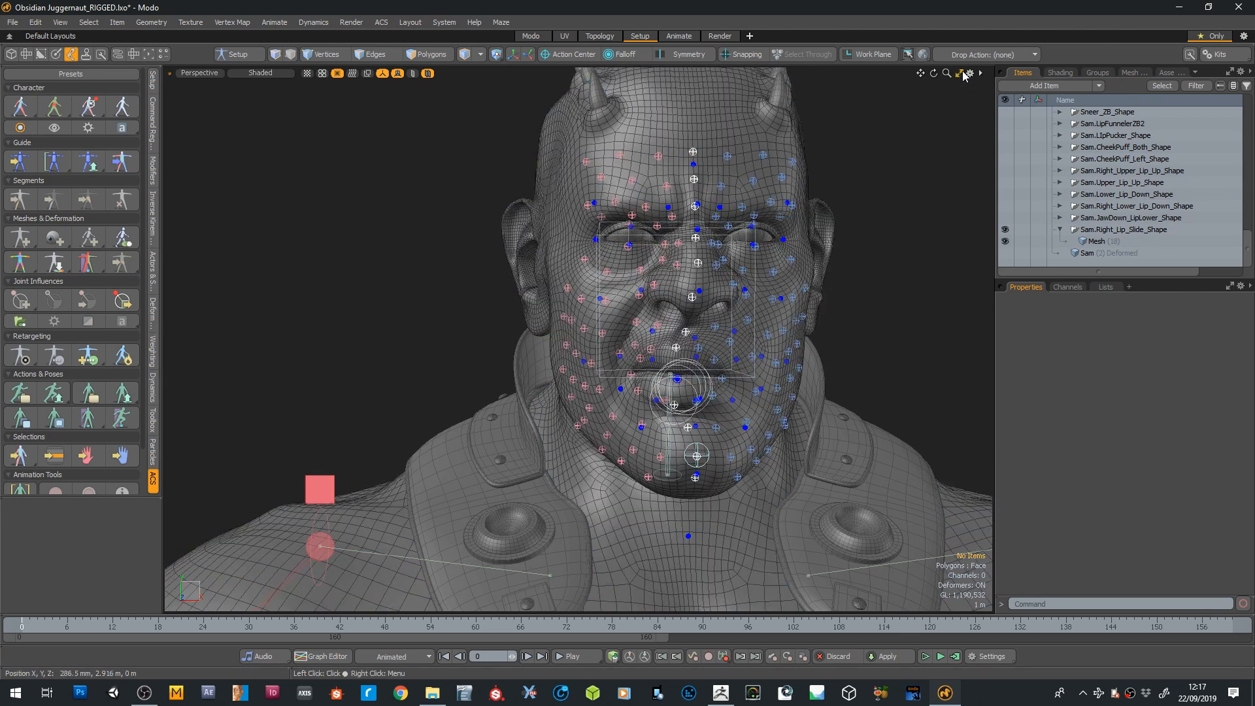
# Bring back the schematic beneath the 3D view, enlarge it and survey the Char1__LipSlide_Assm node network
pyautogui.click(961, 74)
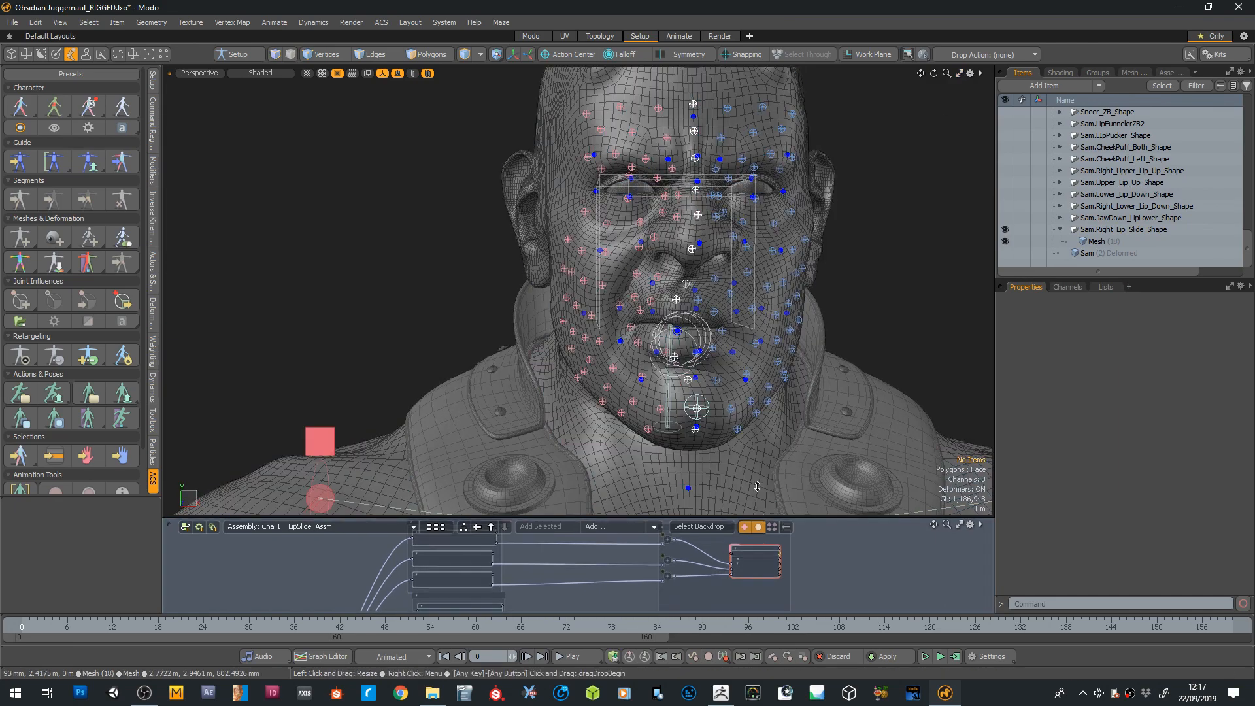
pyautogui.moveTo(757, 487); pyautogui.dragTo(757, 355)
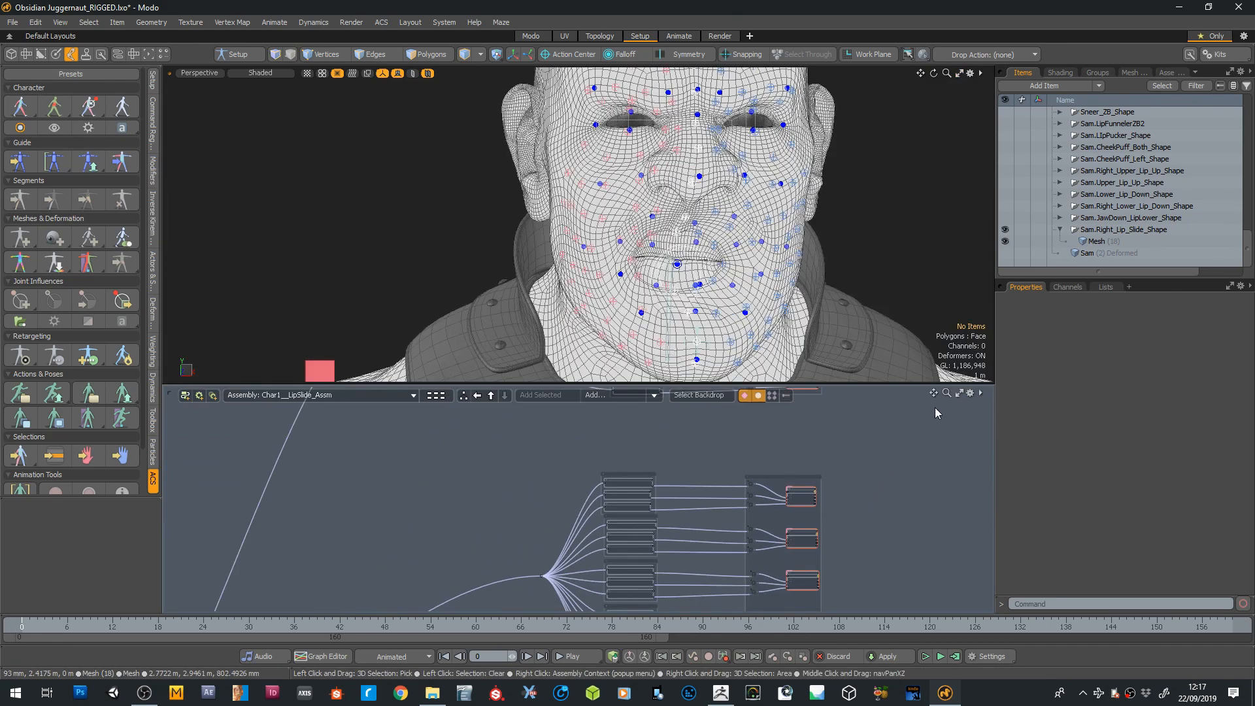
pyautogui.scroll(-5, 935, 413)
pyautogui.moveTo(933, 393)
pyautogui.mouseDown()
pyautogui.moveTo(845, 507)
pyautogui.moveTo(822, 475)
pyautogui.mouseUp()
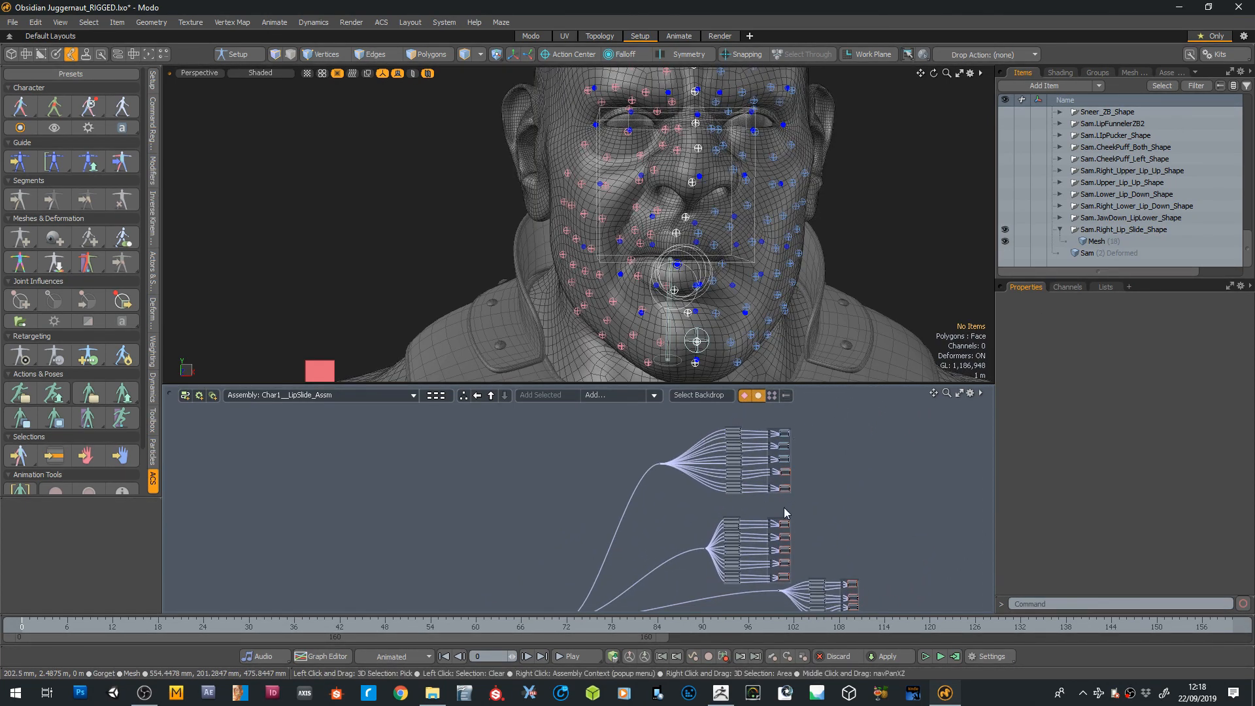
pyautogui.moveTo(933, 393); pyautogui.dragTo(1032, 279)
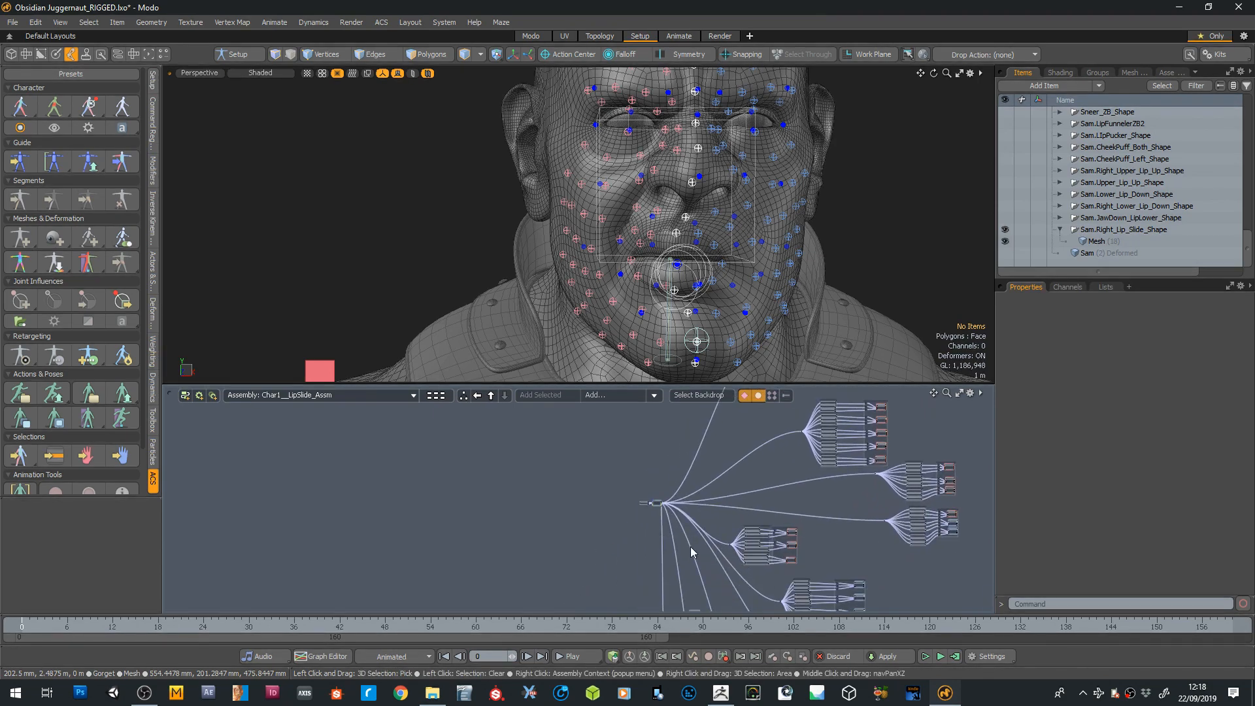
# Examine the branching connections and groups of relationship nodes in the Char1__LipSlide_Assm schematic
pyautogui.scroll(3, 666, 492)
pyautogui.scroll(3, 665, 493)
pyautogui.scroll(-3, 685, 499)
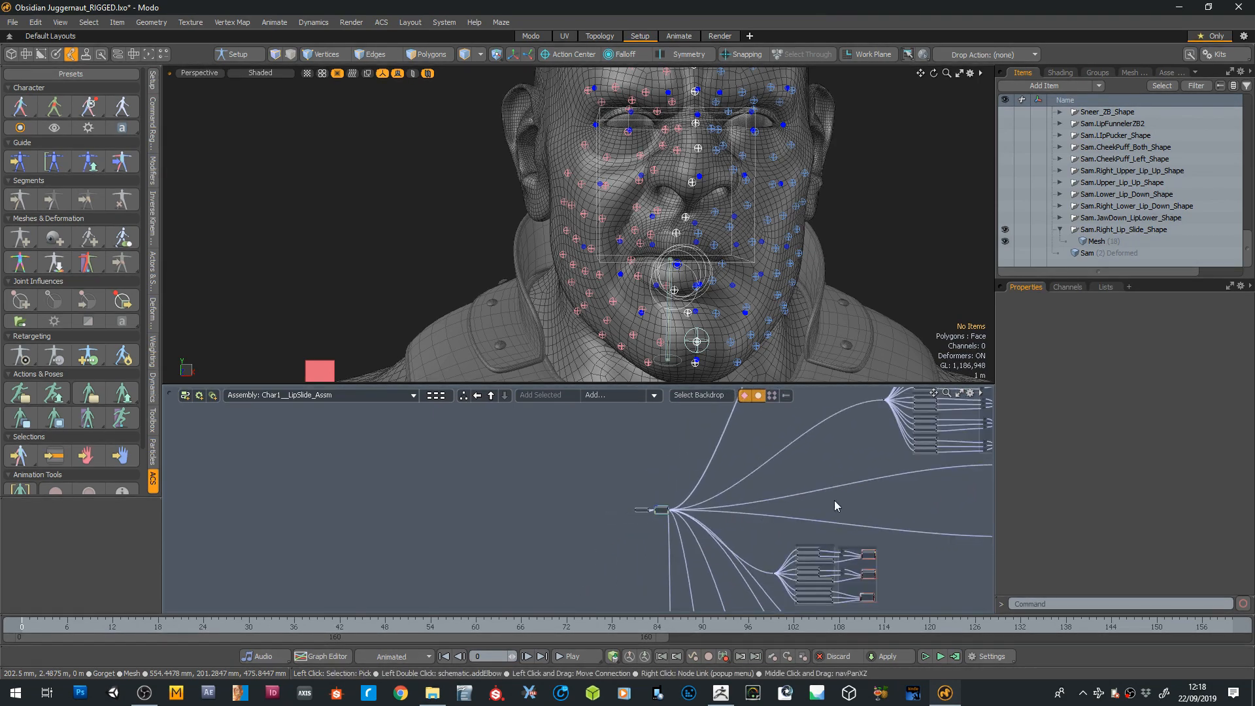
pyautogui.scroll(-2, 837, 500)
pyautogui.moveTo(933, 394); pyautogui.dragTo(897, 485)
pyautogui.scroll(8, 866, 460)
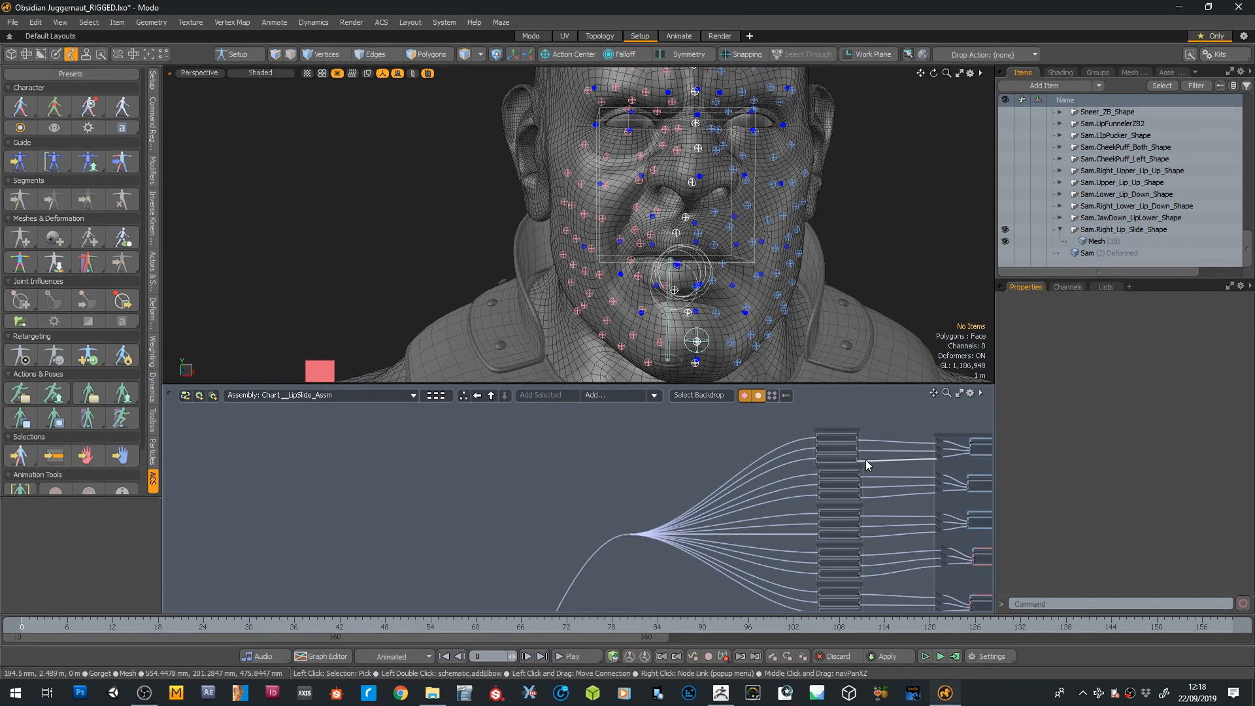
pyautogui.scroll(-5, 850, 436)
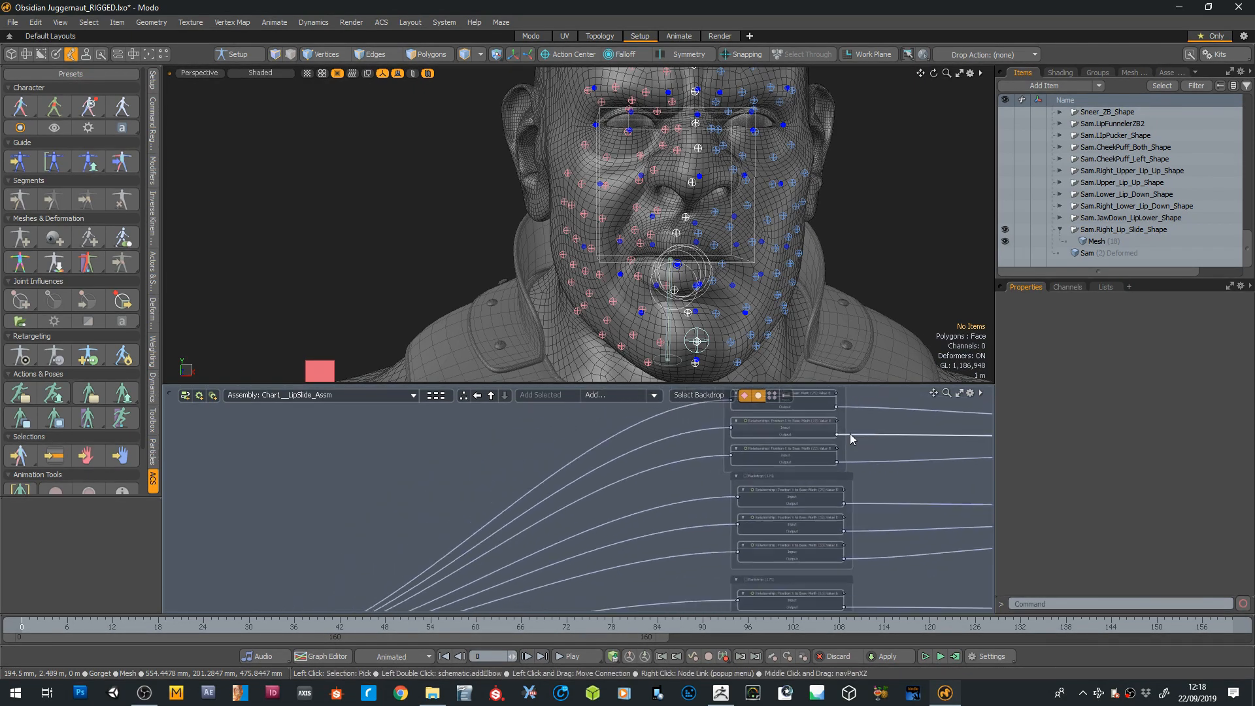
# Select the first relationship node in Backdrop (173) and inspect its driver, driven channel and incoming connection
pyautogui.click(825, 411)
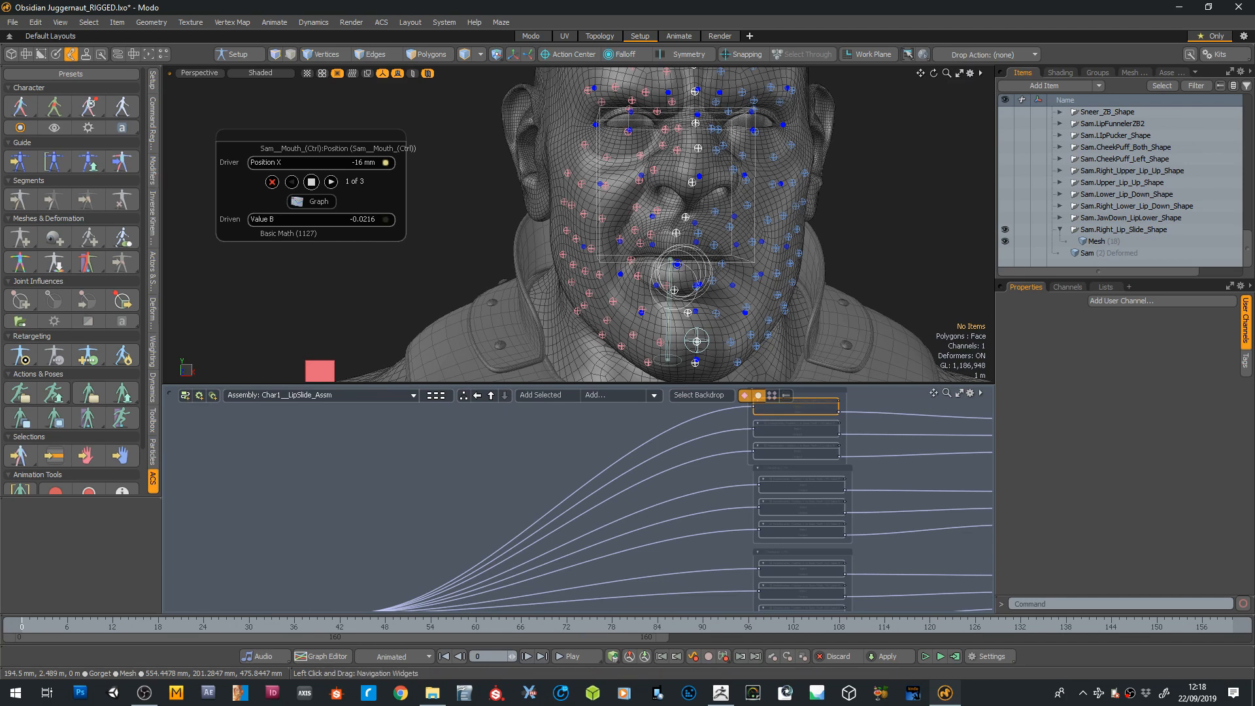
pyautogui.moveTo(933, 393); pyautogui.dragTo(953, 428)
pyautogui.scroll(1, 819, 443)
pyautogui.scroll(3, 817, 443)
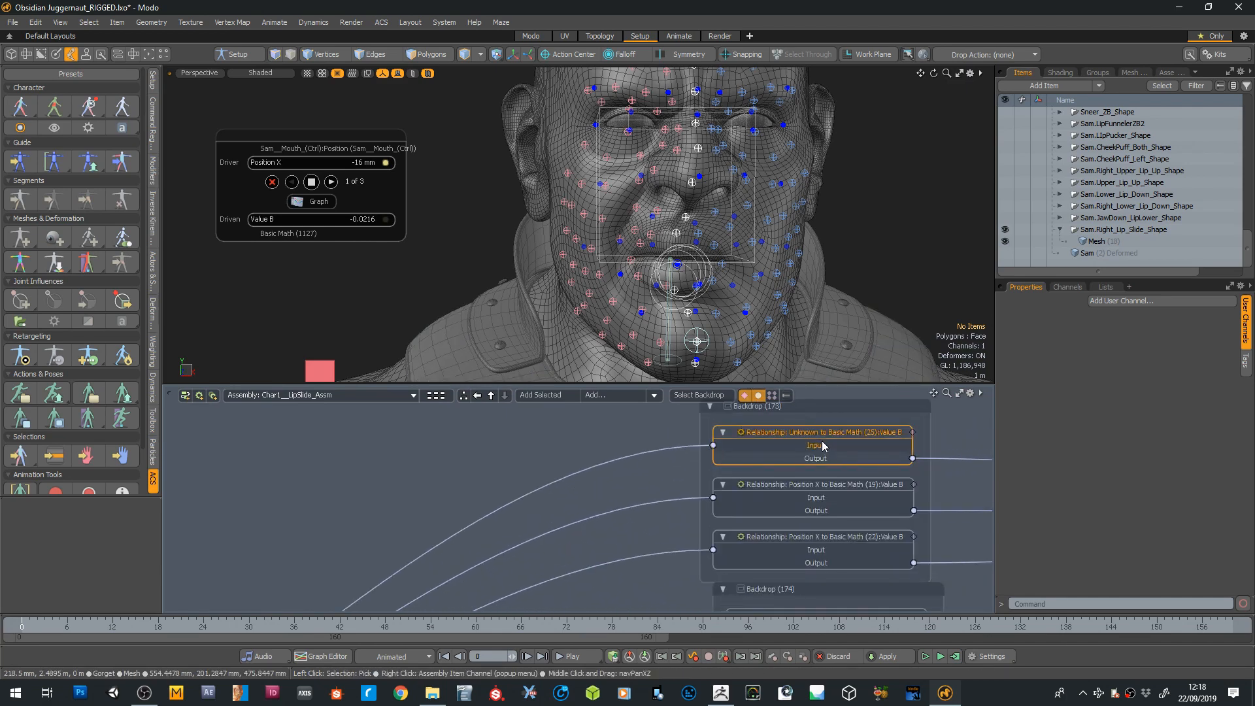
pyautogui.scroll(-4, 823, 445)
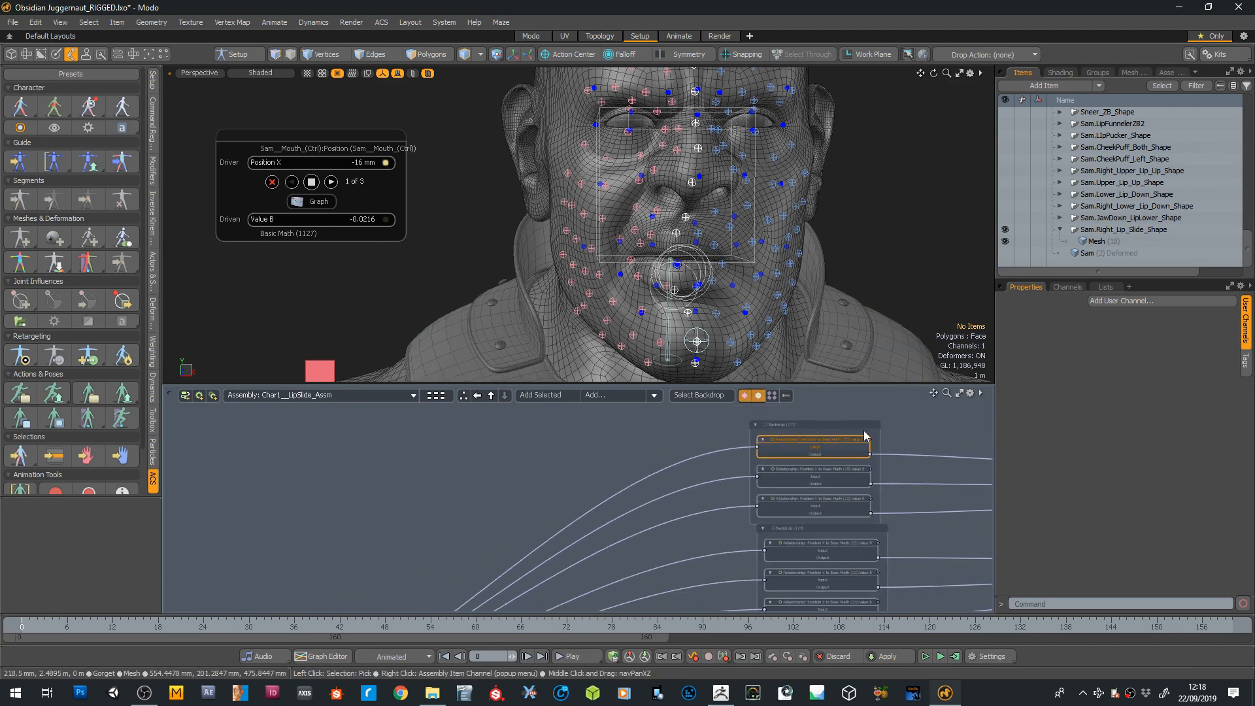
pyautogui.moveTo(934, 394); pyautogui.dragTo(1153, 280)
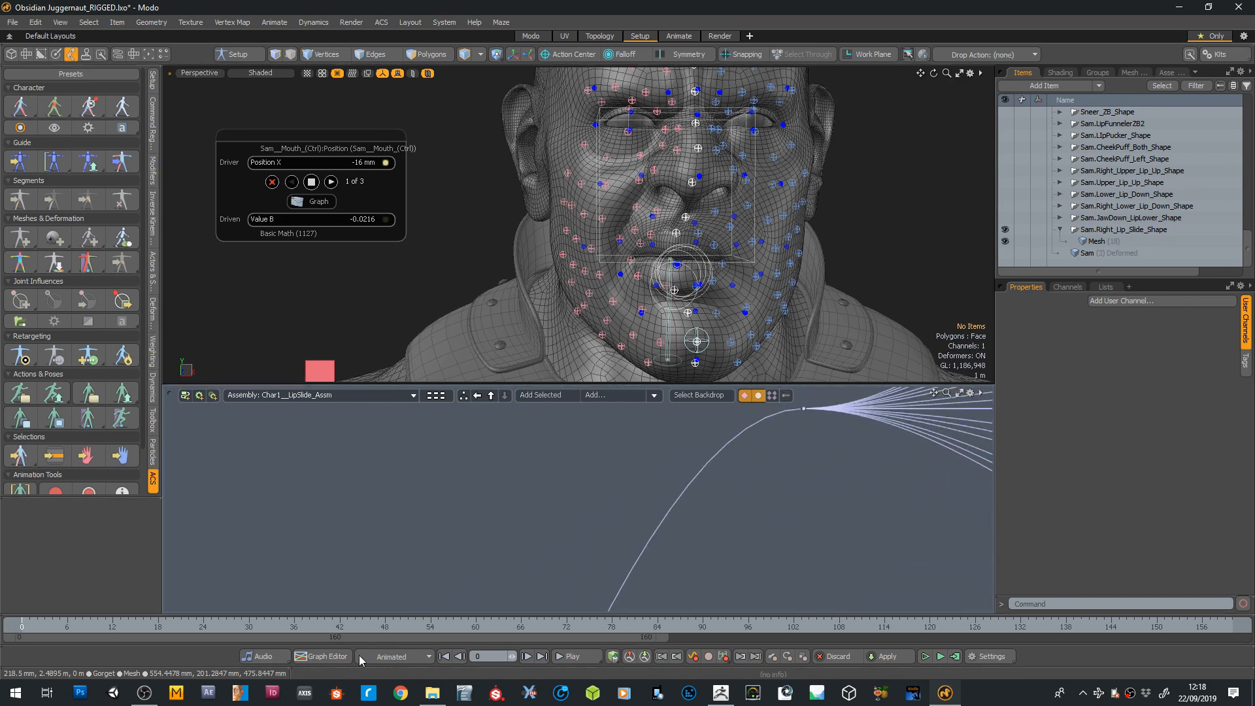
pyautogui.scroll(-5, 721, 549)
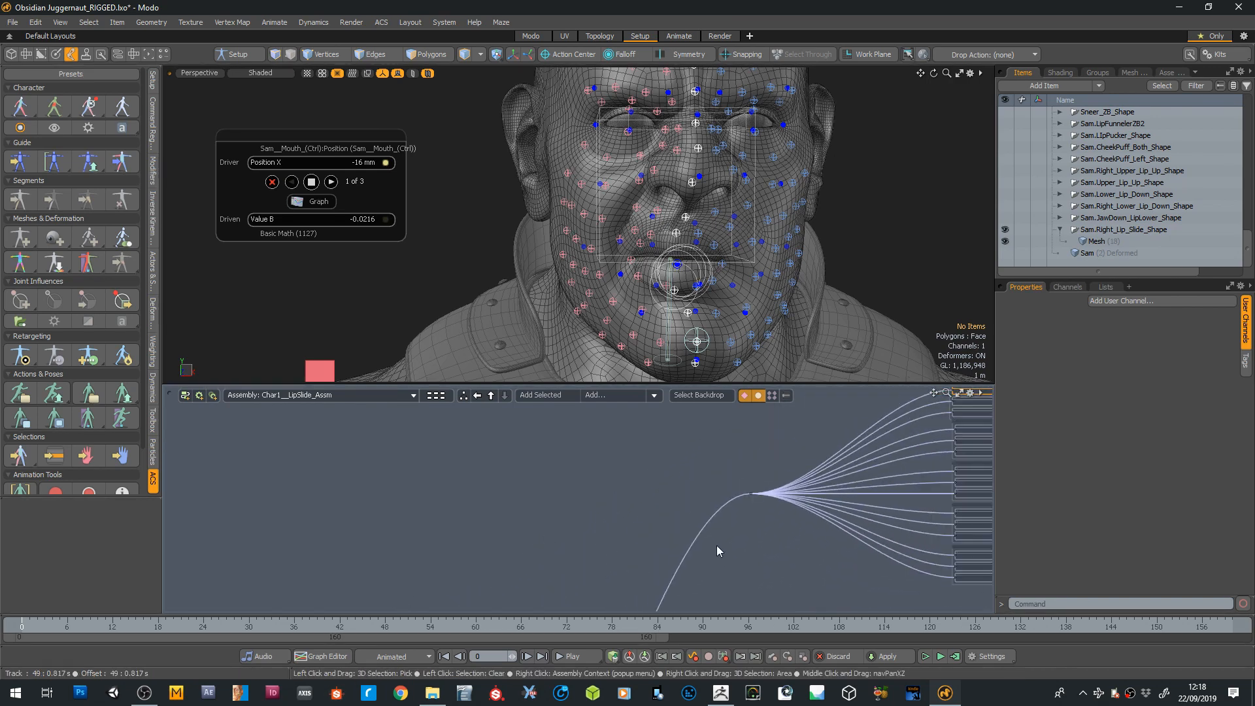
# Select the Sam__Mouth control and examine how its channel branches into the groups of relationship nodes in the schematic
pyautogui.click(695, 299)
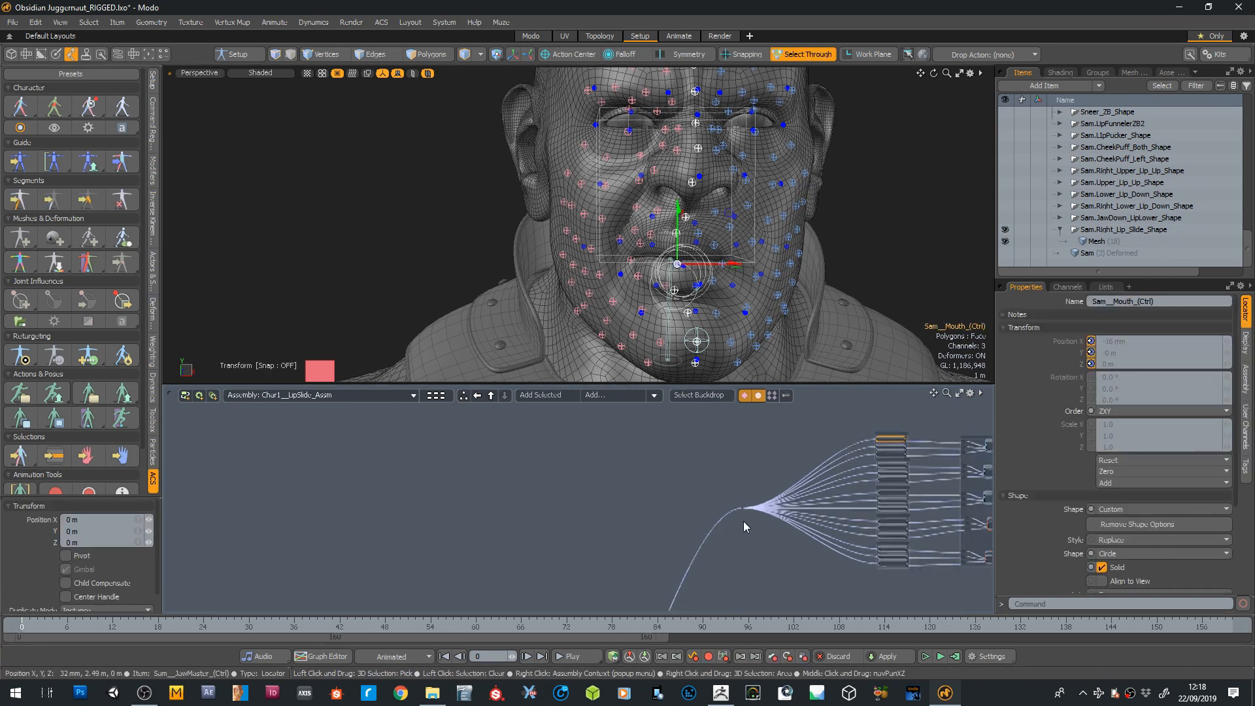
pyautogui.scroll(-3, 743, 523)
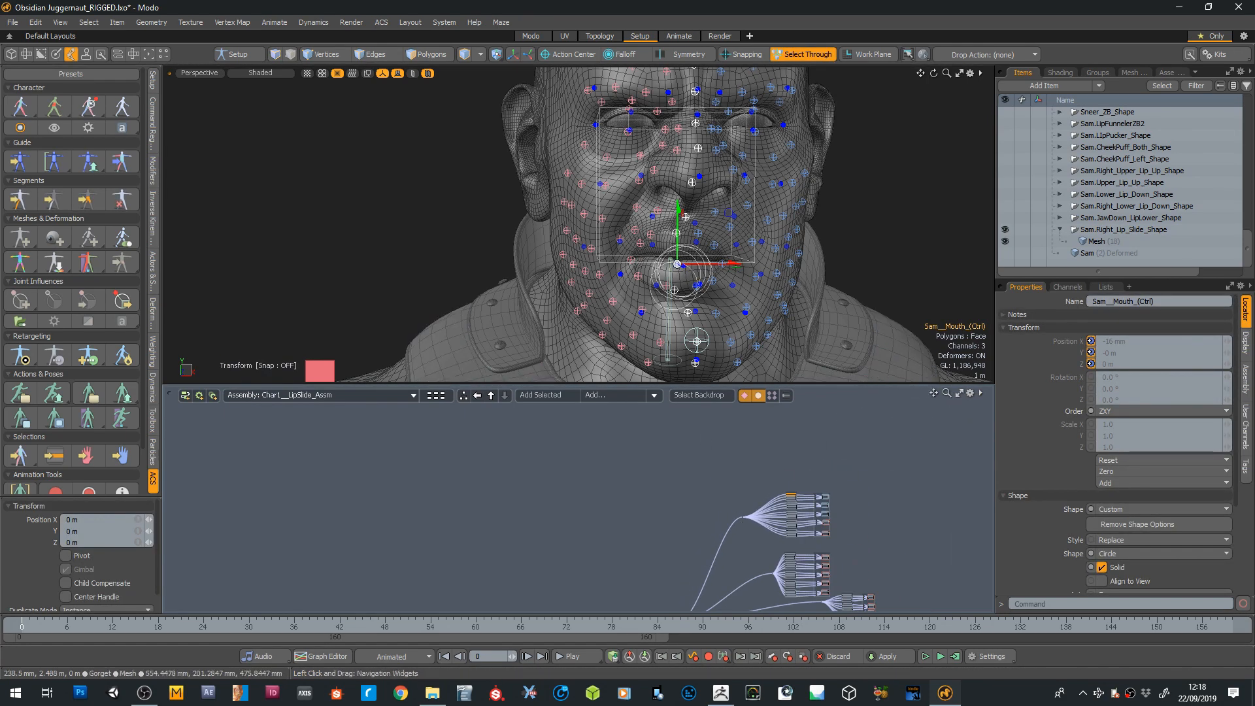
pyautogui.moveTo(934, 393); pyautogui.dragTo(909, 312)
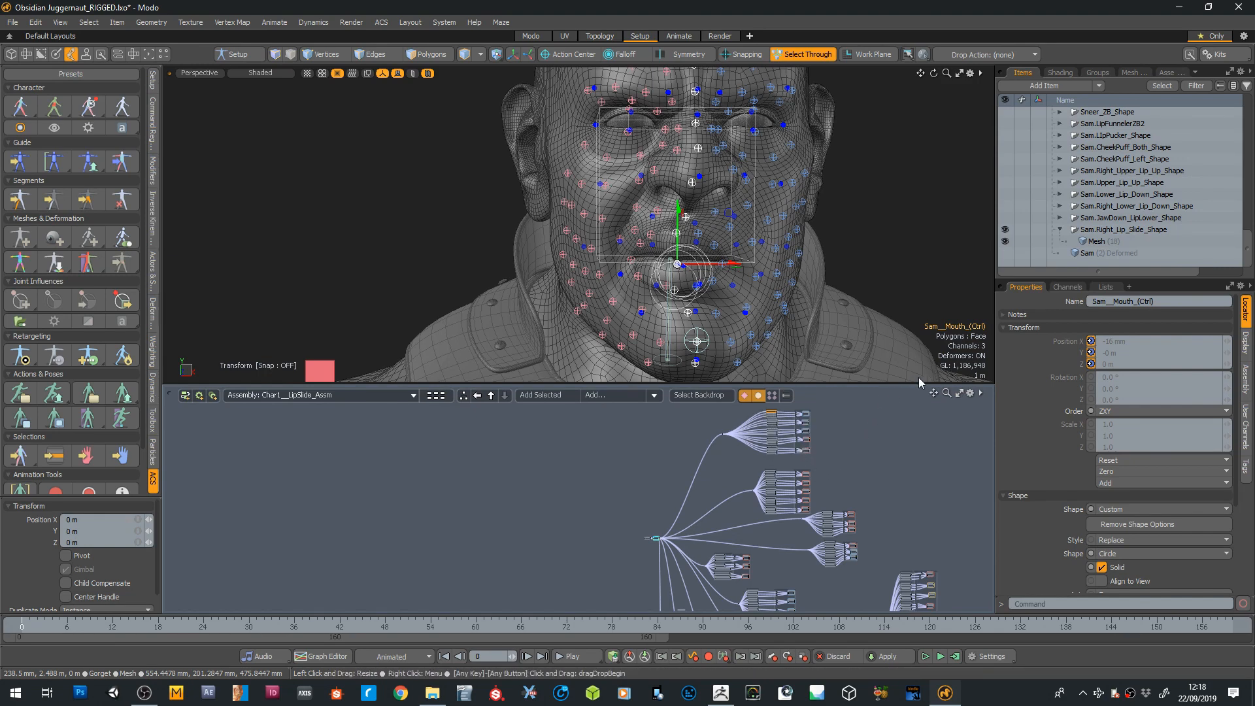
pyautogui.moveTo(933, 392); pyautogui.dragTo(931, 442)
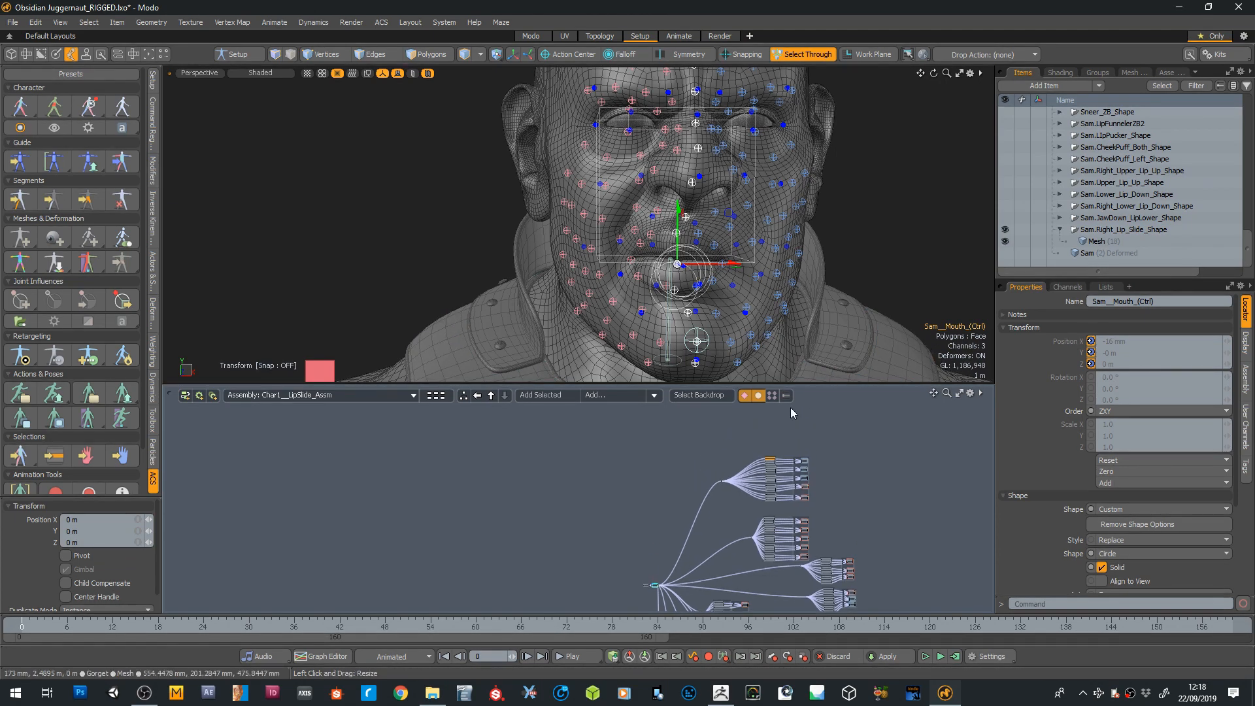
pyautogui.scroll(3, 783, 418)
pyautogui.scroll(1, 782, 421)
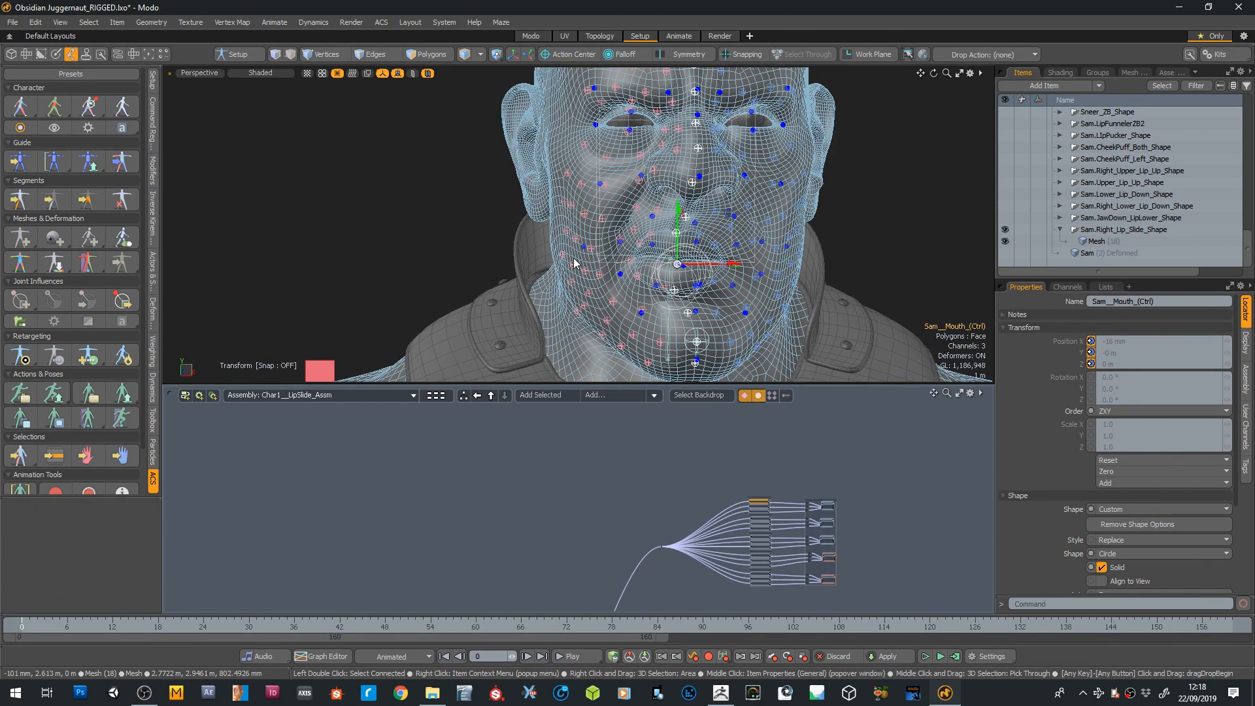
# Inspect the driver and driven channel of the second relationship node in the uppermost schematic group, then deselect it
pyautogui.click(767, 492)
pyautogui.scroll(3, 767, 490)
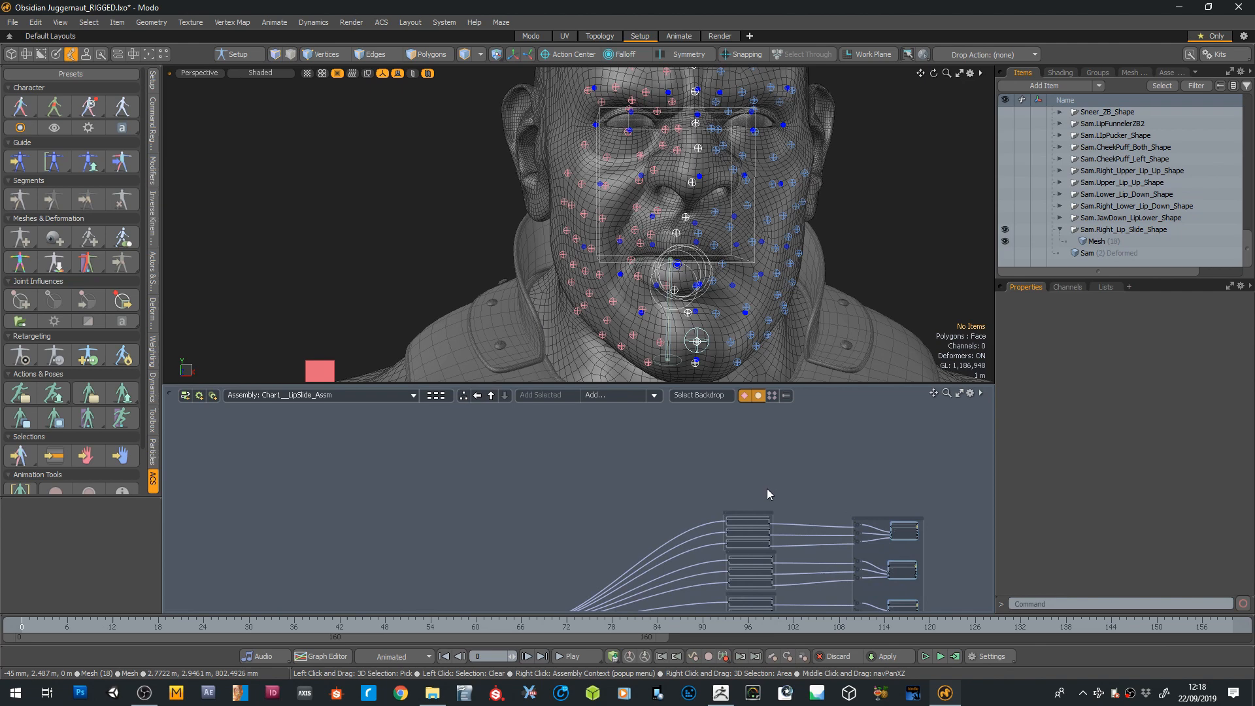
pyautogui.click(755, 531)
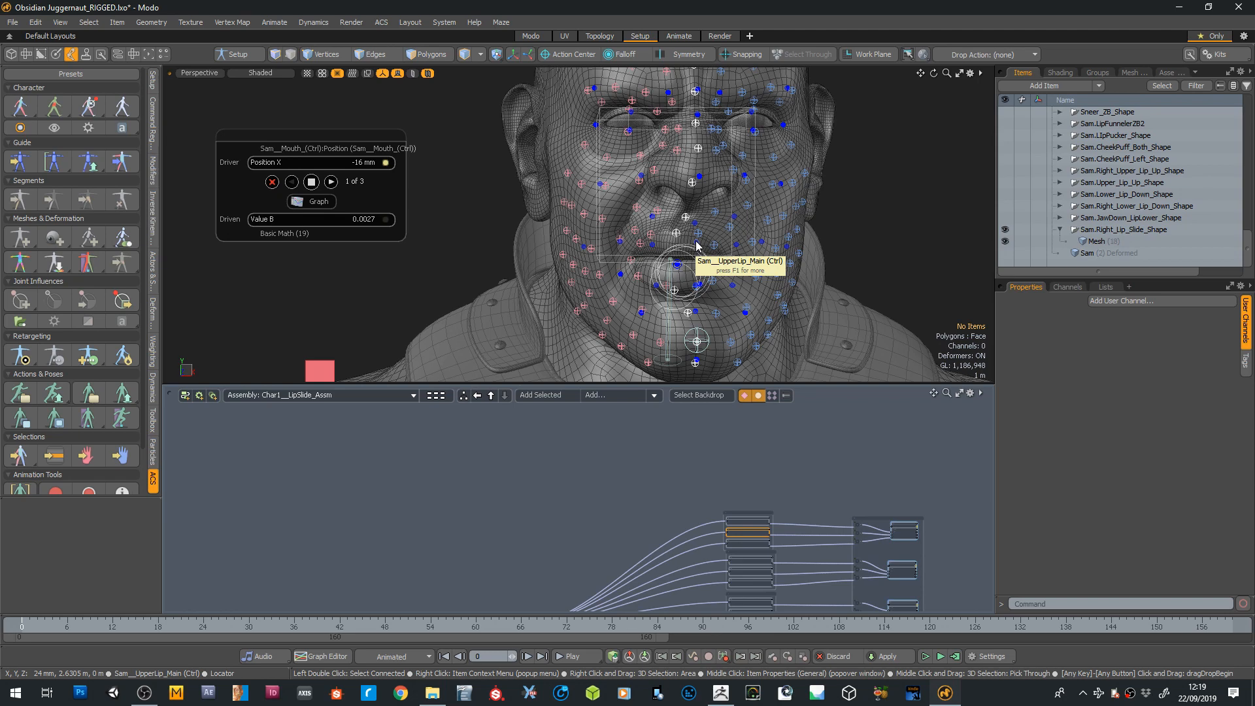
pyautogui.click(893, 224)
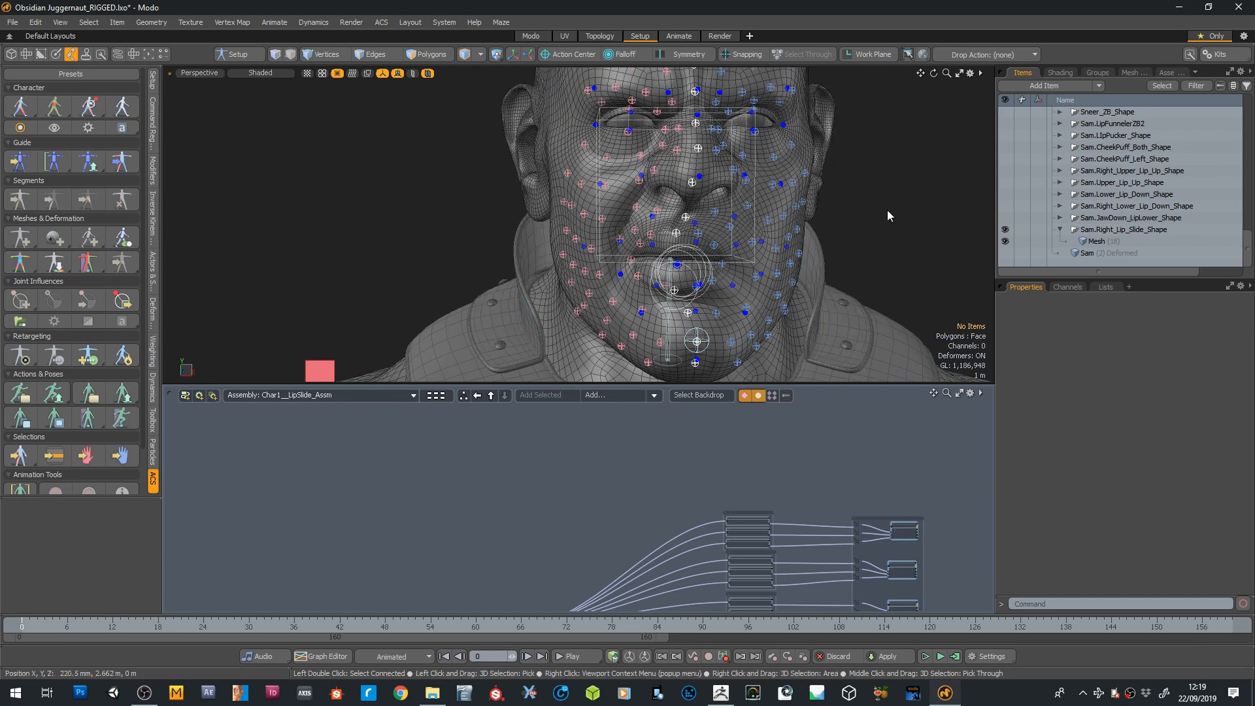
pyautogui.scroll(-3, 874, 454)
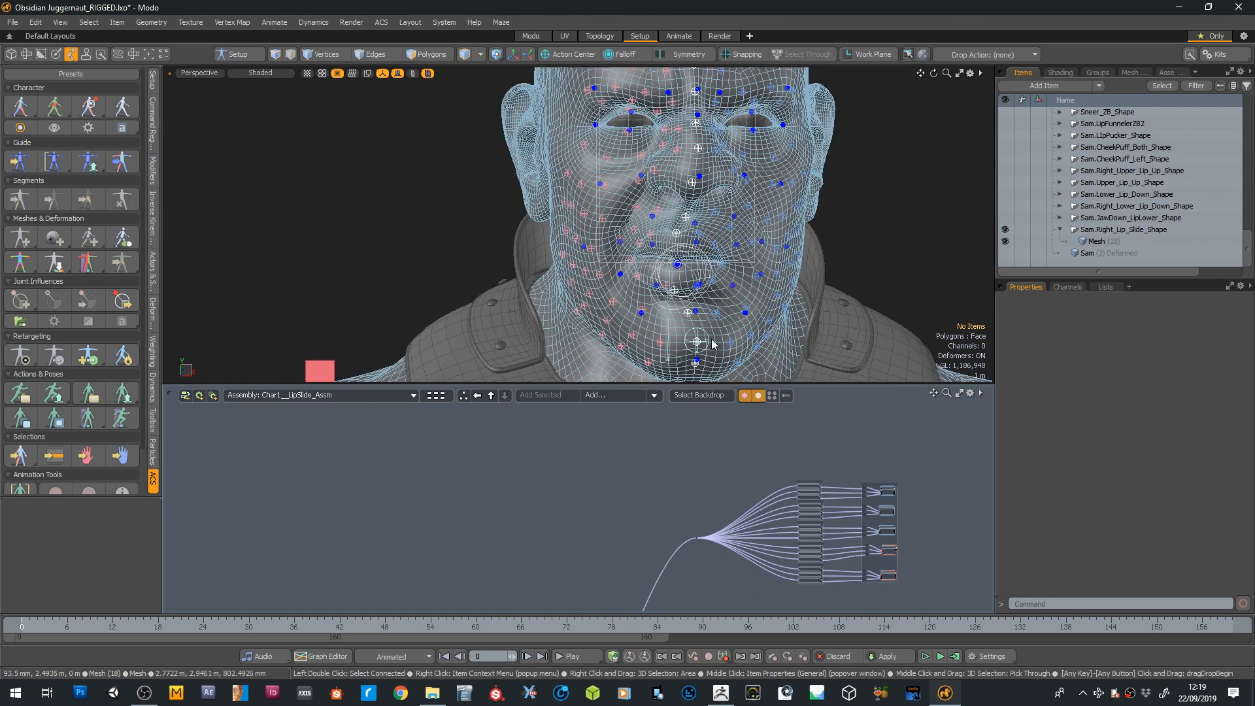
# Maximize the 3D view over the schematic and activate the Transform tool on the Sam__Mouth control, with the mouth in close view
pyautogui.click(960, 74)
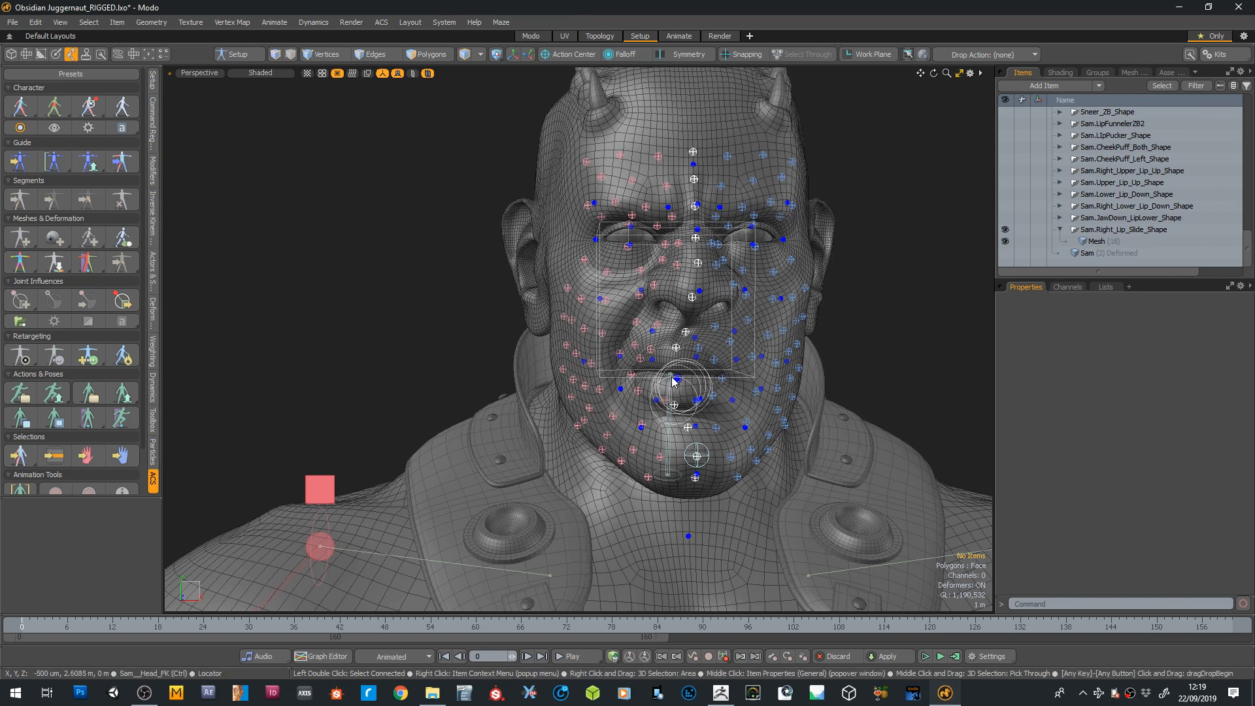
pyautogui.click(677, 381)
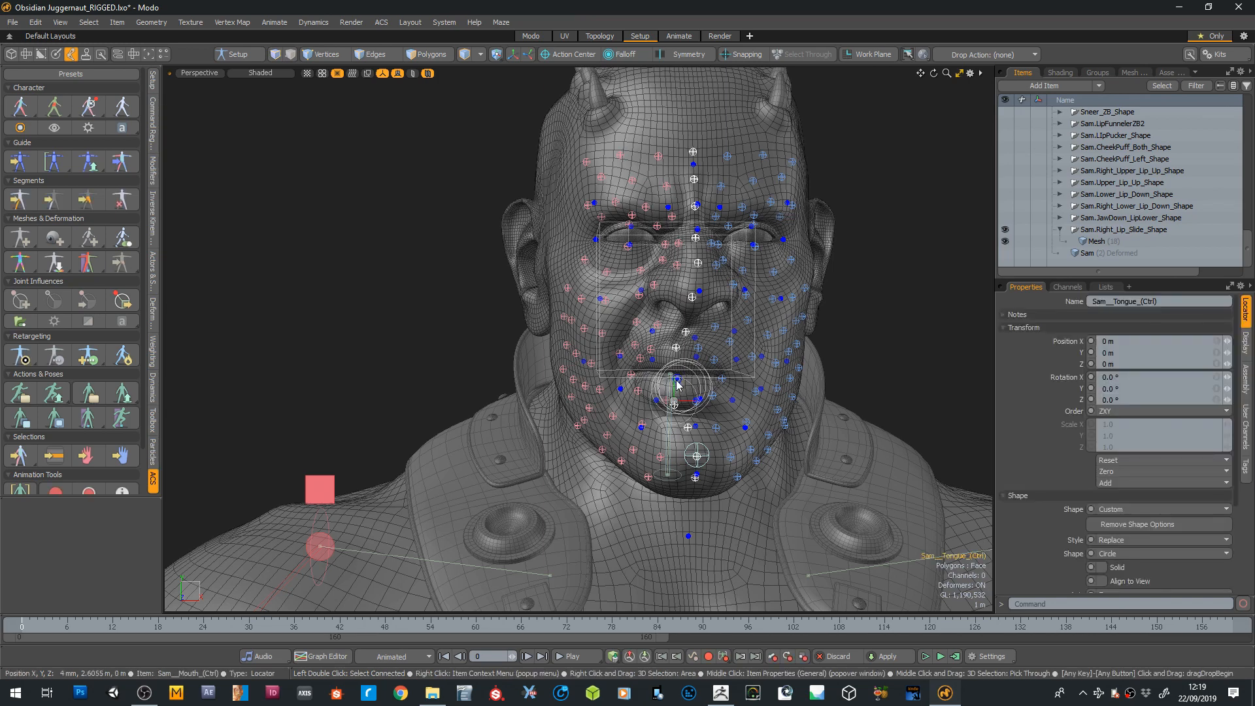
pyautogui.press('w')
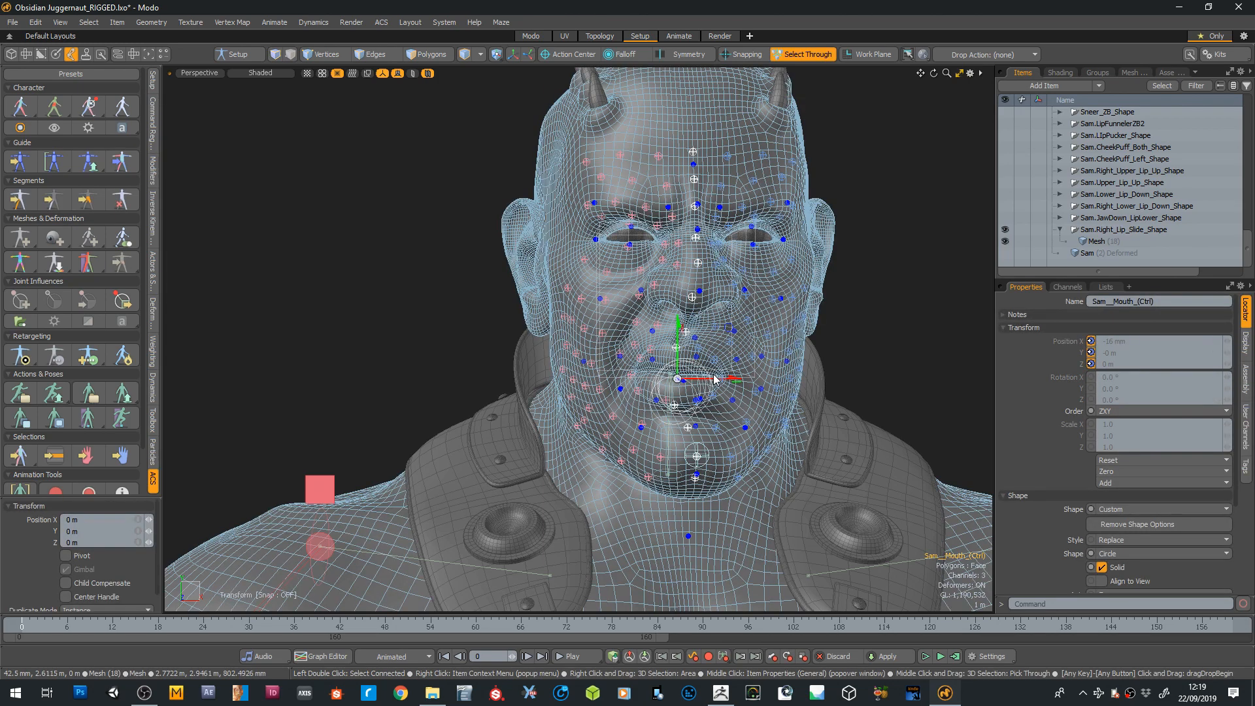
pyautogui.click(712, 379)
pyautogui.scroll(2, 704, 379)
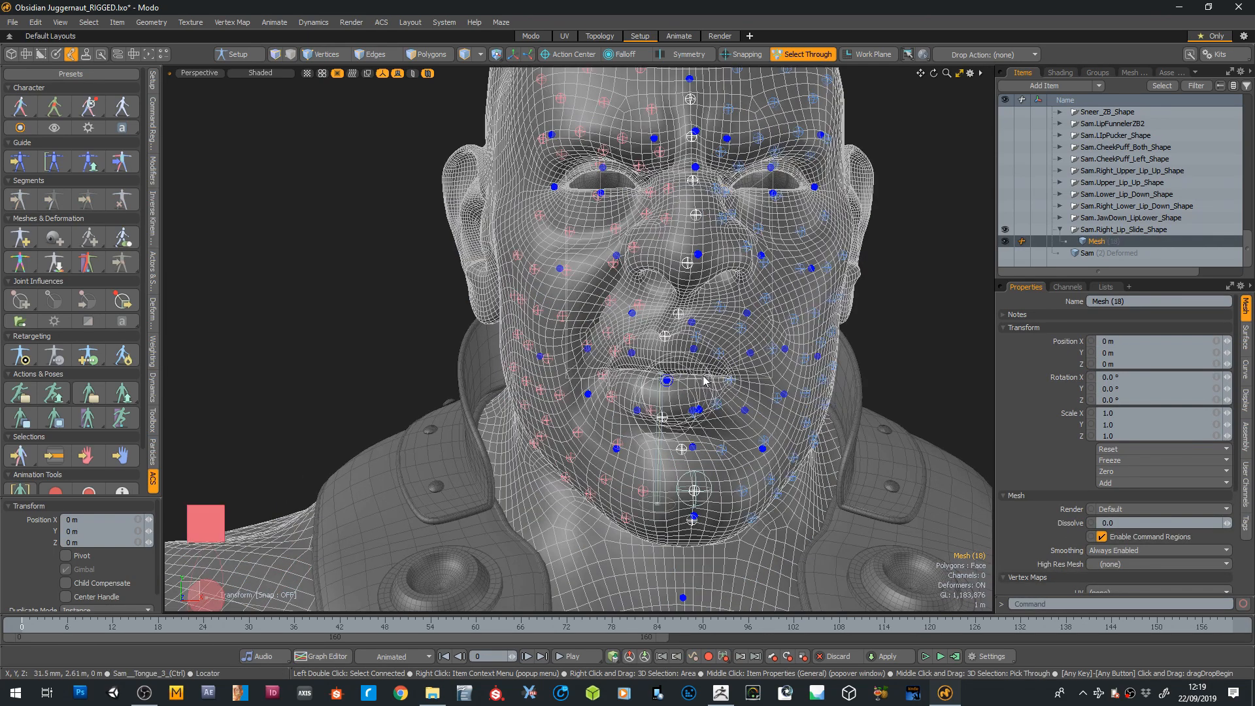
pyautogui.scroll(2, 704, 381)
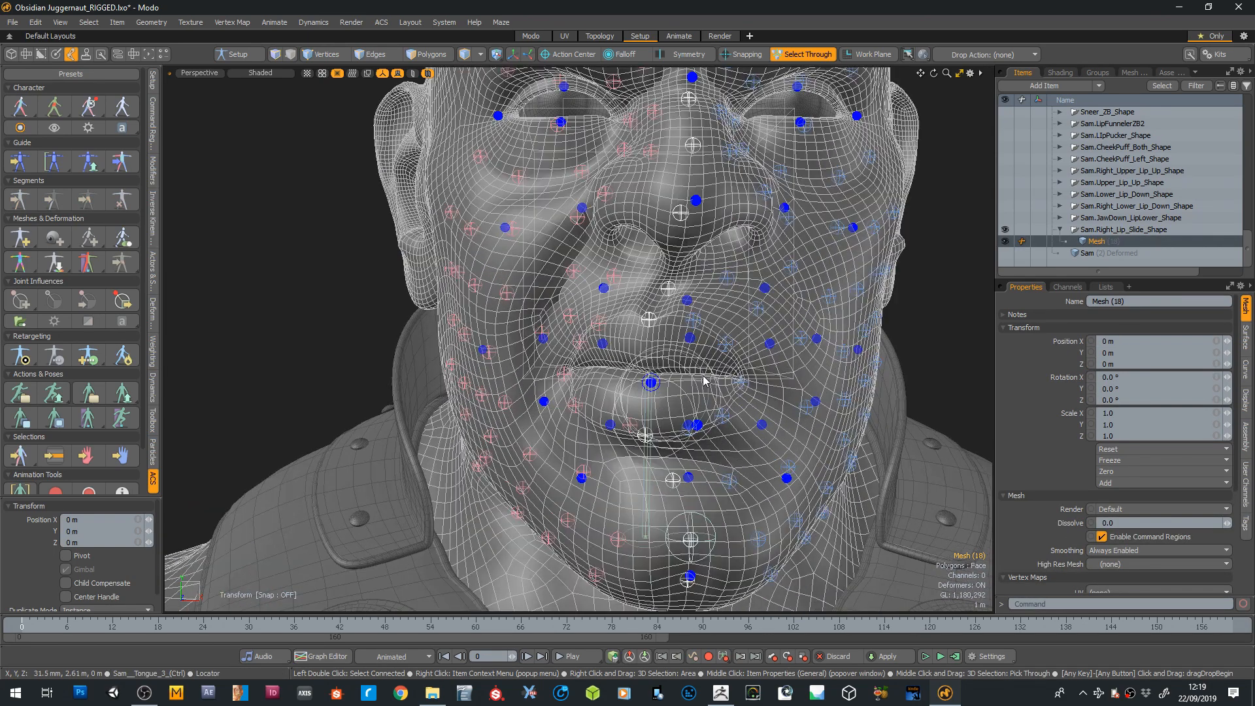
# Try sliding the Sam__Mouth control sideways along X twice, undoing each move
pyautogui.click(652, 385)
pyautogui.moveTo(710, 381); pyautogui.dragTo(809, 381)
pyautogui.hotkey('ctrl', 'z')
pyautogui.moveTo(710, 381); pyautogui.dragTo(820, 381)
pyautogui.hotkey('ctrl', 'z')
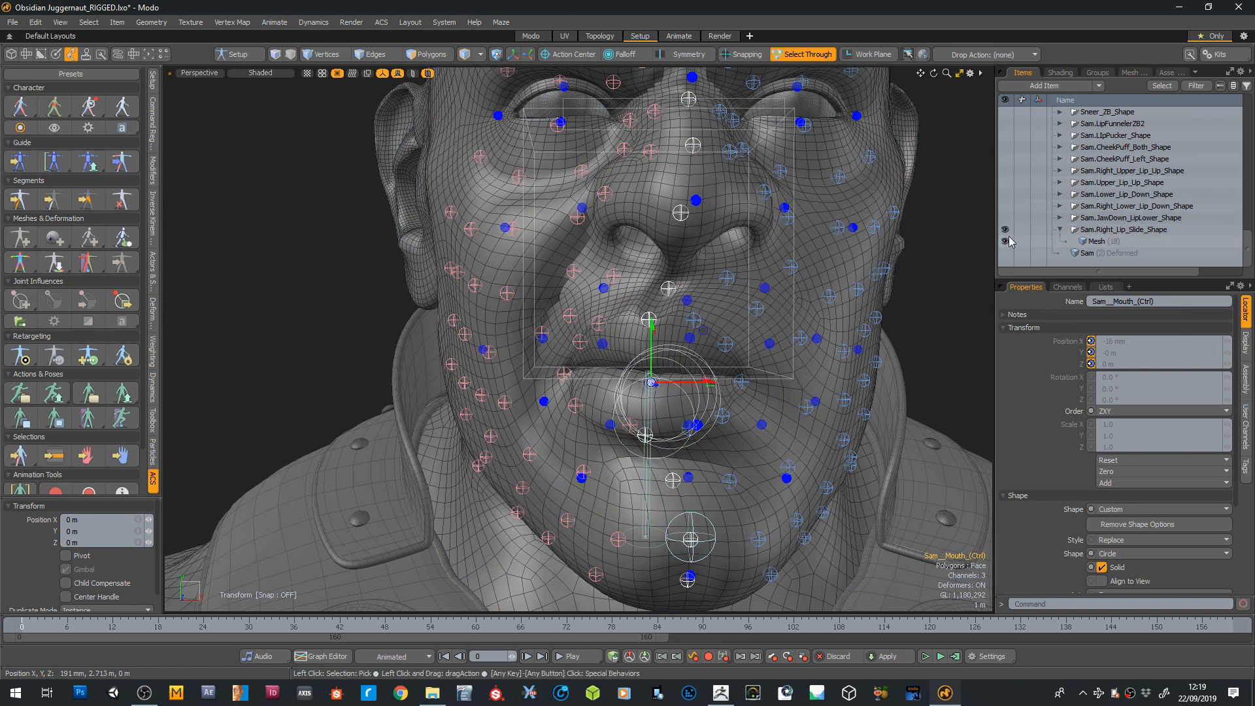
# Collapse and hide Sam.Right_Lip_Slide_Shape, show the Sam (2) Deformed mesh instead, and review the rigged lip slide on it
pyautogui.click(1059, 231)
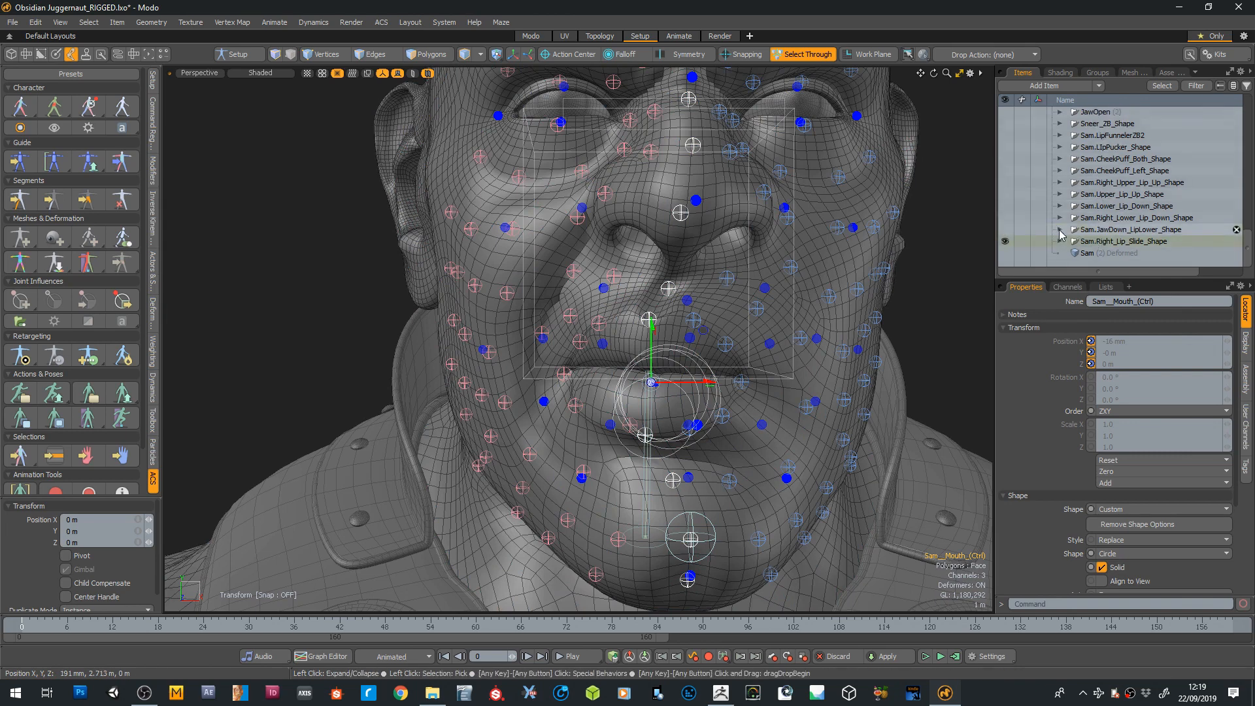
pyautogui.click(1018, 247)
pyautogui.click(1005, 253)
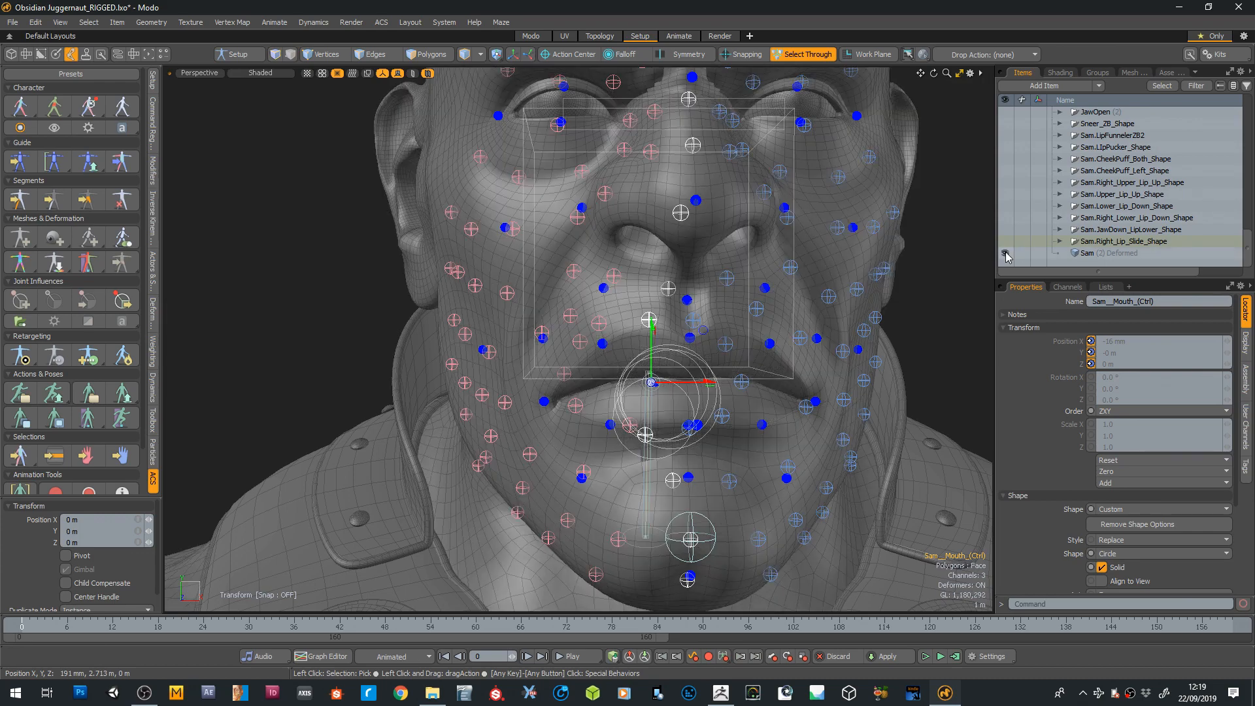
pyautogui.scroll(-4, 905, 209)
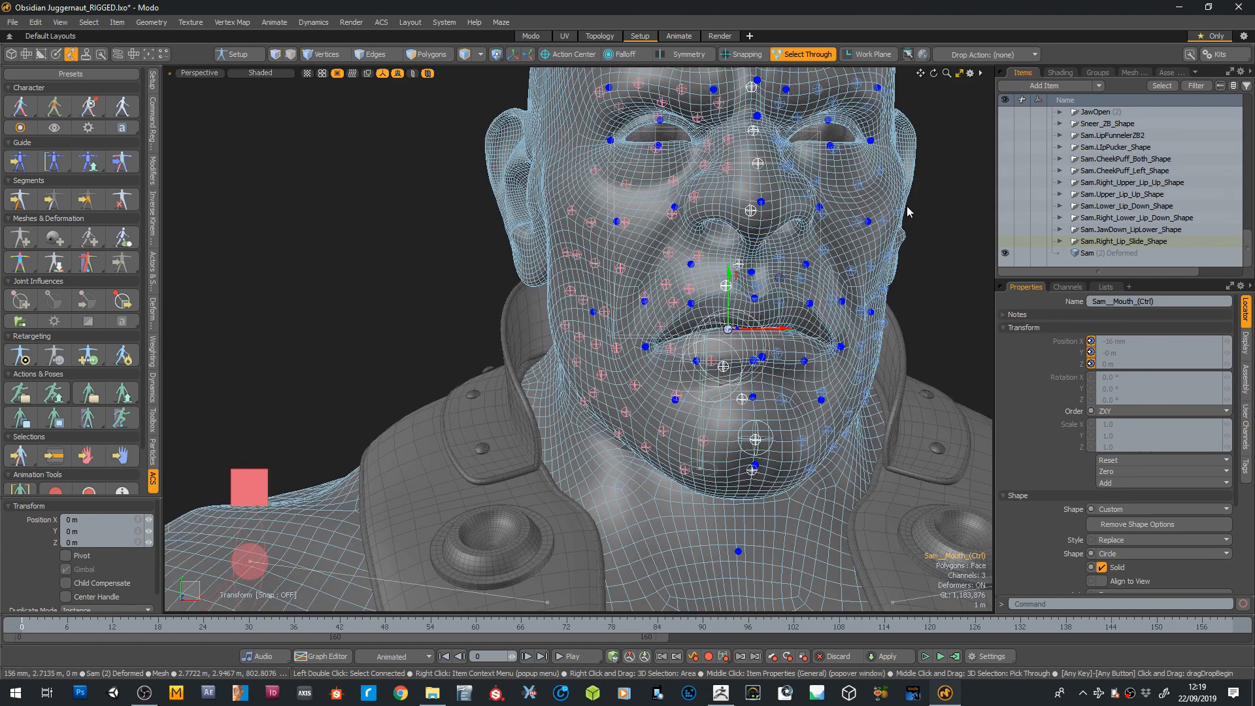
pyautogui.moveTo(921, 73); pyautogui.dragTo(753, 138)
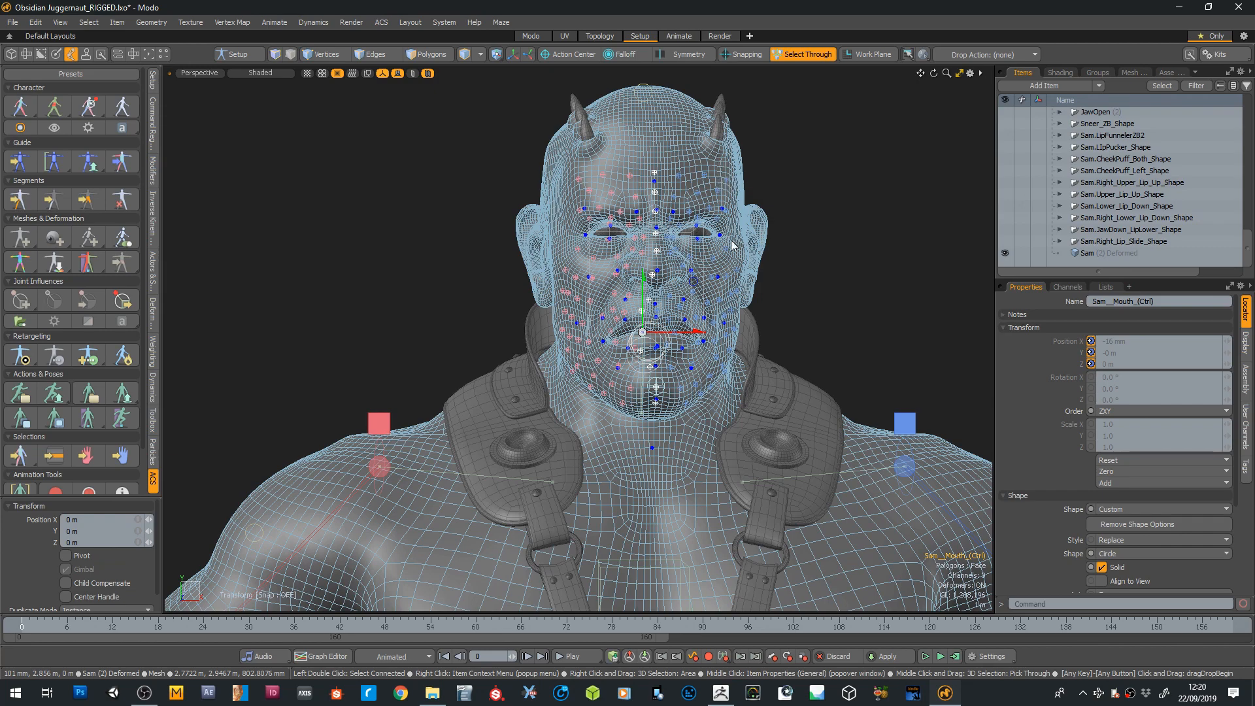
pyautogui.scroll(4, 742, 175)
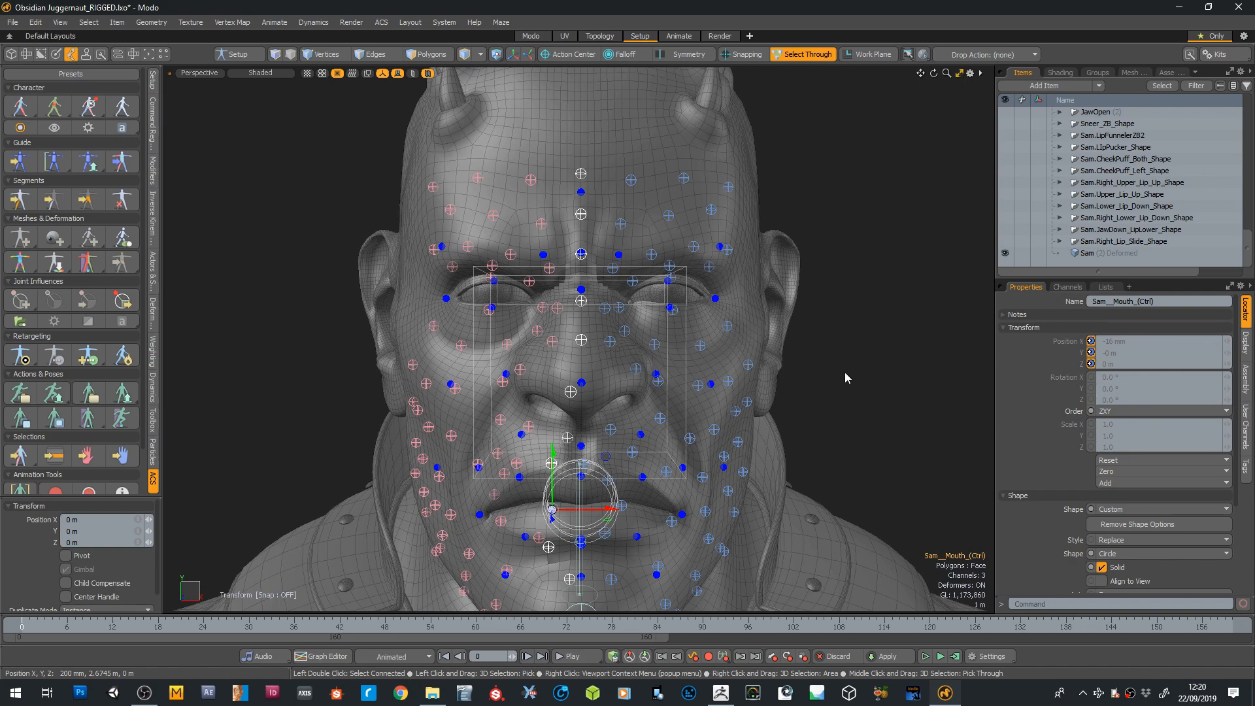
pyautogui.scroll(-4, 845, 371)
# Show Sam.Right_Lip_Slide_Shape again and set its Position X to 250 mm, placing it beside the deformed Sam mesh
pyautogui.click(1103, 254)
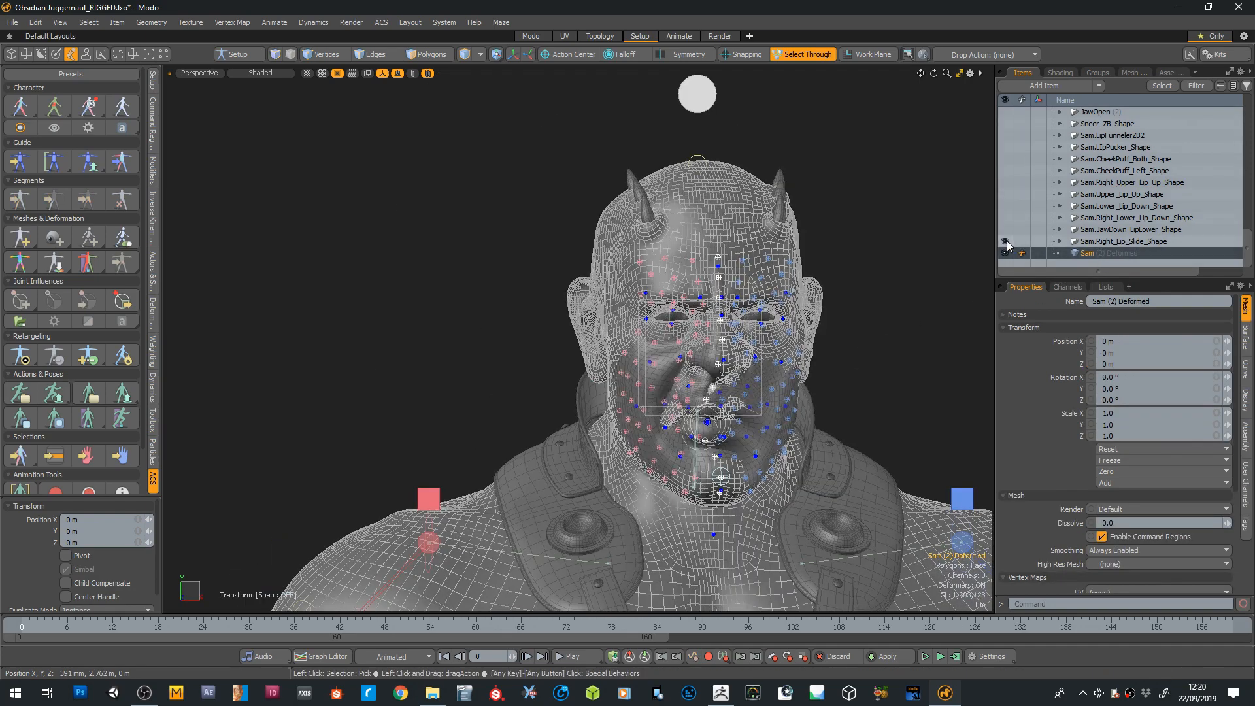
pyautogui.click(1097, 241)
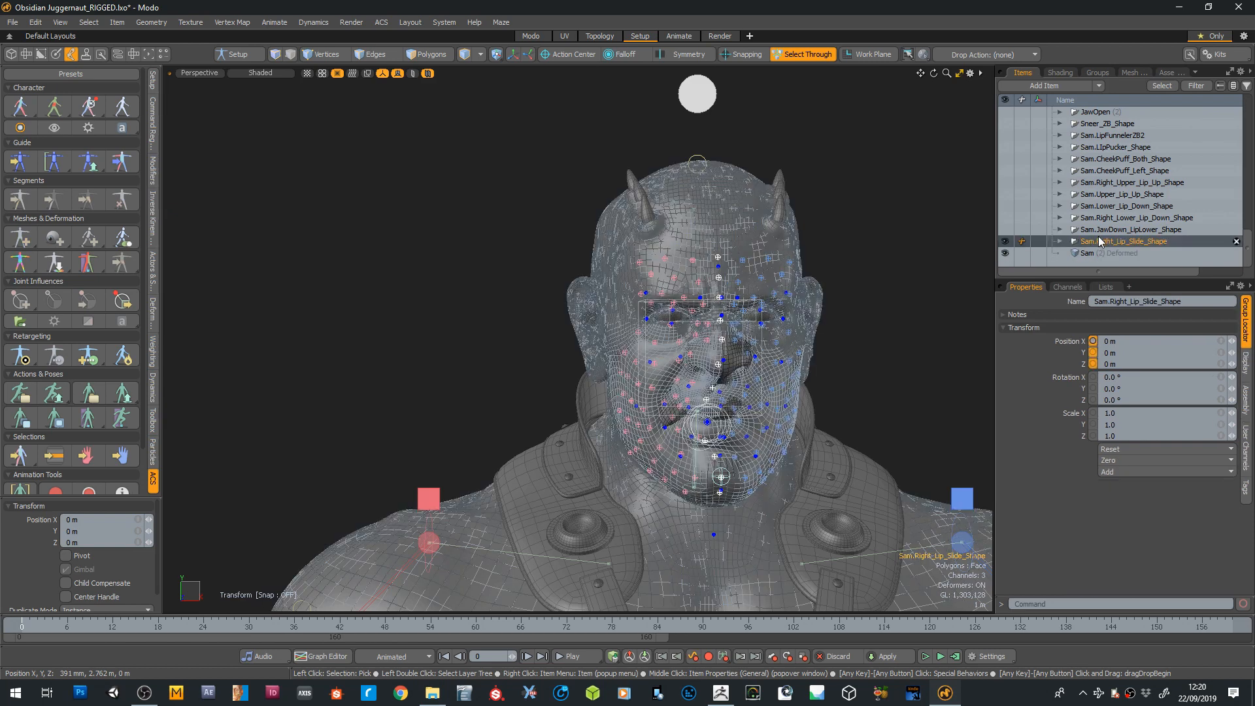
pyautogui.click(1125, 343)
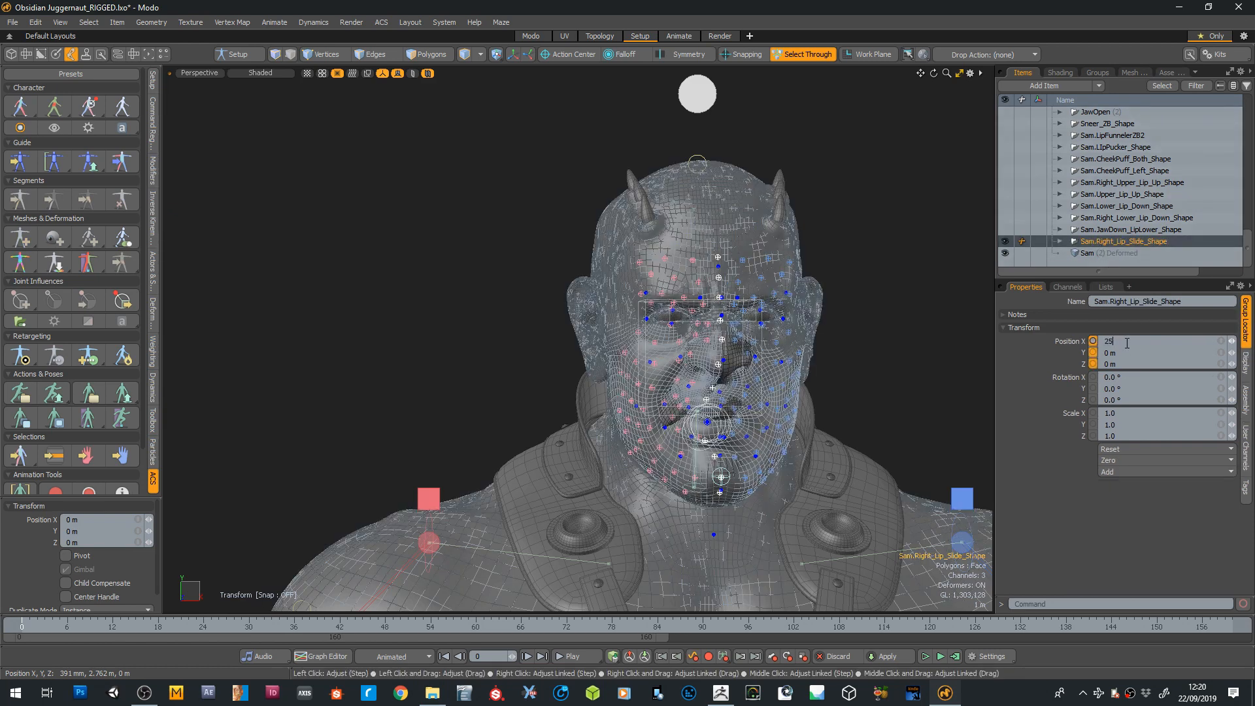
pyautogui.press('Return')
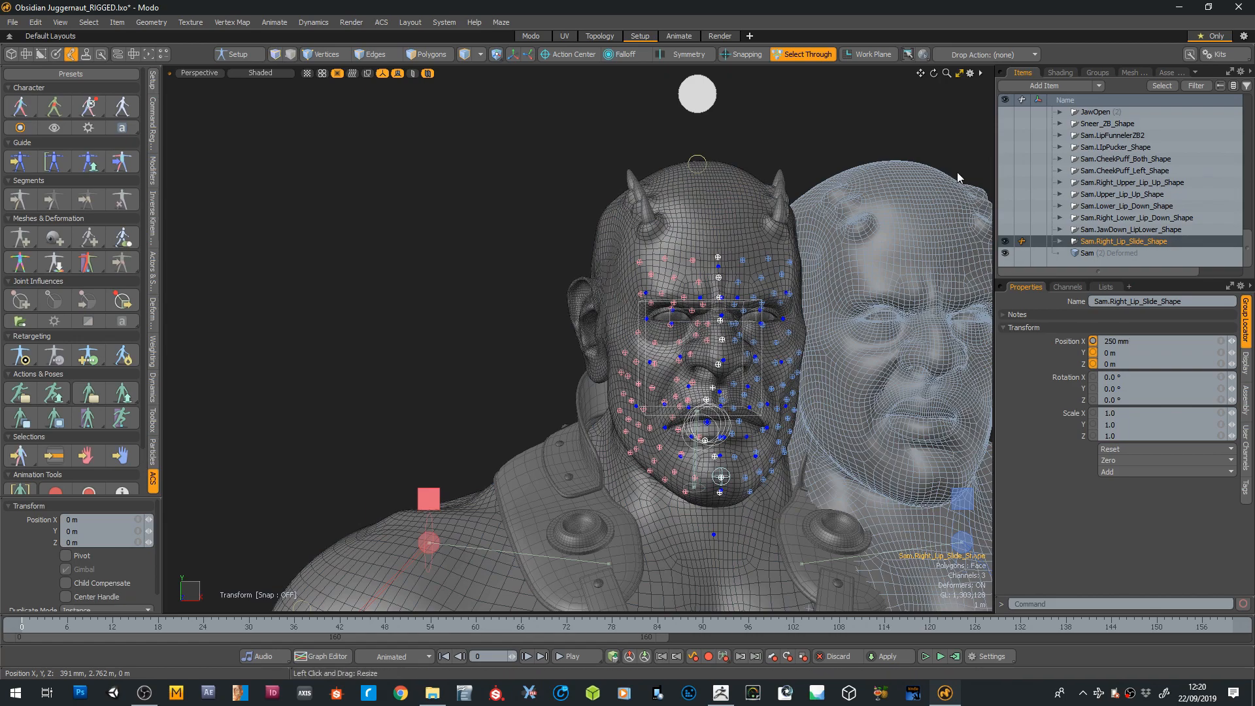
pyautogui.moveTo(920, 73); pyautogui.dragTo(861, 83)
pyautogui.scroll(3, 810, 227)
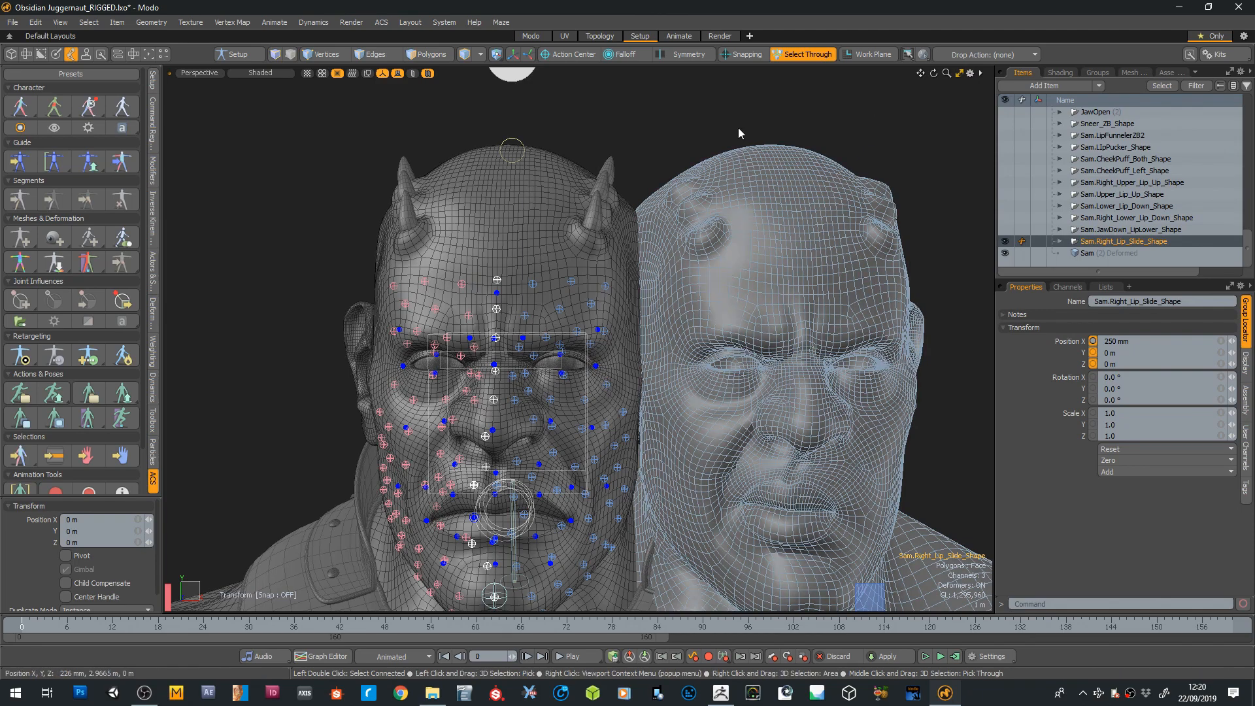
# Select both the sculpted lip slide mesh and the deformed Sam mesh, and switch to polygon selection
pyautogui.click(755, 199)
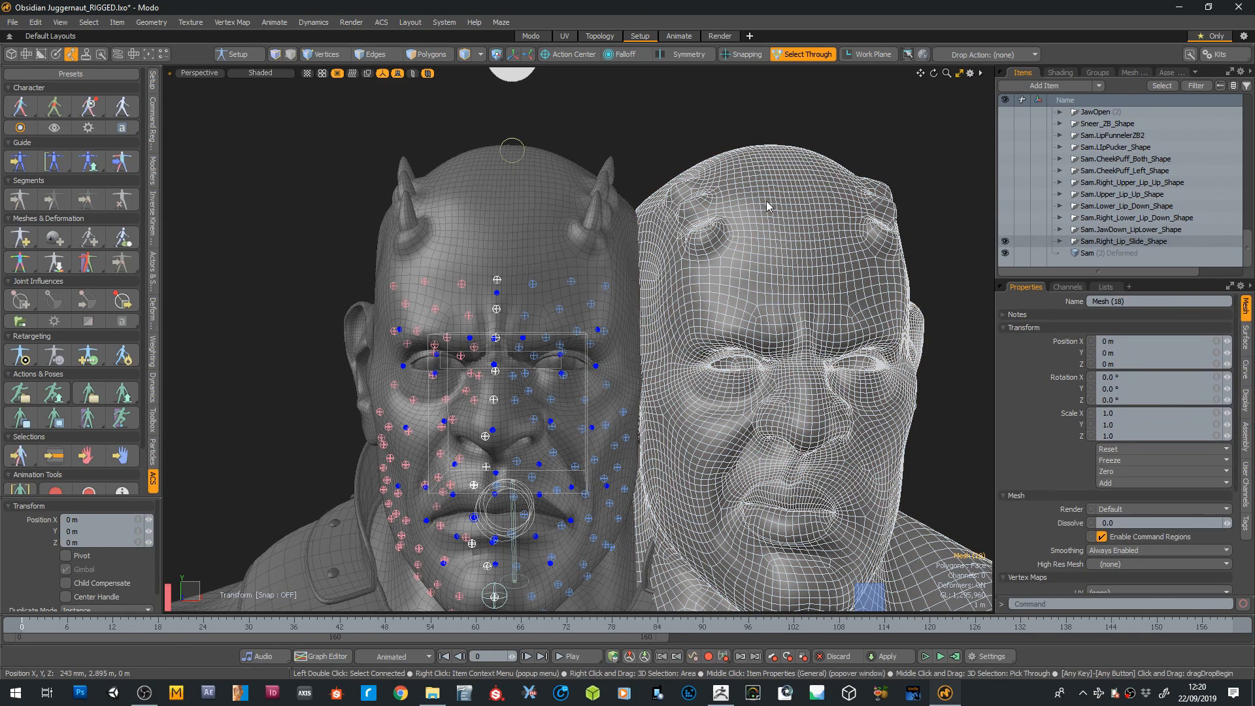
pyautogui.keyDown('shift'); pyautogui.click(535, 214); pyautogui.keyUp('shift')
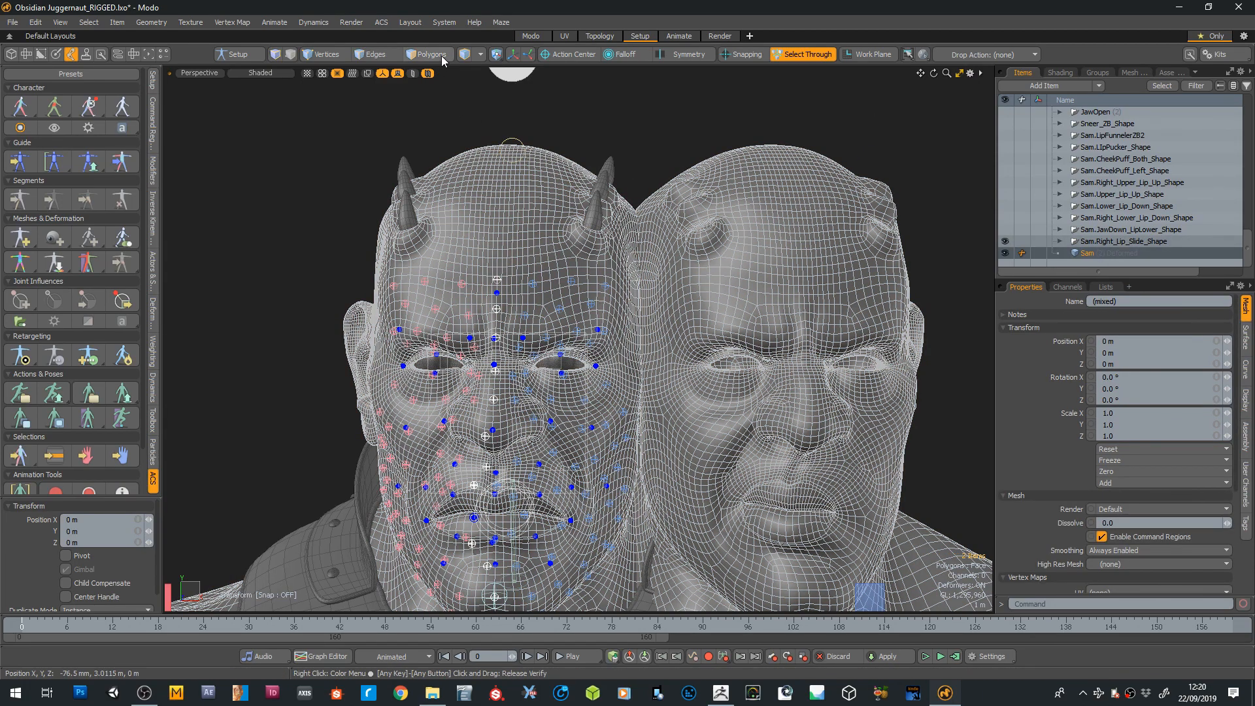
pyautogui.press('3')
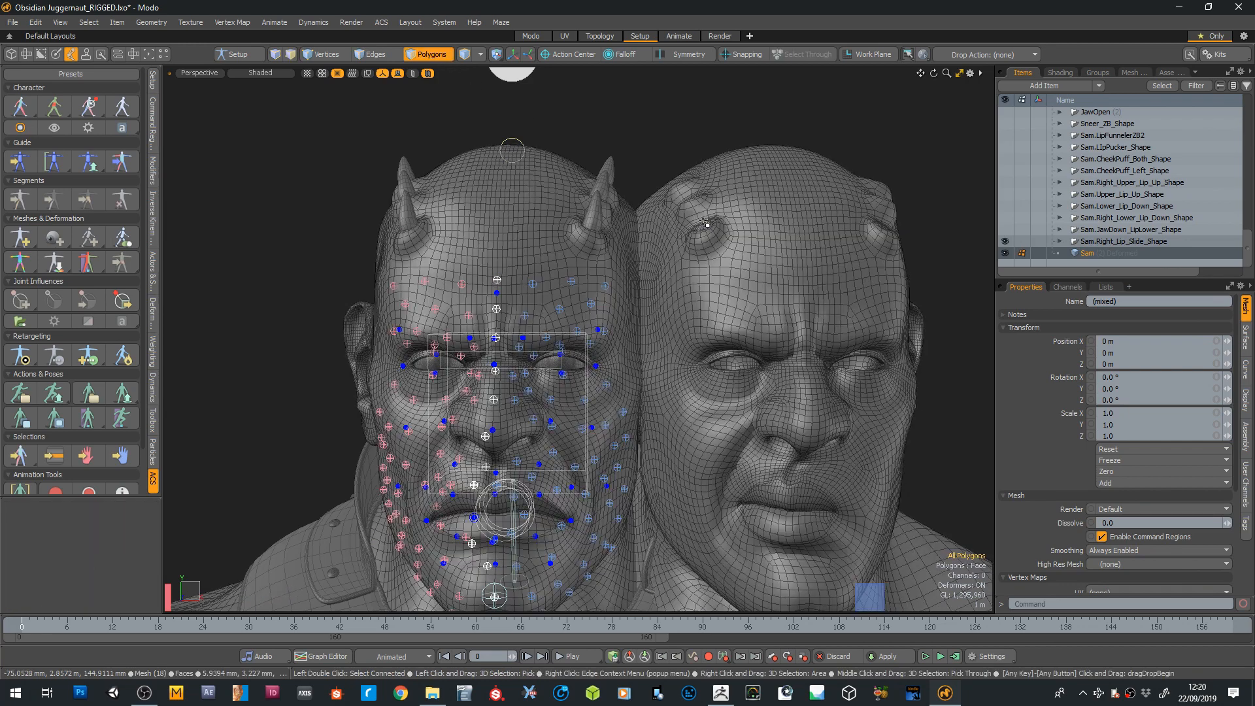
# Select the same two adjacent polygons above the eyebrow on the sculpted mesh and on the deformed Sam mesh
pyautogui.scroll(5, 850, 314)
pyautogui.click(854, 326)
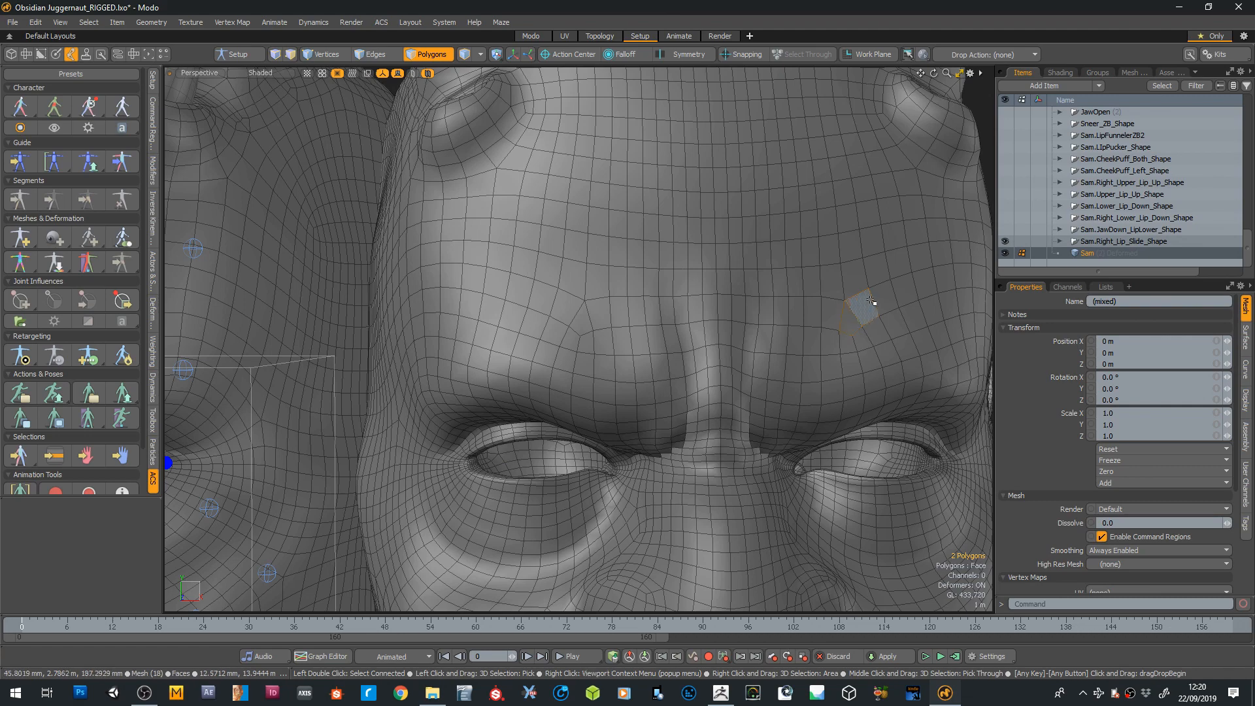
pyautogui.scroll(-5, 870, 301)
pyautogui.scroll(5, 420, 314)
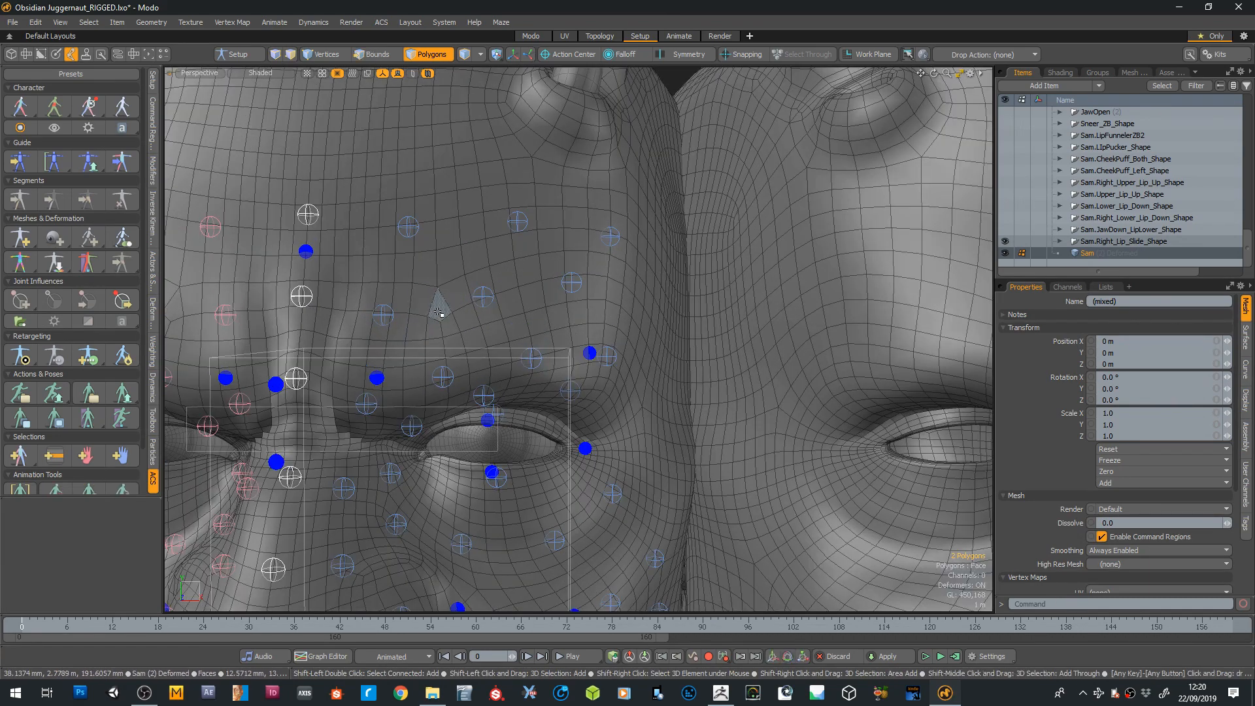
pyautogui.keyDown('shift'); pyautogui.click(457, 288); pyautogui.keyUp('shift')
pyautogui.scroll(-5, 459, 282)
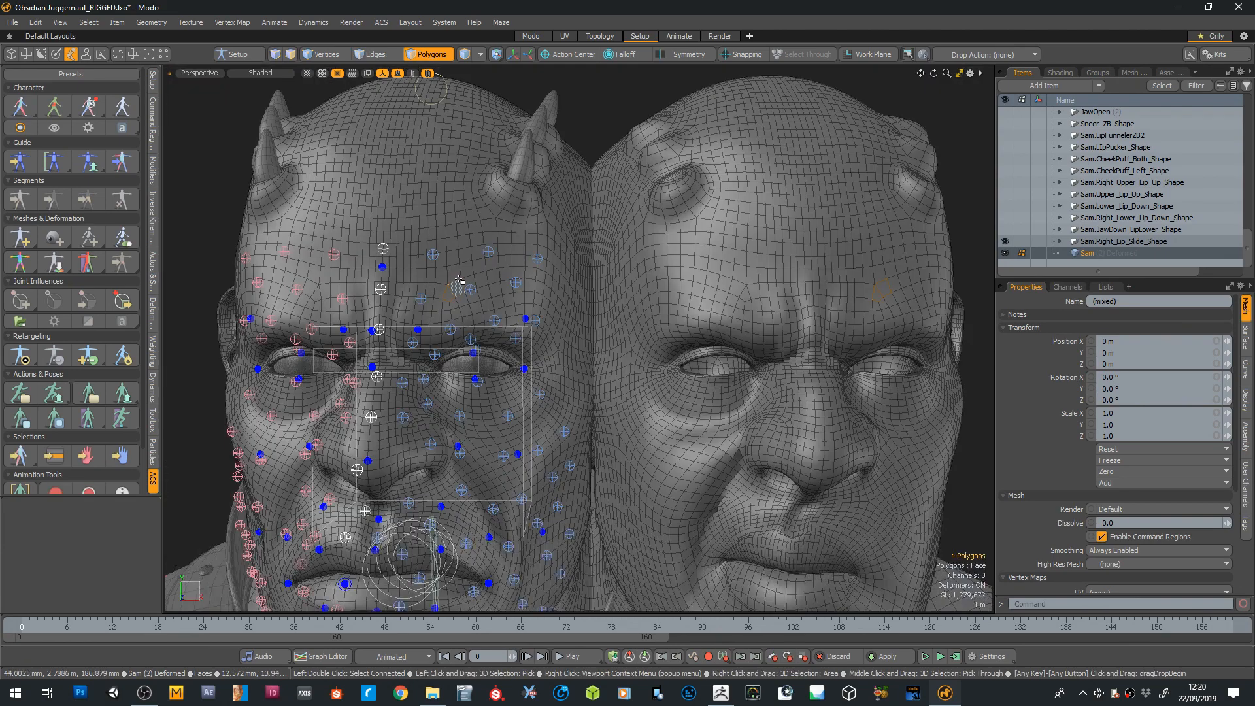
pyautogui.scroll(-2, 460, 281)
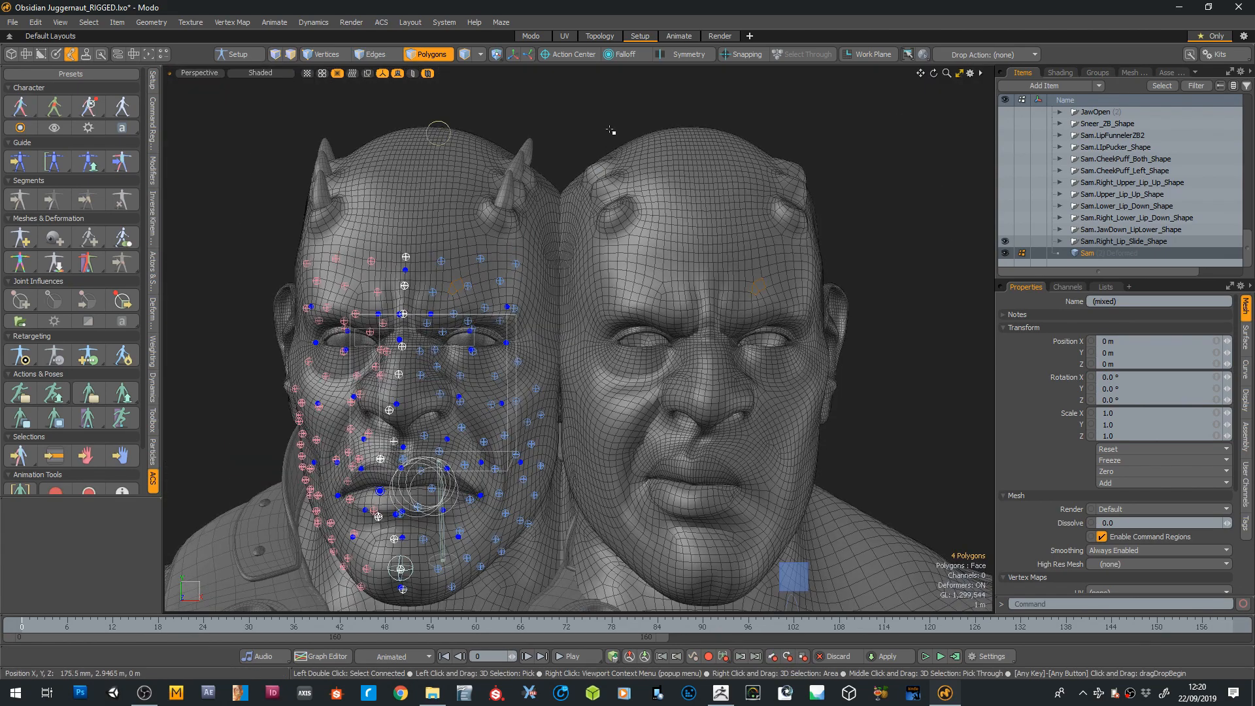
# Locate the Topological Morph Creation command among the vertex map commands without running it
pyautogui.click(244, 23)
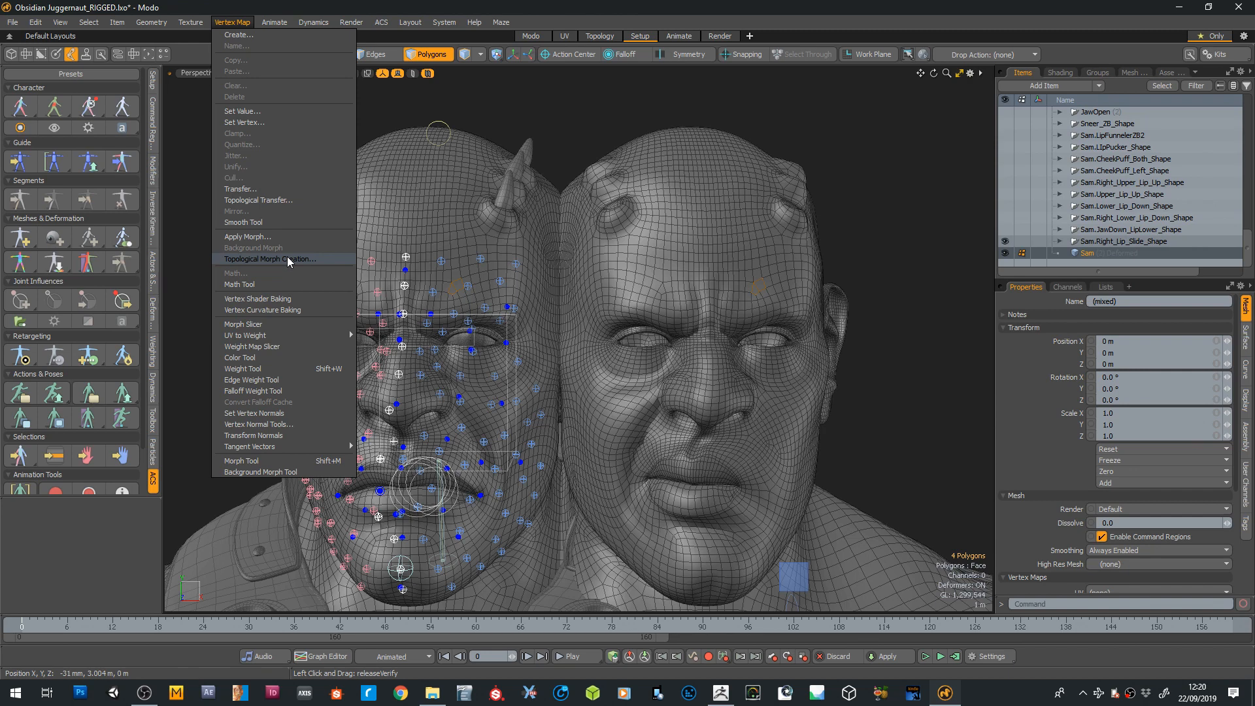
pyautogui.click(475, 10)
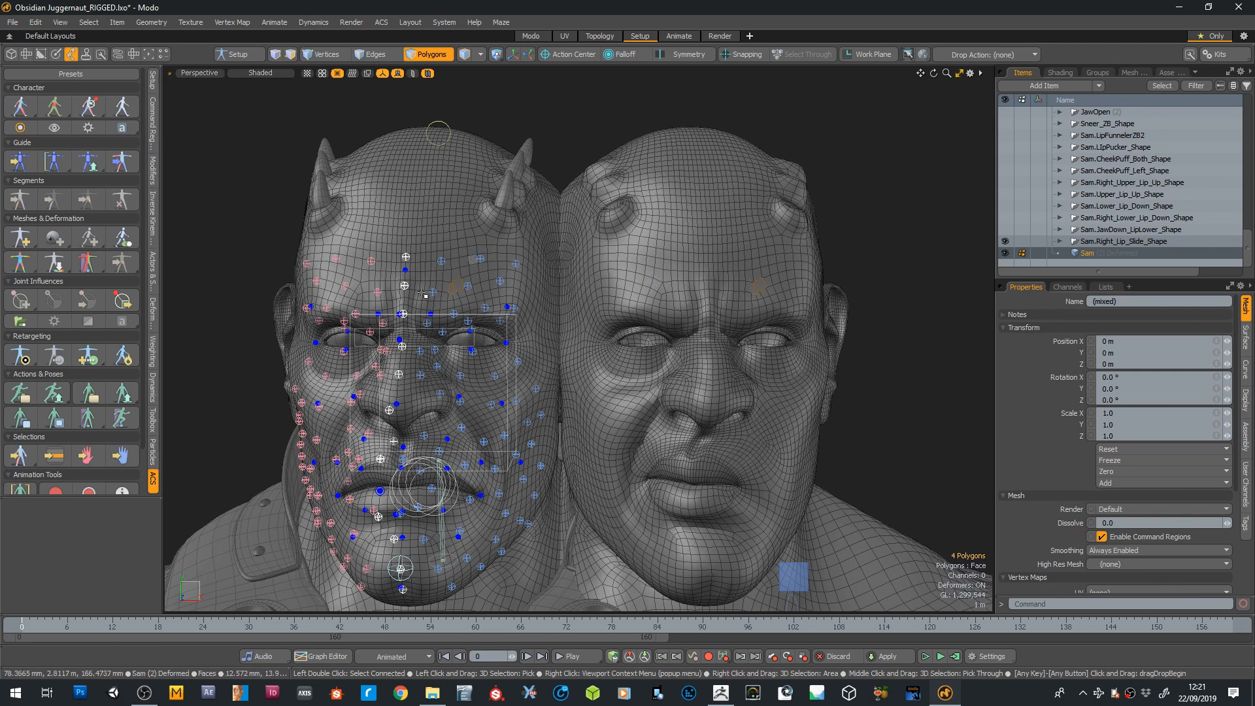
pyautogui.scroll(3, 427, 211)
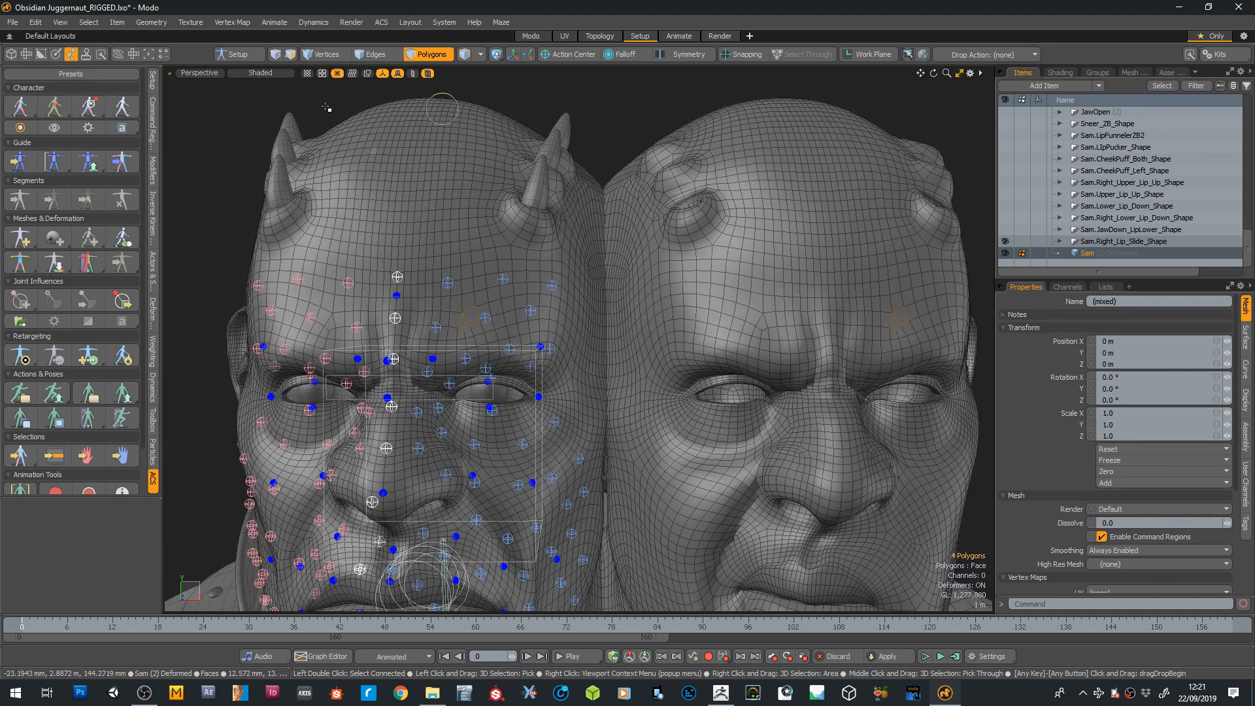
# Create a topological morph named Test from the selected polygons on the sculpted lip slide mesh and the Sam mesh
pyautogui.click(233, 22)
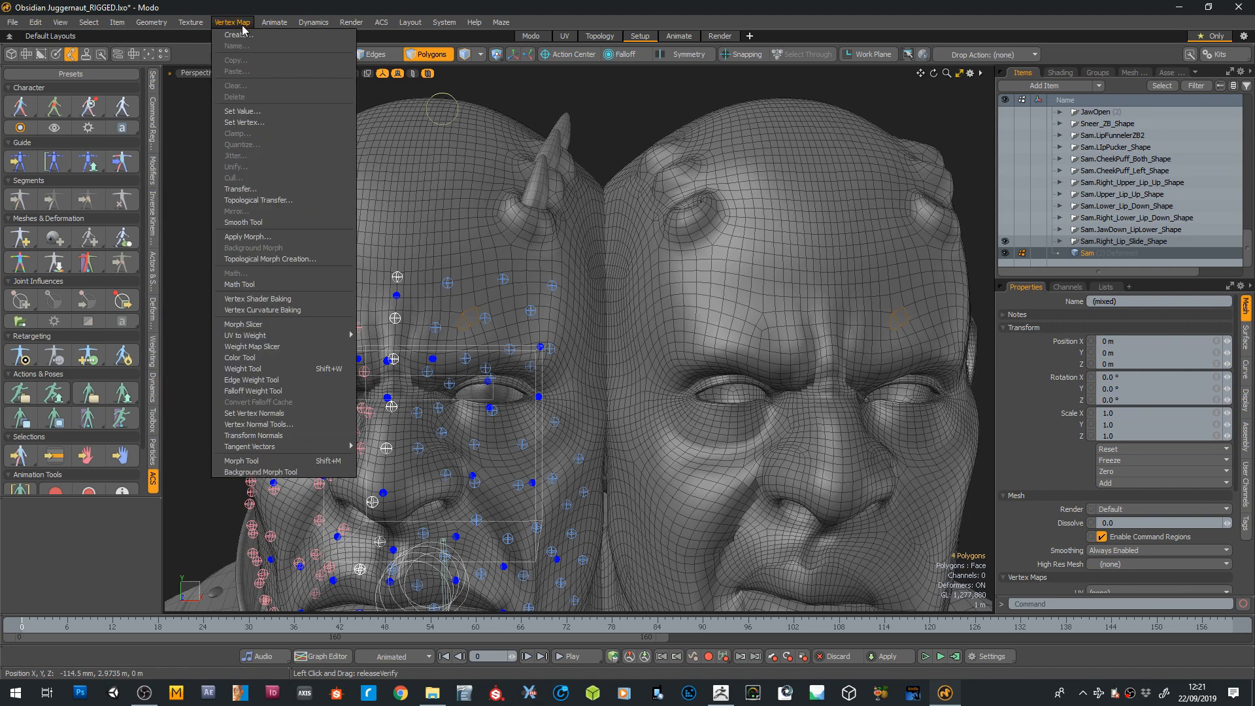
pyautogui.click(278, 259)
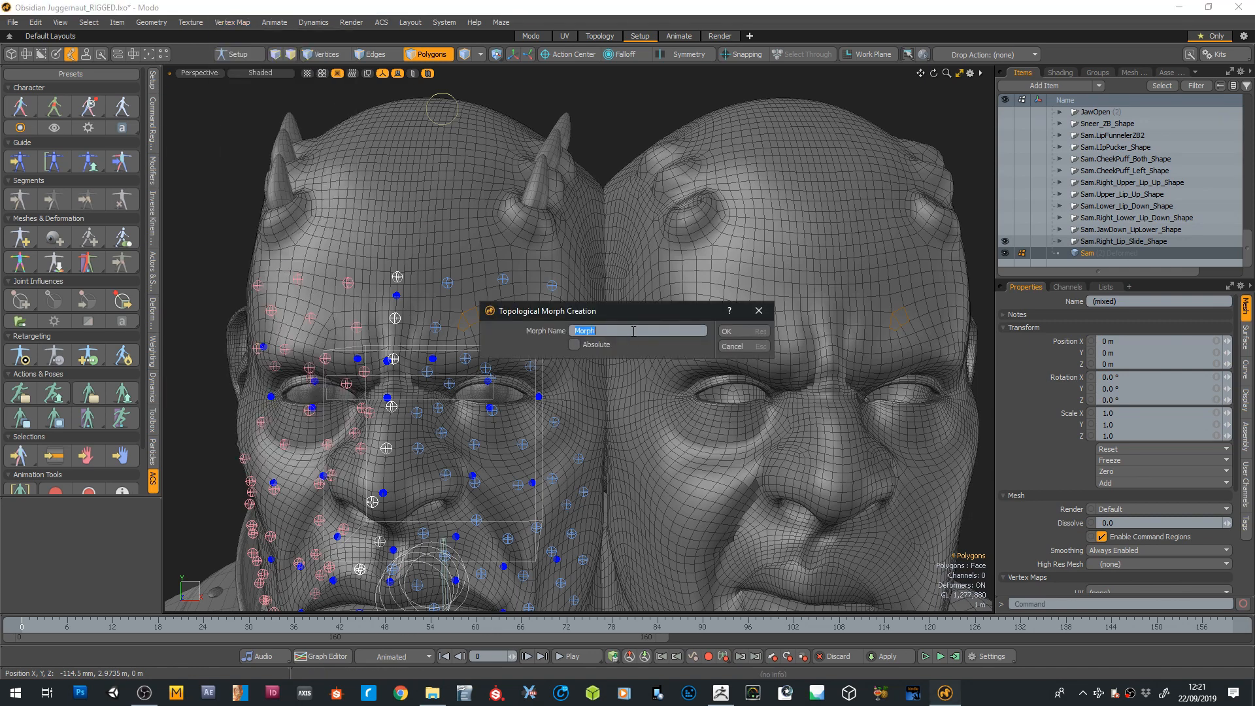
pyautogui.press('Return')
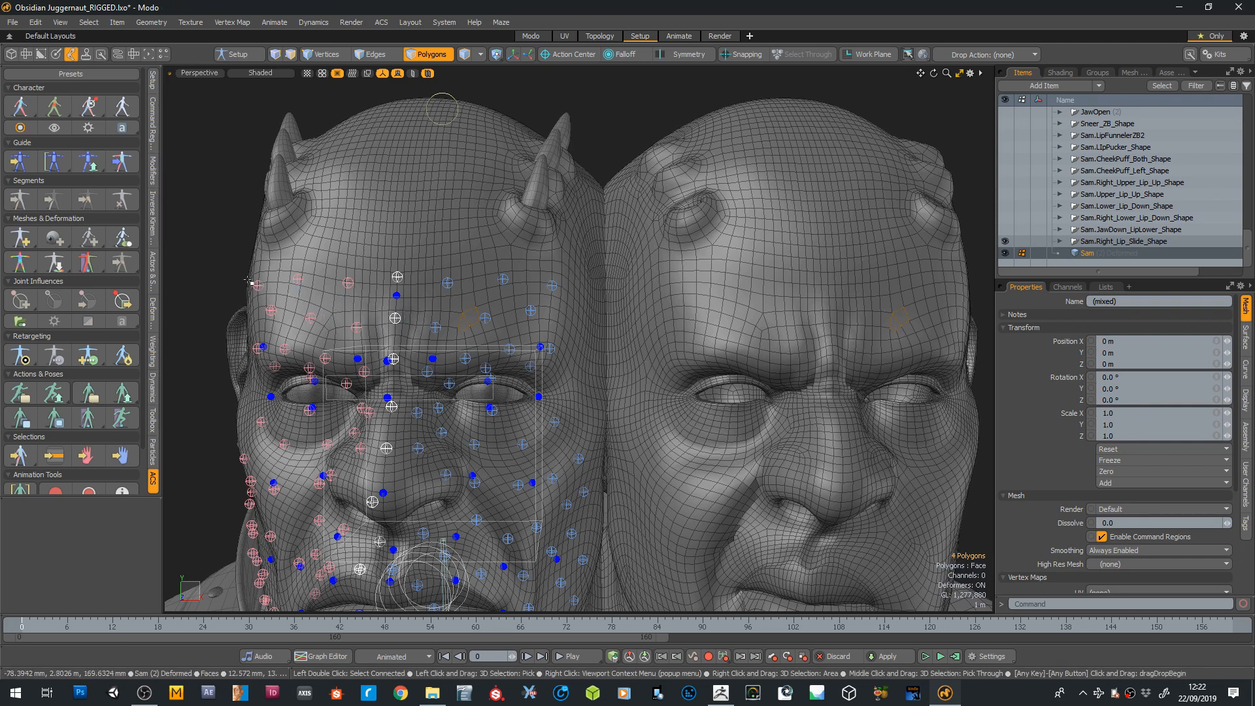
# Clear the polygon selection, return to item selection and hide Sam.Right_Lip_Slide_Shape
pyautogui.click(215, 254)
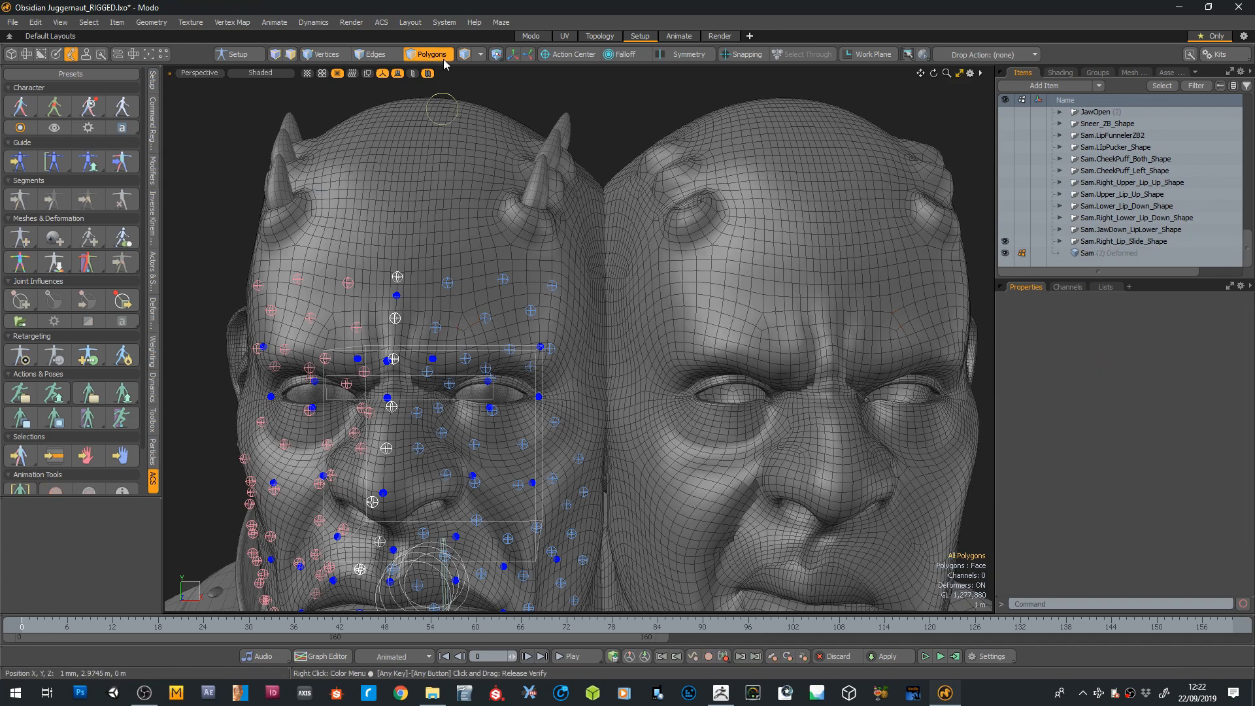
pyautogui.press('5')
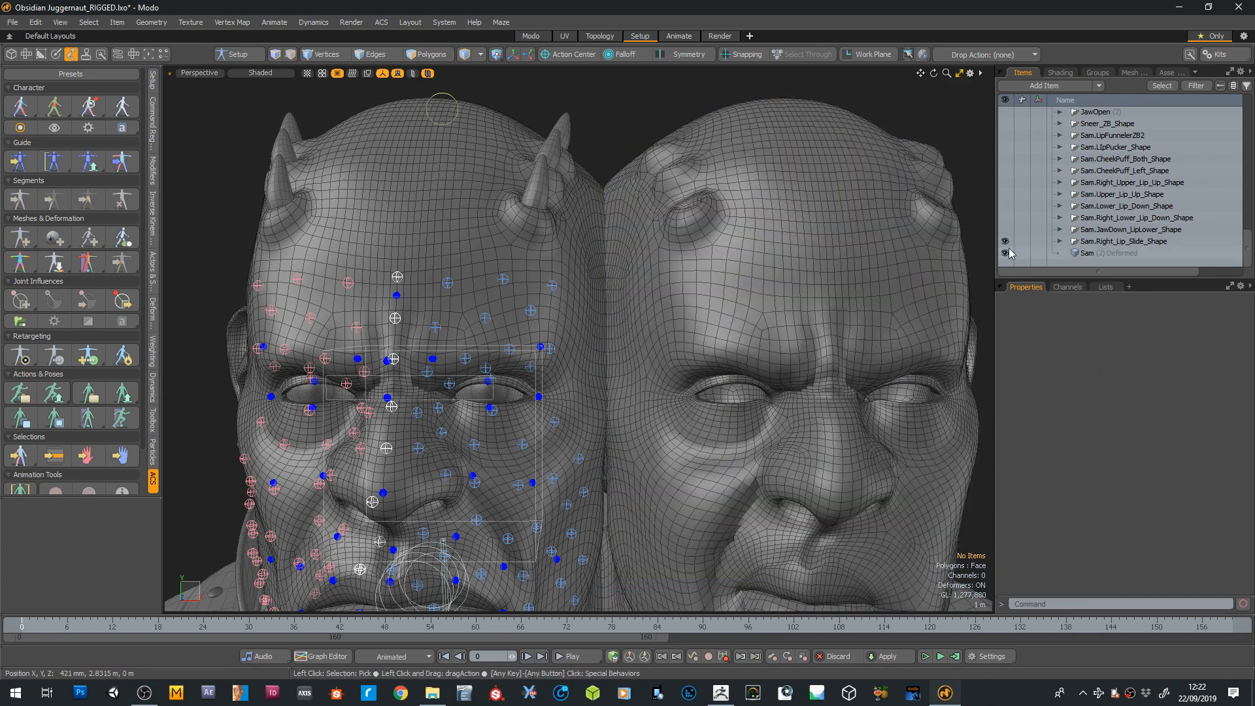
pyautogui.click(1004, 241)
pyautogui.press('a')
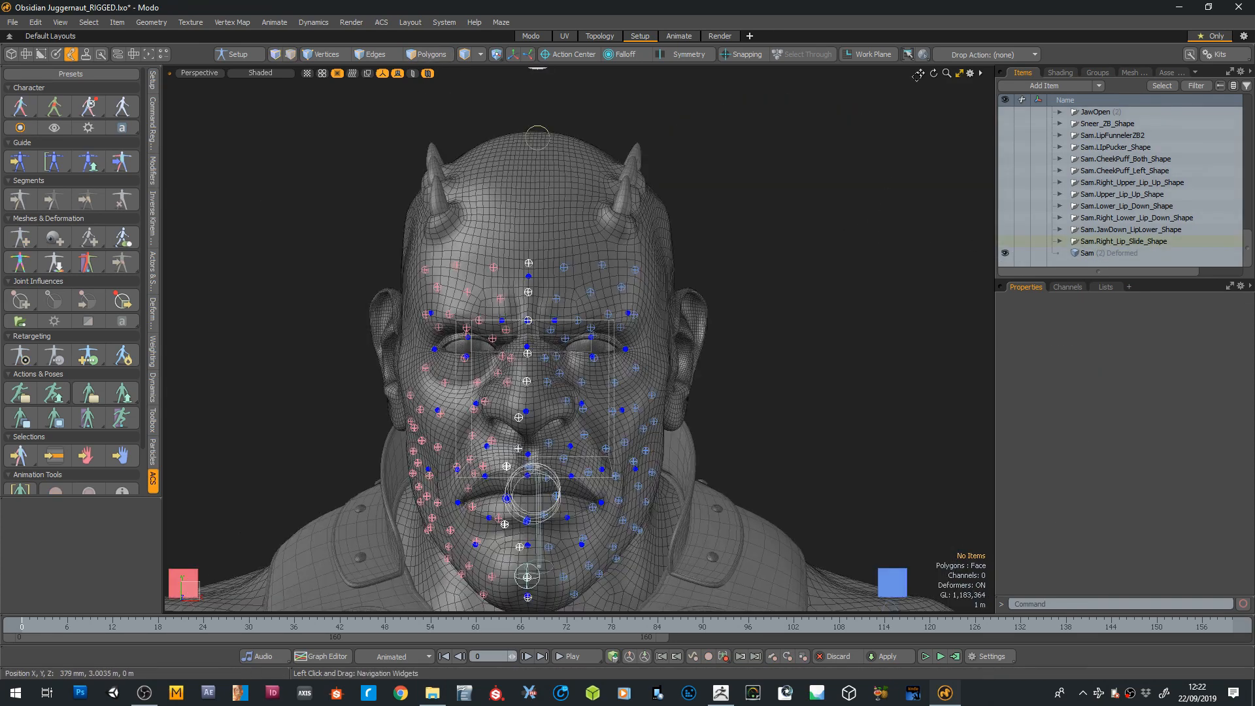
# Select the deformed Sam head mesh and activate its Test relative morph map
pyautogui.moveTo(917, 73); pyautogui.dragTo(961, 4)
pyautogui.click(668, 154)
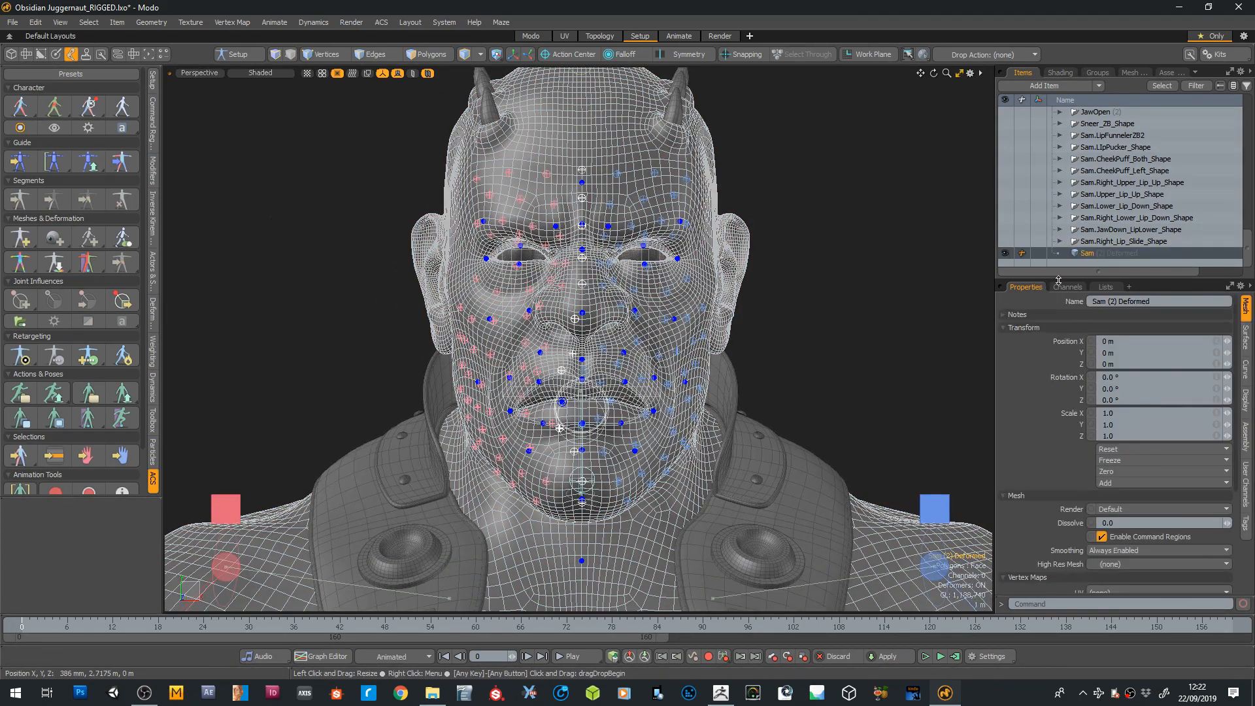
pyautogui.click(1106, 287)
pyautogui.click(1030, 363)
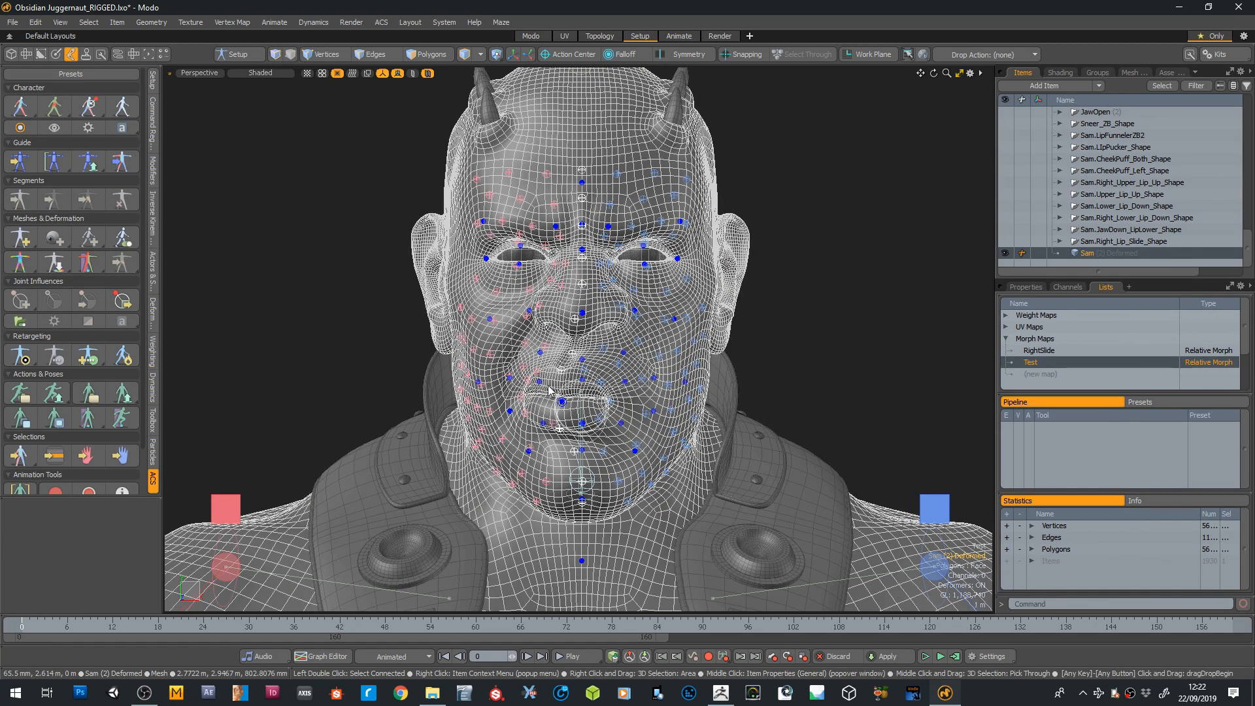
# Deselect the mesh and hide the rig controls to view the Test morph on the bare face
pyautogui.click(836, 394)
pyautogui.scroll(3, 727, 372)
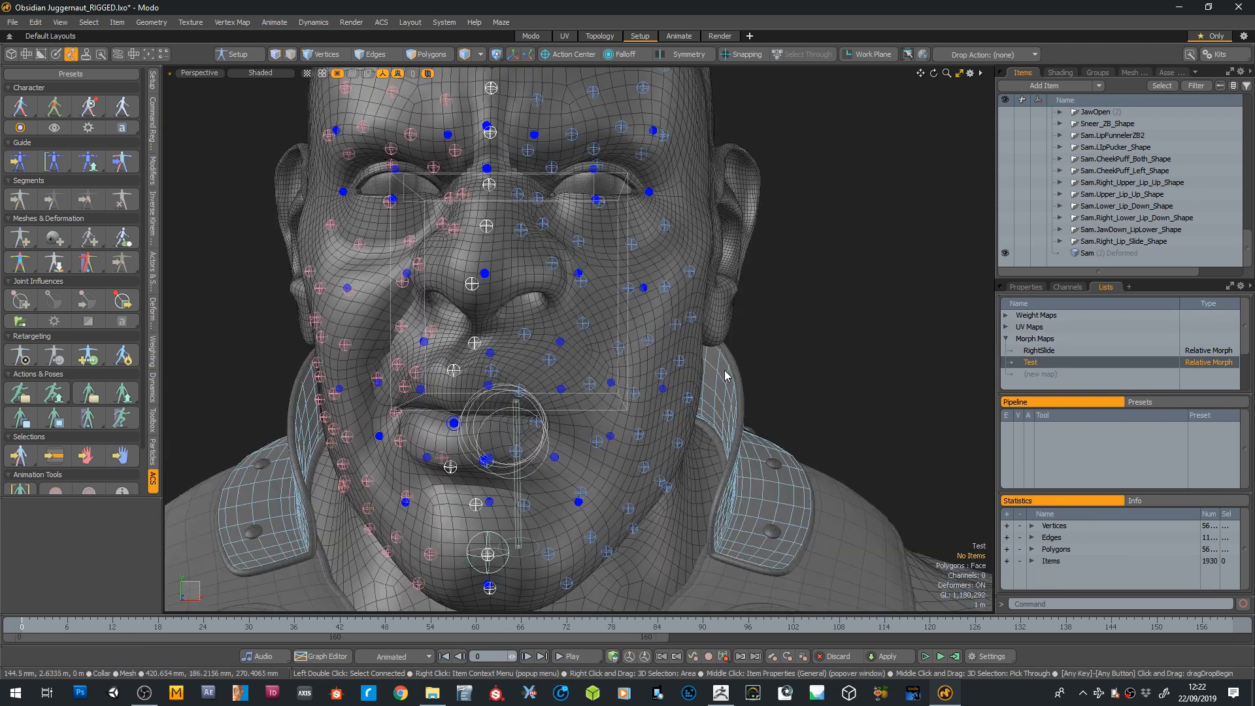
pyautogui.click(383, 74)
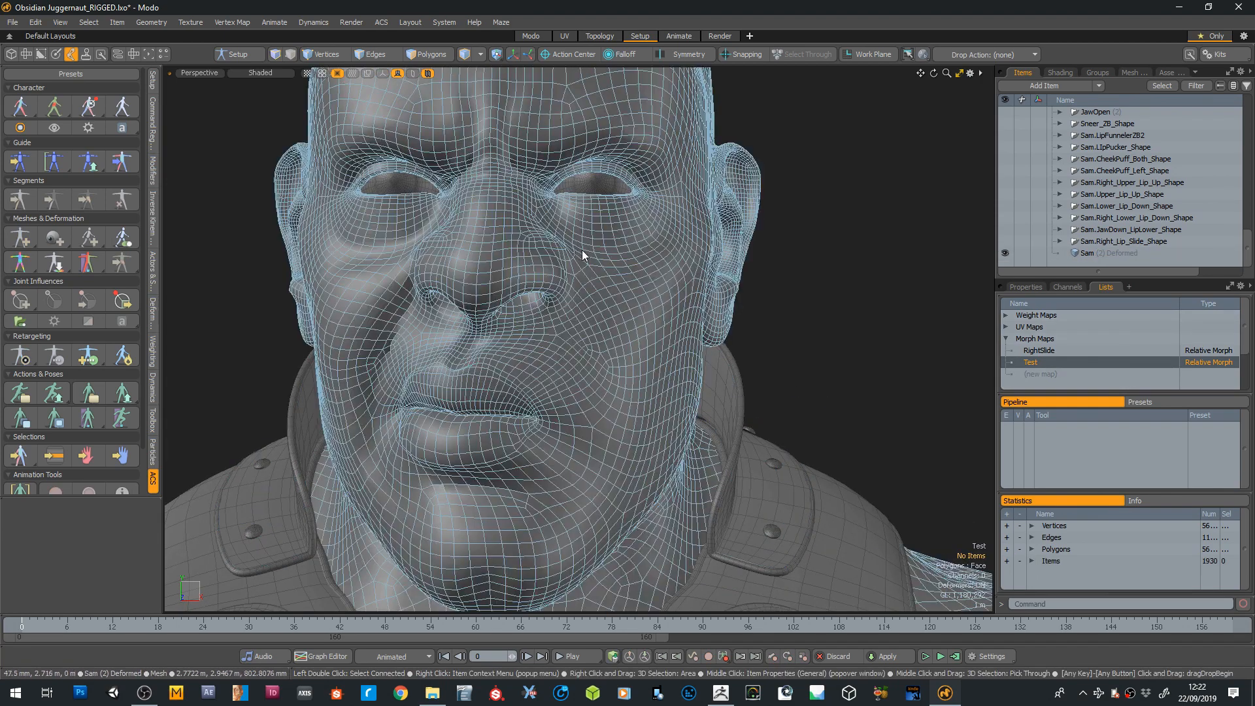
pyautogui.scroll(-3, 598, 257)
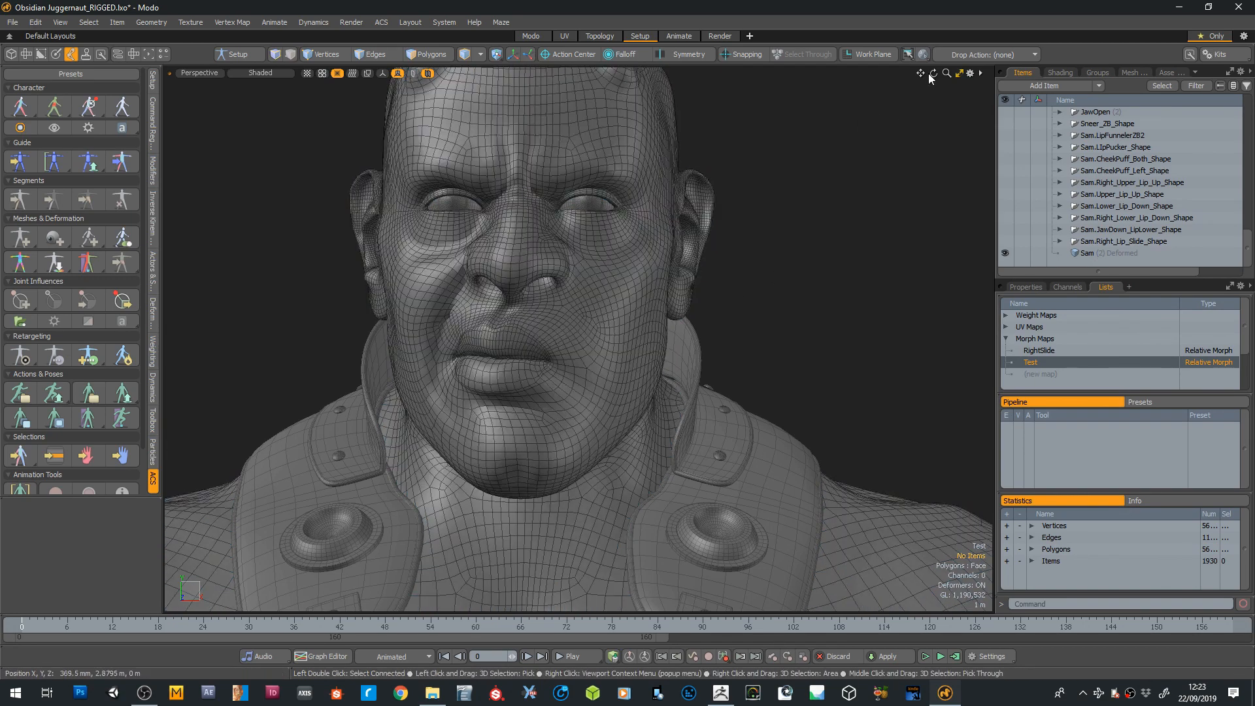
# Swap the deformed Sam mesh for the Sam mesh in the Bind_Meshes folder and show the rig controls again
pyautogui.moveTo(933, 74); pyautogui.dragTo(947, 74)
pyautogui.click(1005, 254)
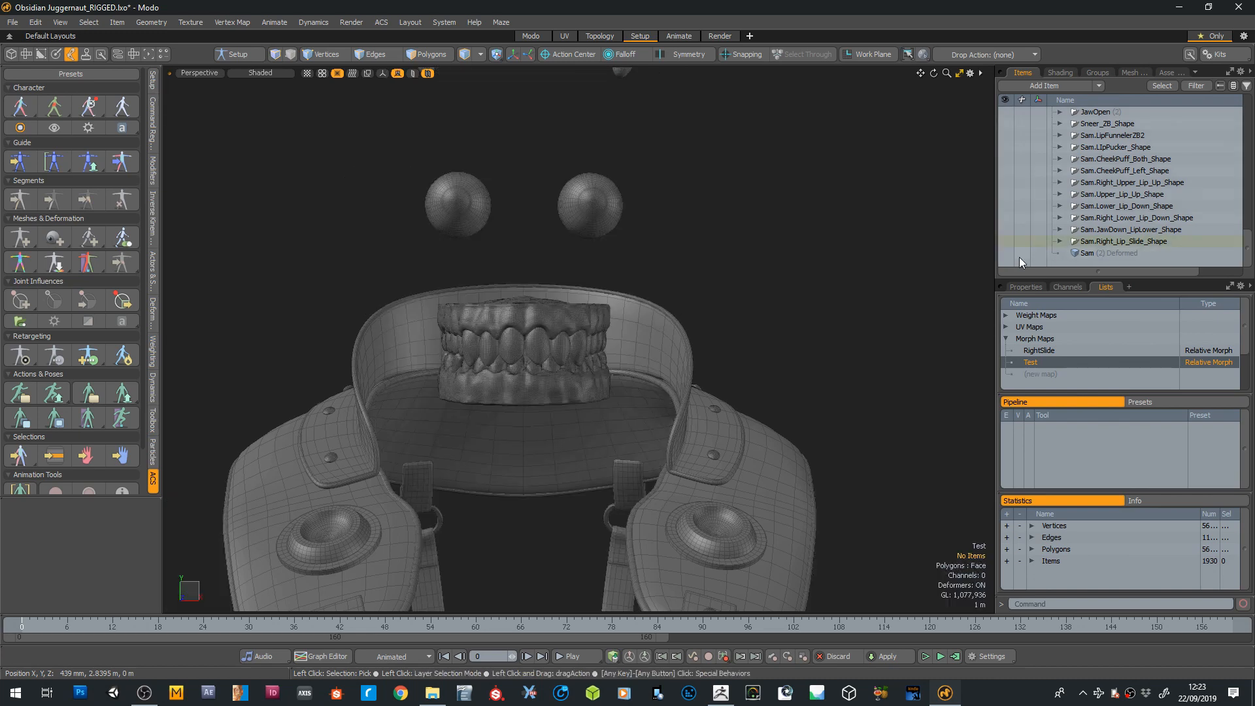
pyautogui.scroll(10, 1019, 257)
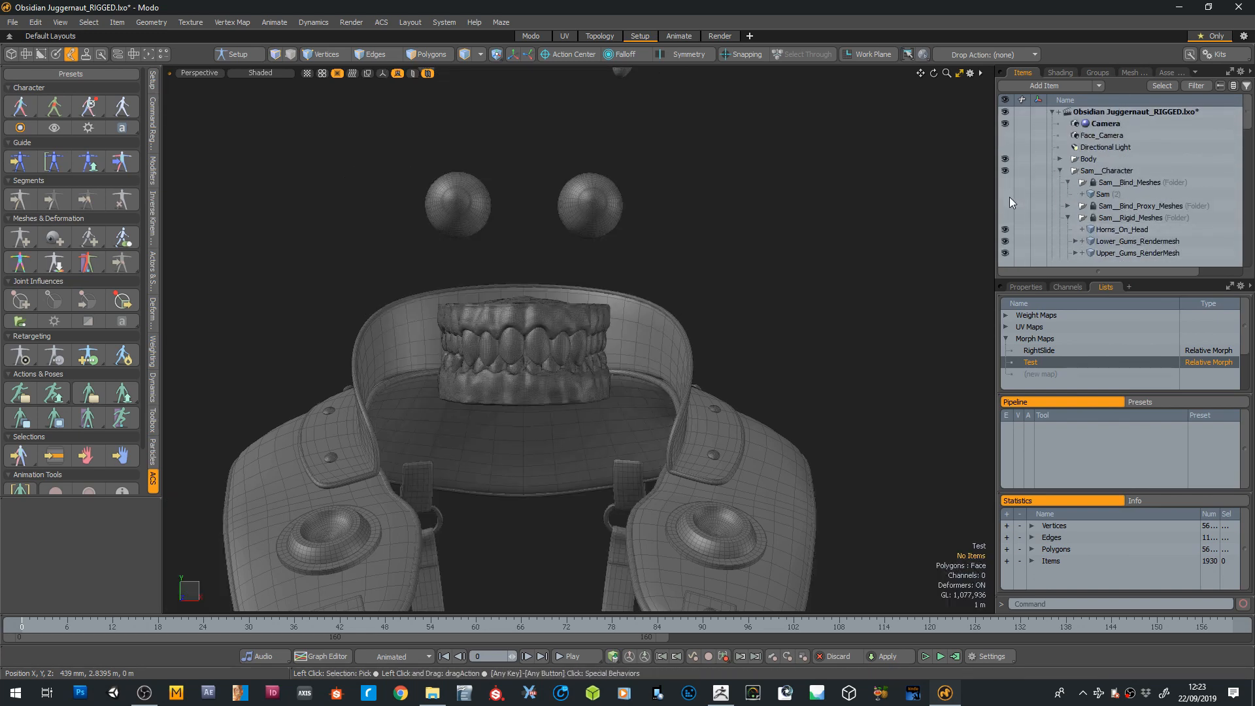
pyautogui.click(1005, 194)
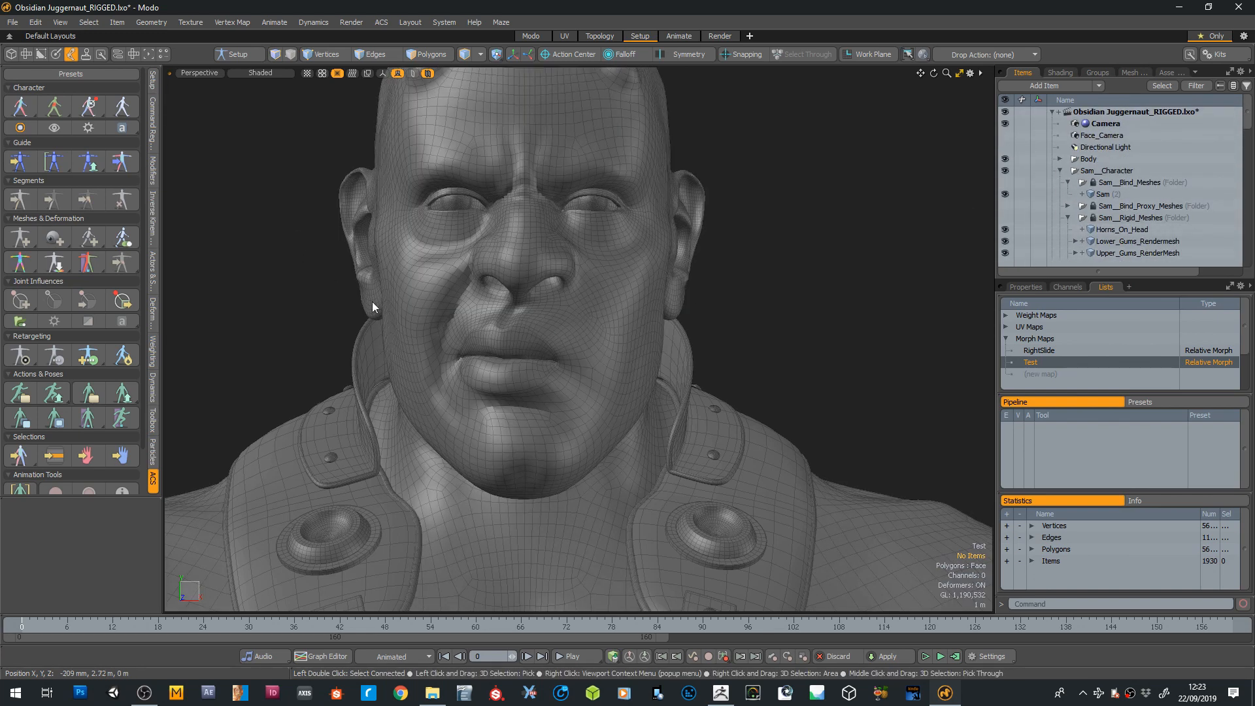
pyautogui.click(381, 73)
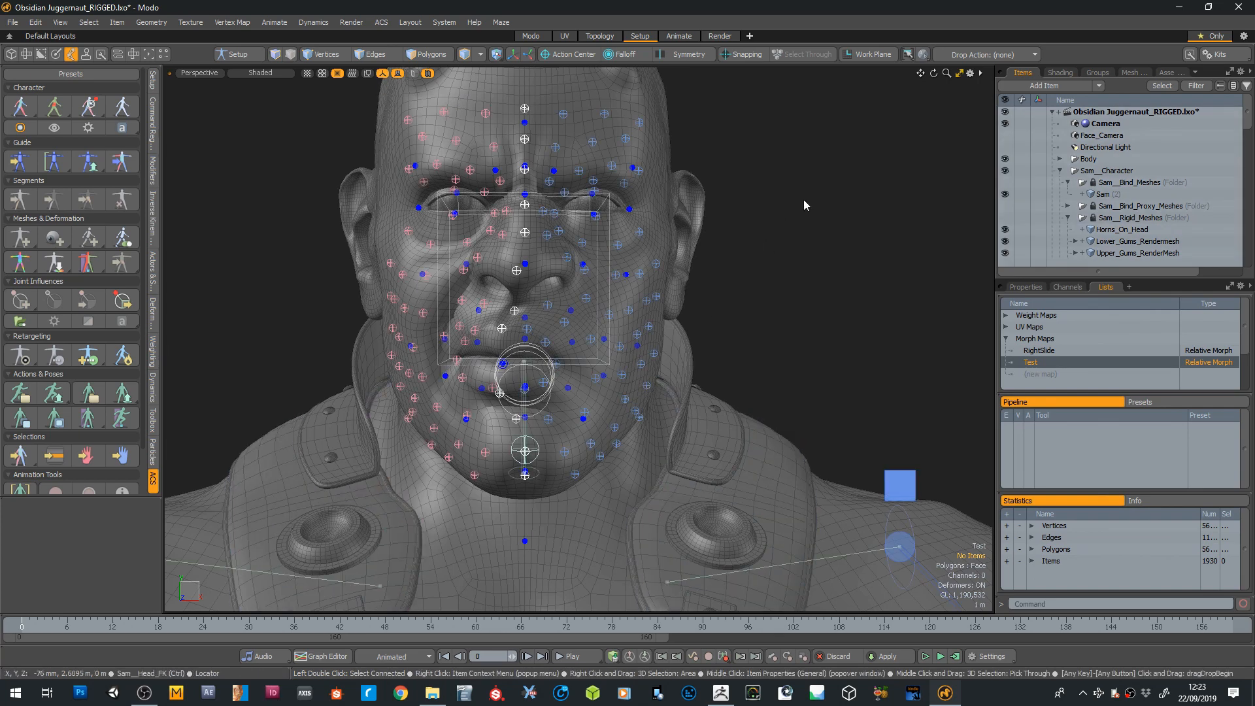
# Hide all meshes in the 3D viewport and inspect the facial rig controls on their own from several angles
pyautogui.moveTo(933, 73); pyautogui.dragTo(984, 100)
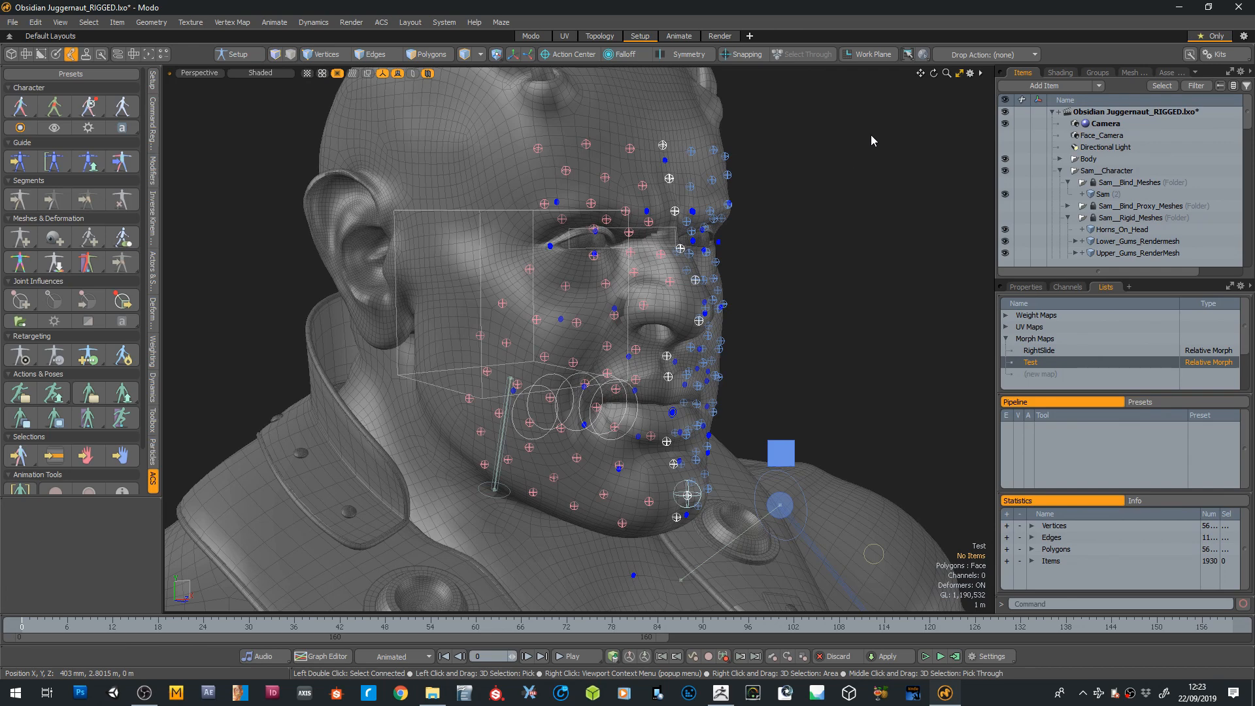
pyautogui.moveTo(933, 73)
pyautogui.mouseDown()
pyautogui.moveTo(882, 74)
pyautogui.moveTo(934, 73)
pyautogui.mouseUp()
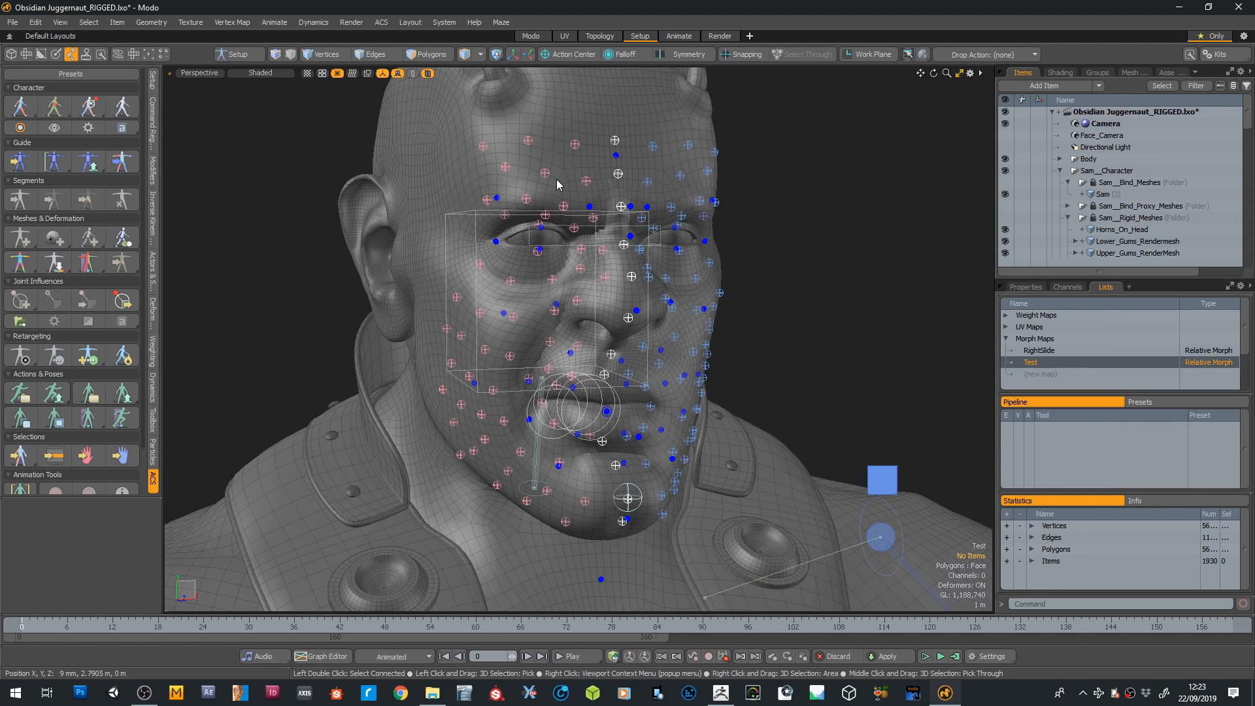
pyautogui.moveTo(934, 73); pyautogui.dragTo(974, 74)
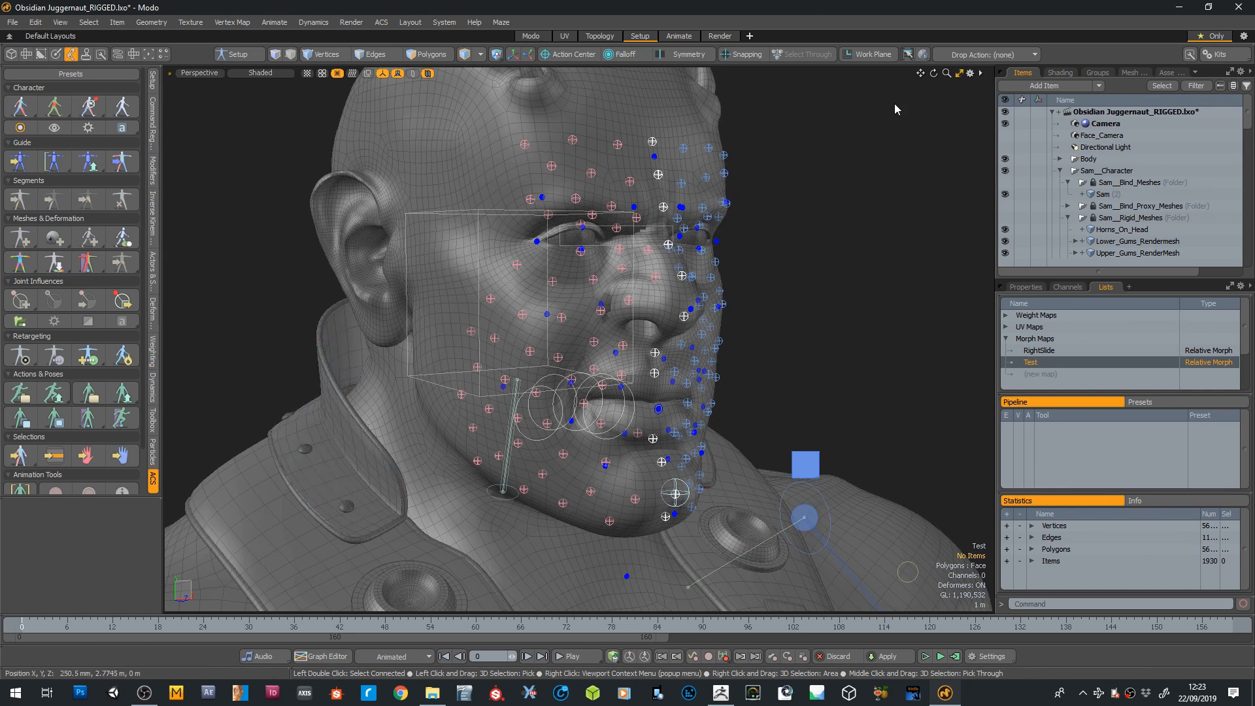
pyautogui.click(971, 74)
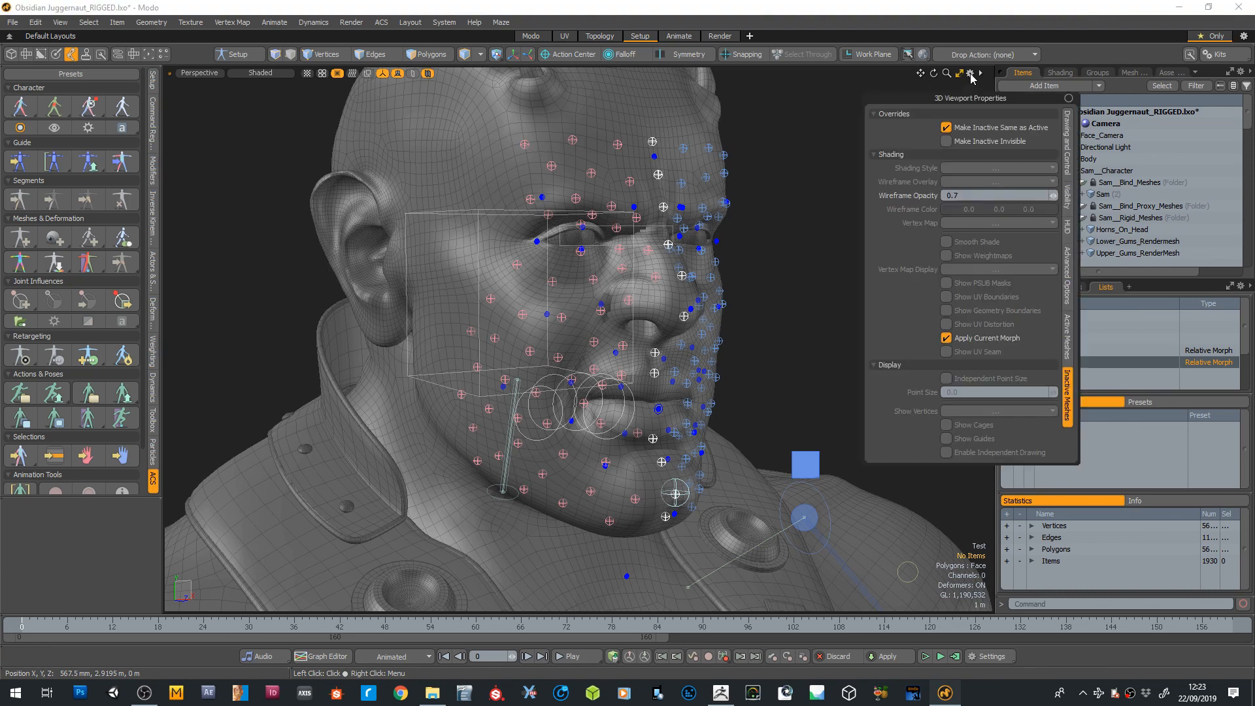
pyautogui.click(1068, 144)
pyautogui.click(1069, 198)
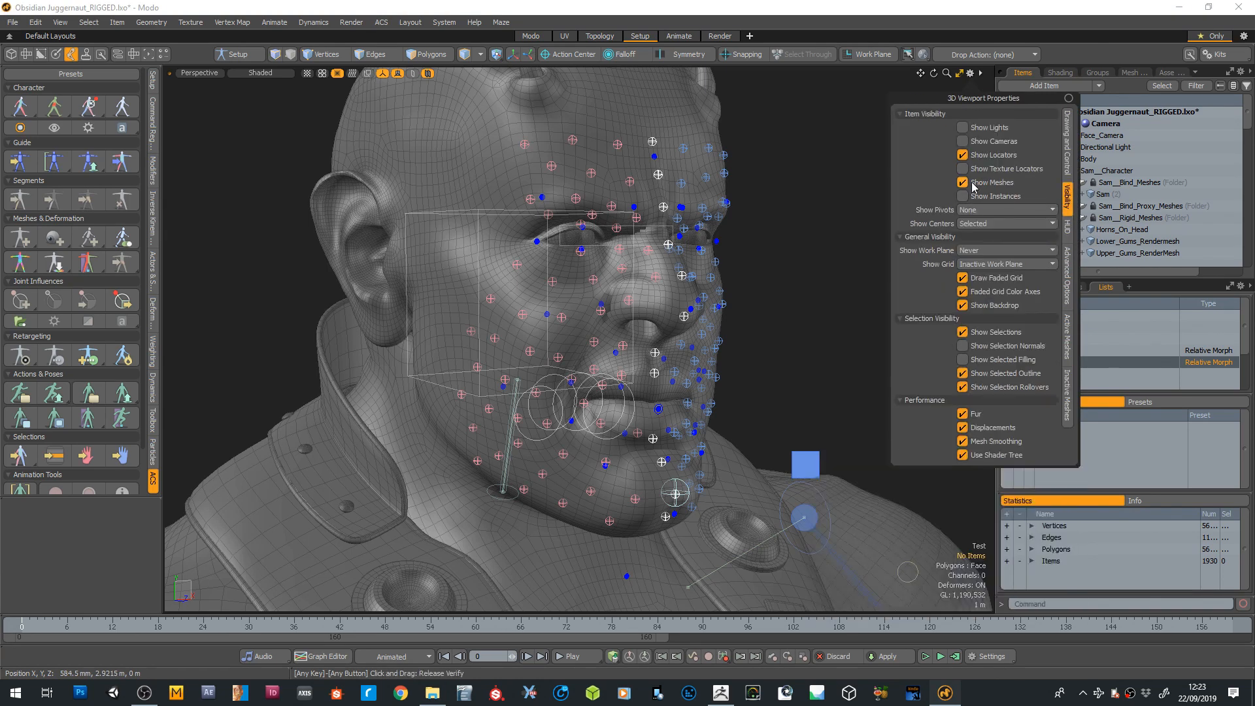
pyautogui.click(962, 183)
pyautogui.click(934, 74)
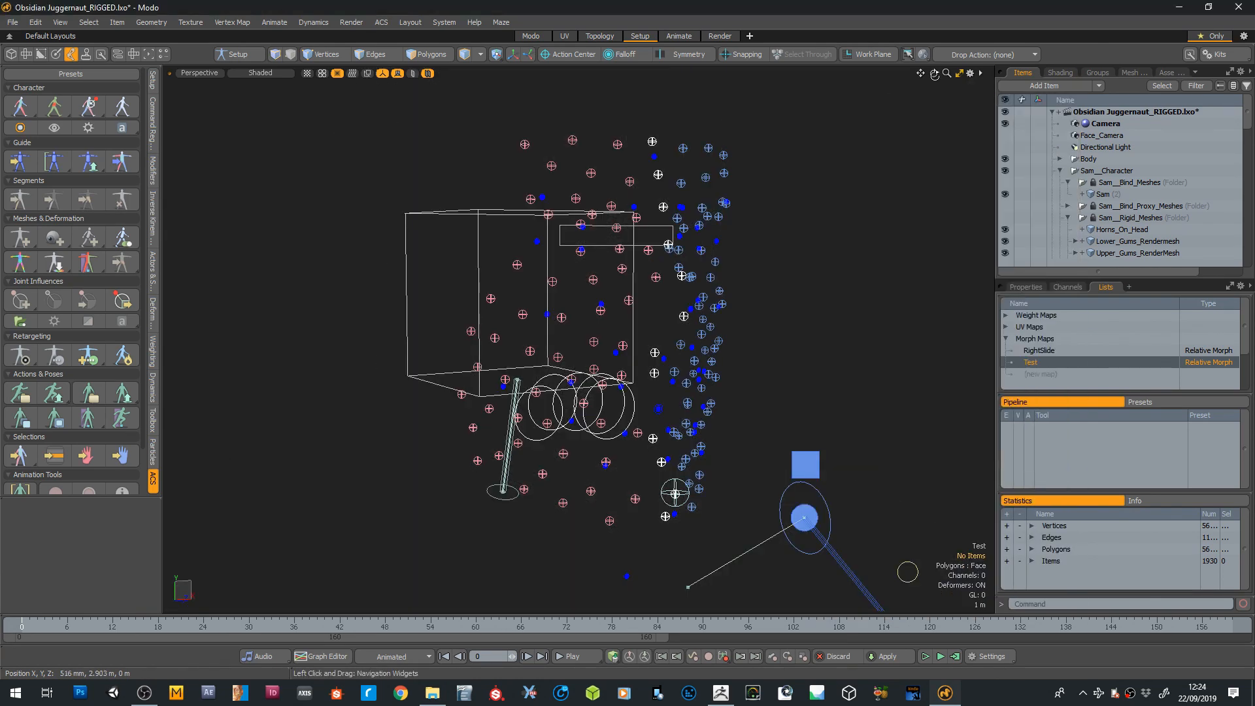
pyautogui.moveTo(934, 73)
pyautogui.mouseDown()
pyautogui.moveTo(918, 74)
pyautogui.moveTo(947, 70)
pyautogui.mouseUp()
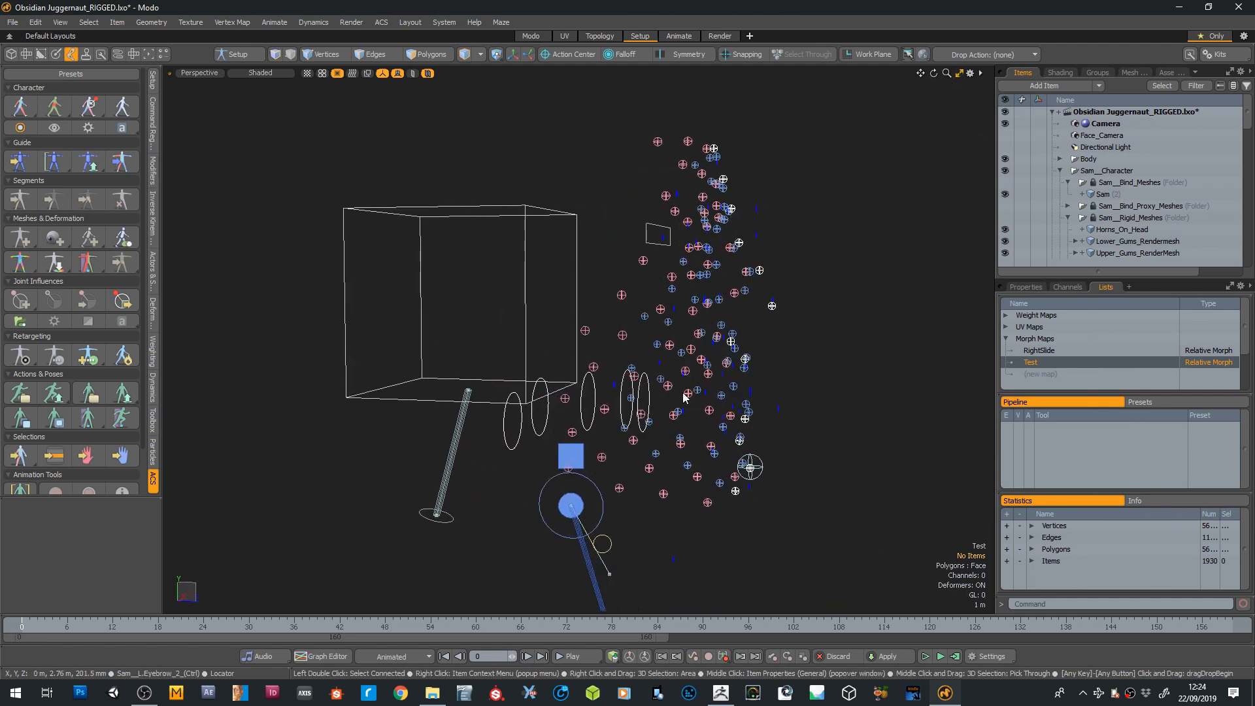
pyautogui.moveTo(934, 73); pyautogui.dragTo(918, 73)
# Show meshes in the viewport again and examine the controls against the Test morph from both sides of the face
pyautogui.click(970, 73)
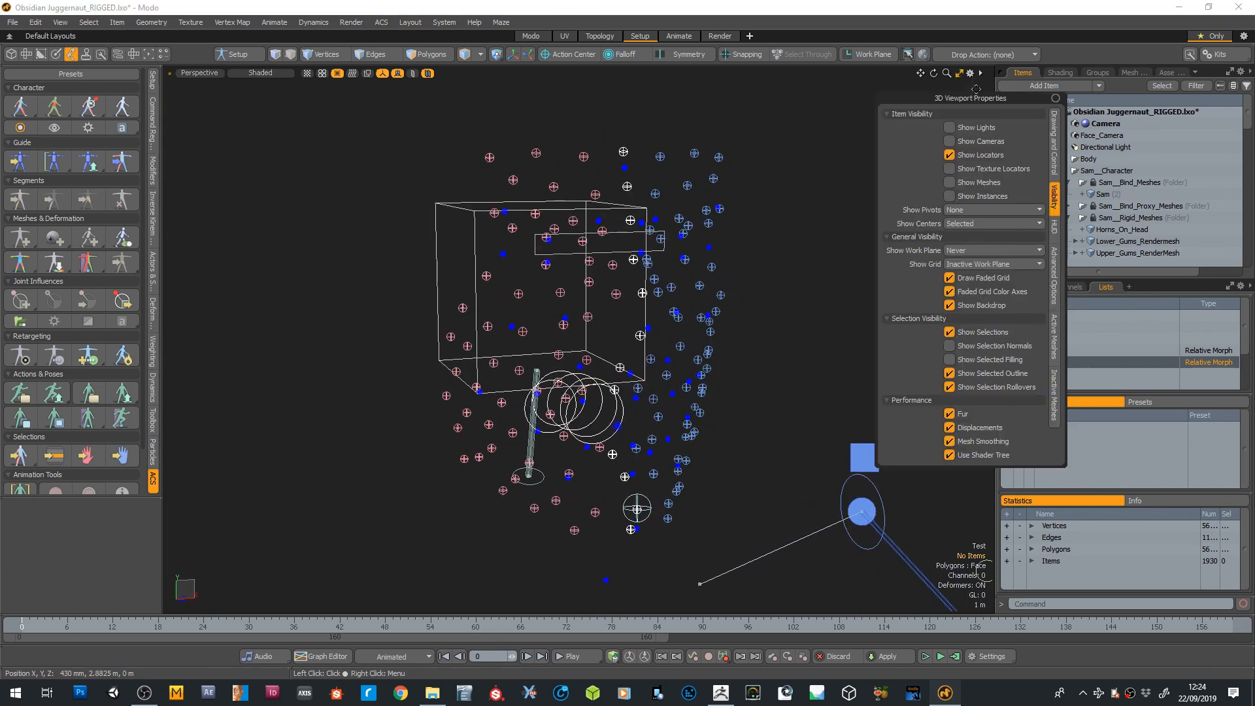
pyautogui.click(949, 183)
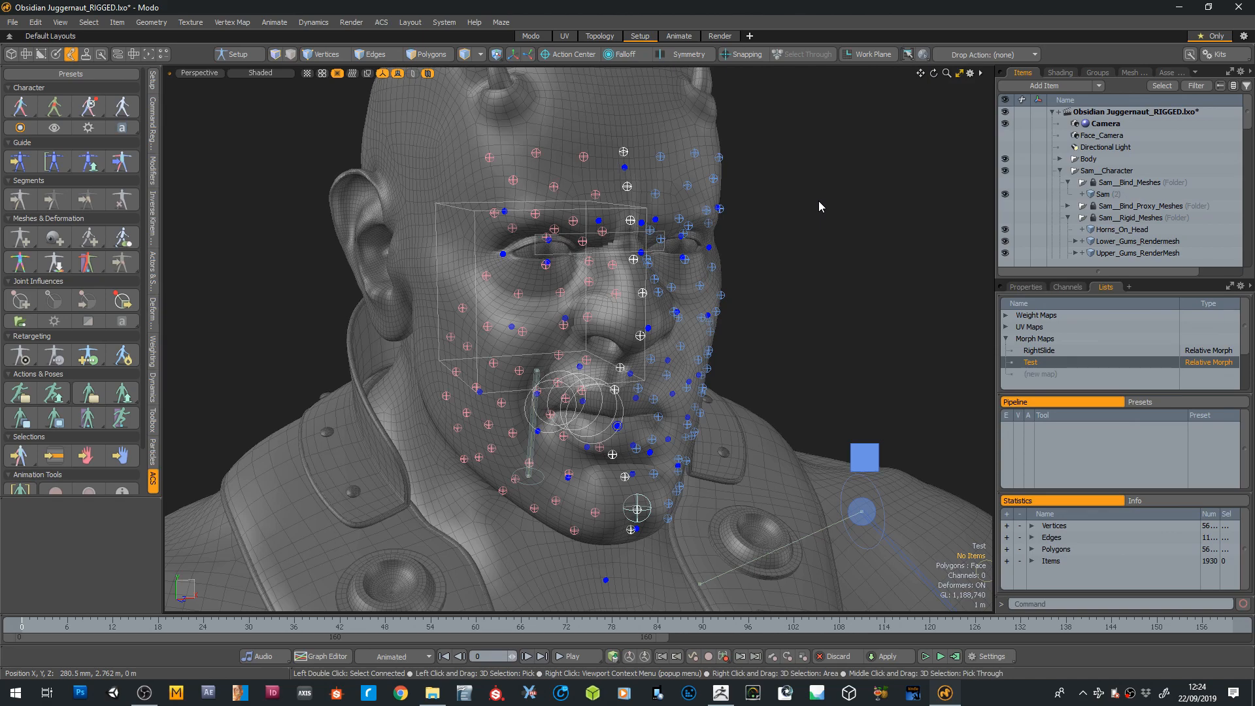
pyautogui.moveTo(934, 73); pyautogui.dragTo(936, 71)
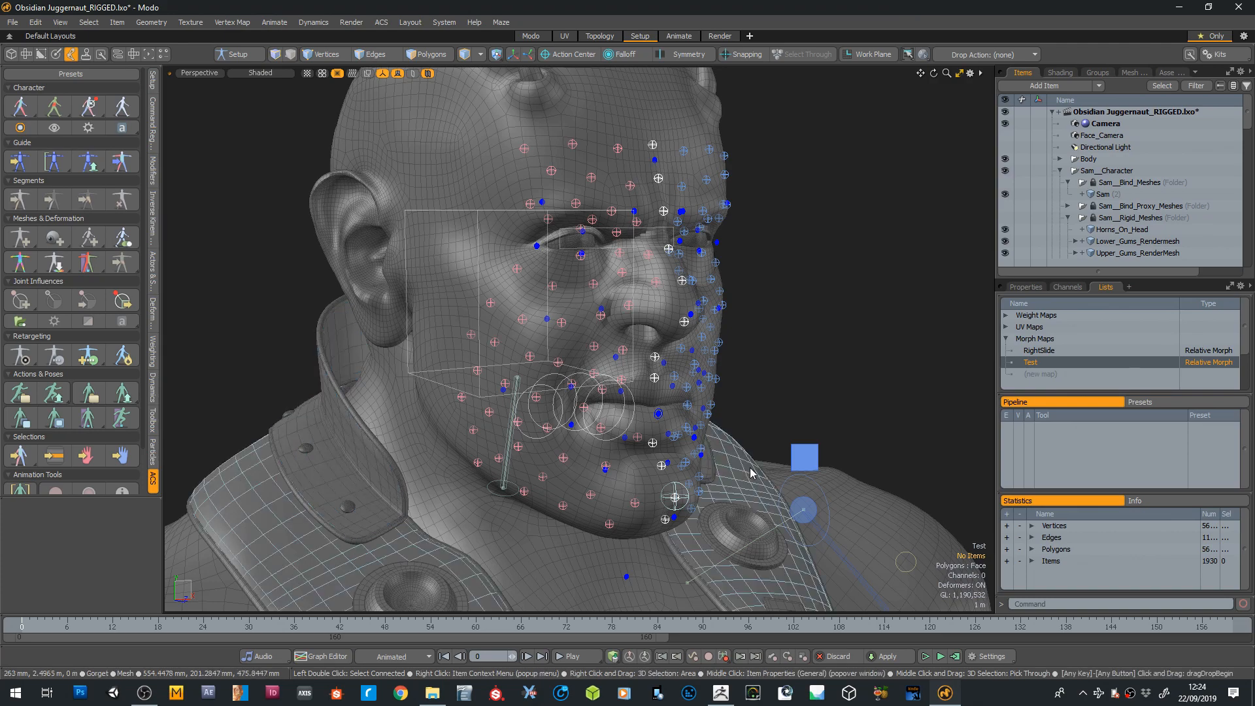
pyautogui.moveTo(933, 72)
pyautogui.mouseDown()
pyautogui.moveTo(879, 73)
pyautogui.moveTo(921, 73)
pyautogui.mouseUp()
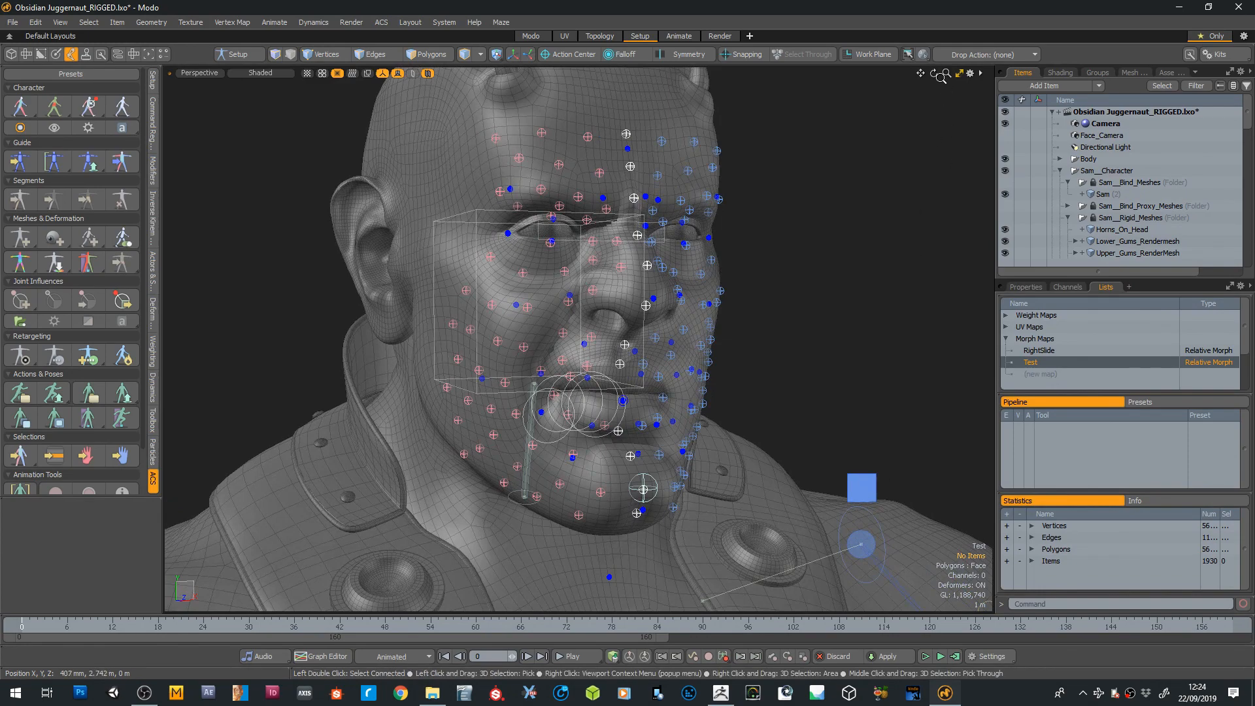
pyautogui.moveTo(934, 74); pyautogui.dragTo(958, 75)
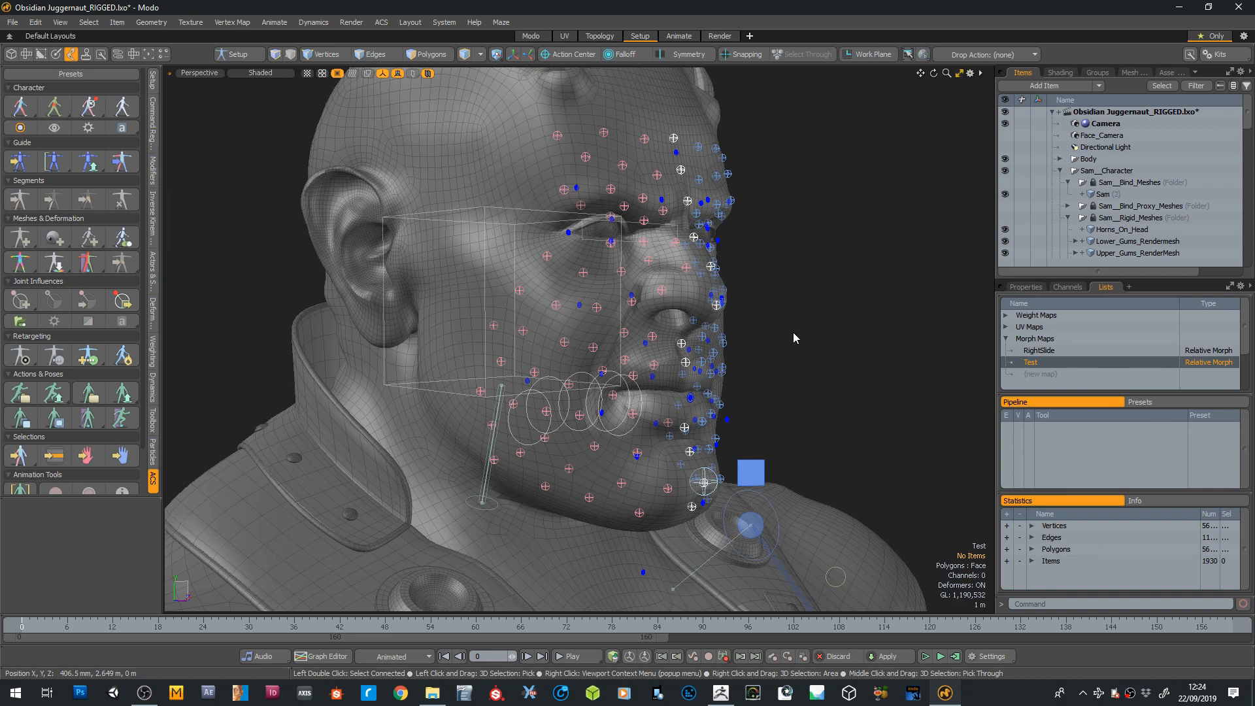
pyautogui.moveTo(929, 73); pyautogui.dragTo(772, 81)
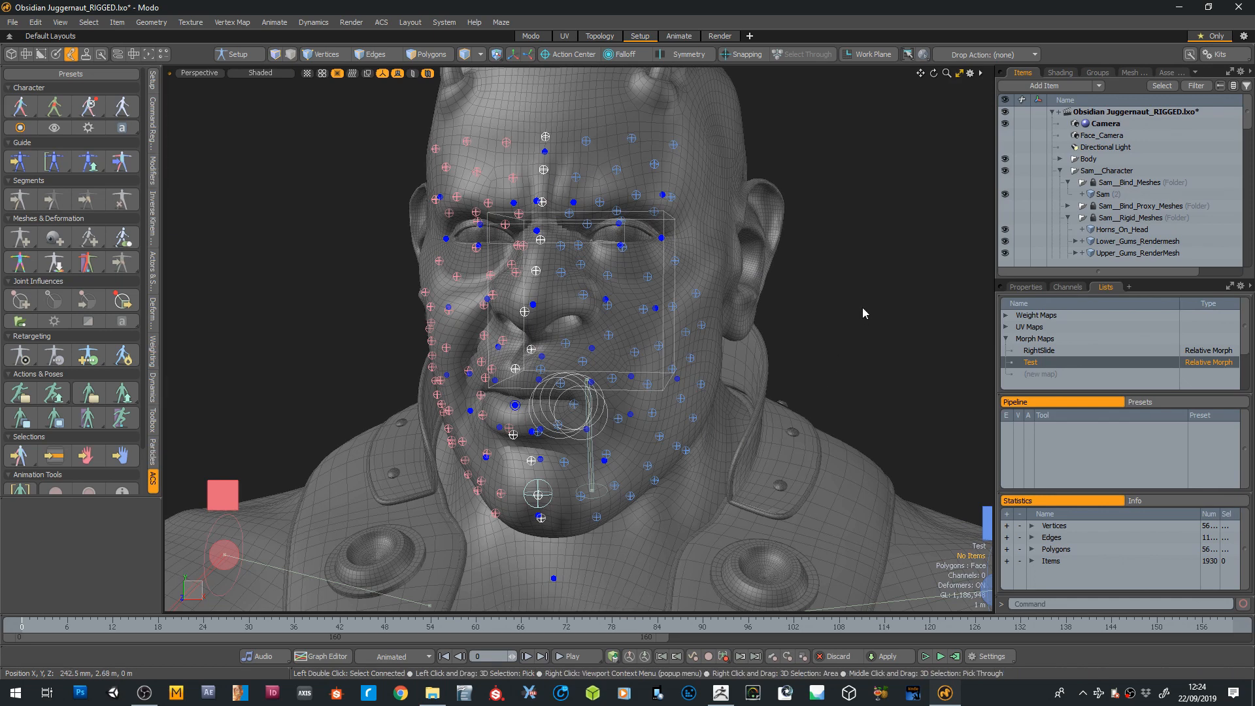
pyautogui.scroll(-2, 862, 308)
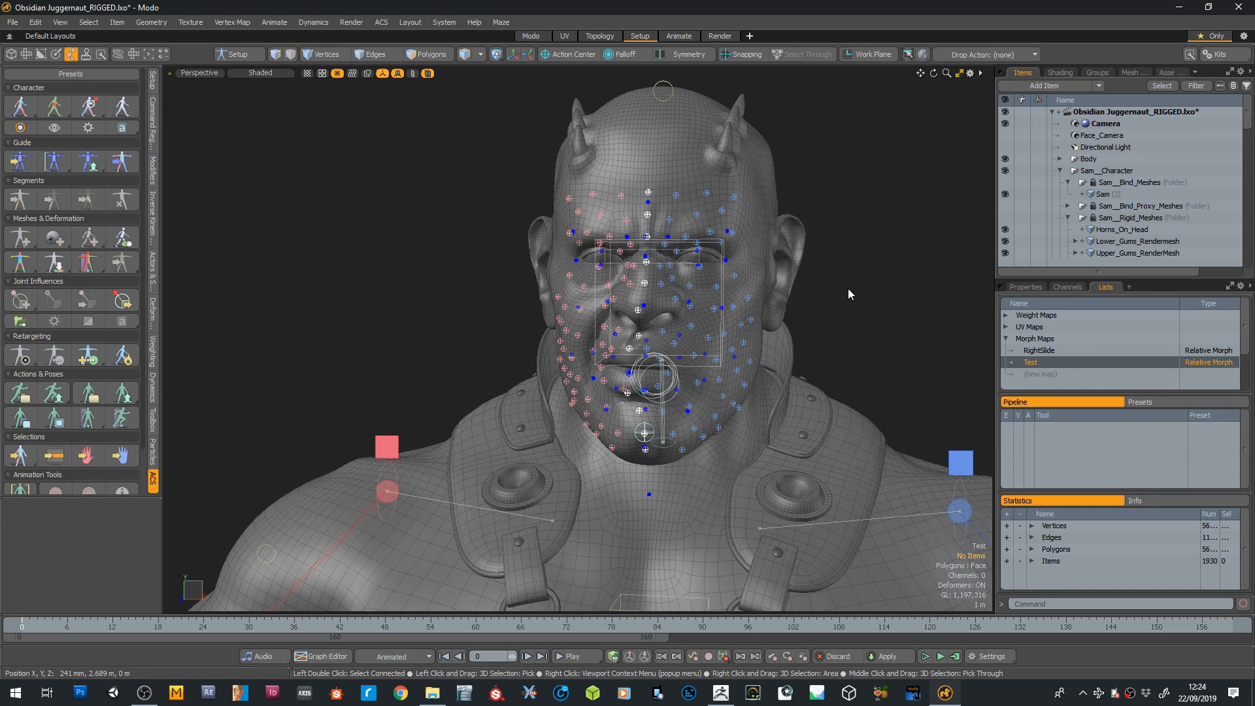
pyautogui.scroll(3, 802, 295)
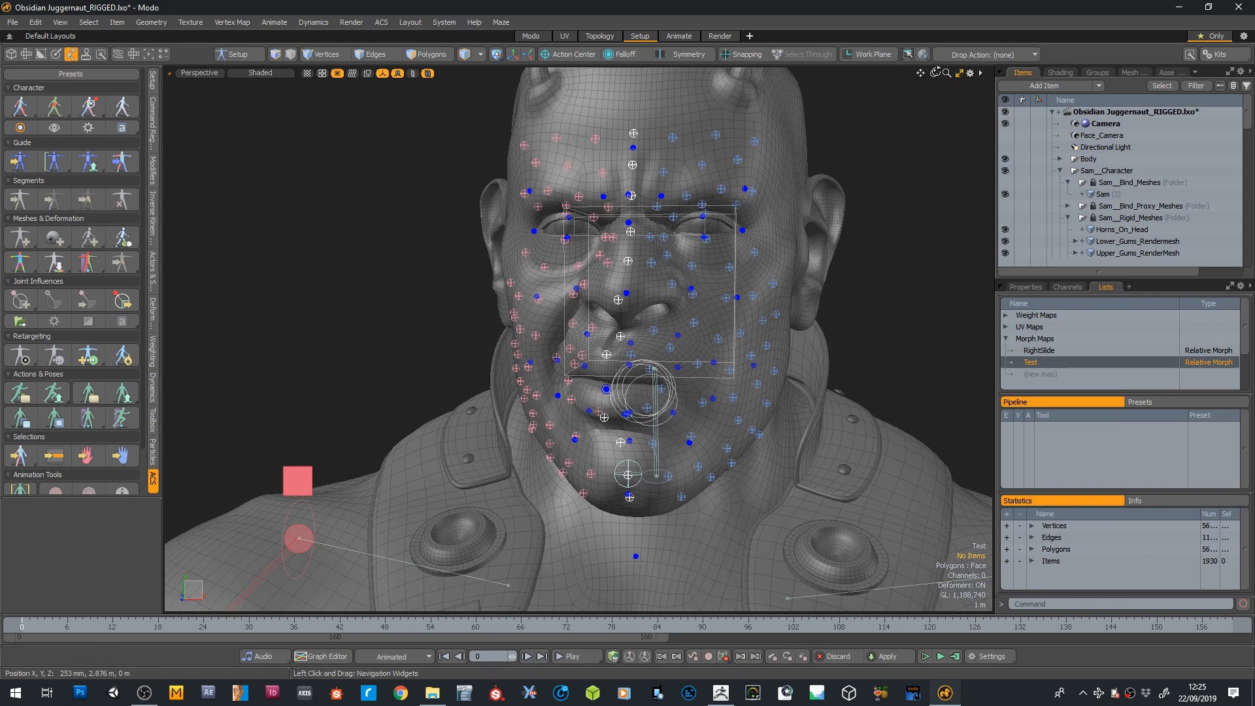
pyautogui.moveTo(935, 73); pyautogui.dragTo(902, 73)
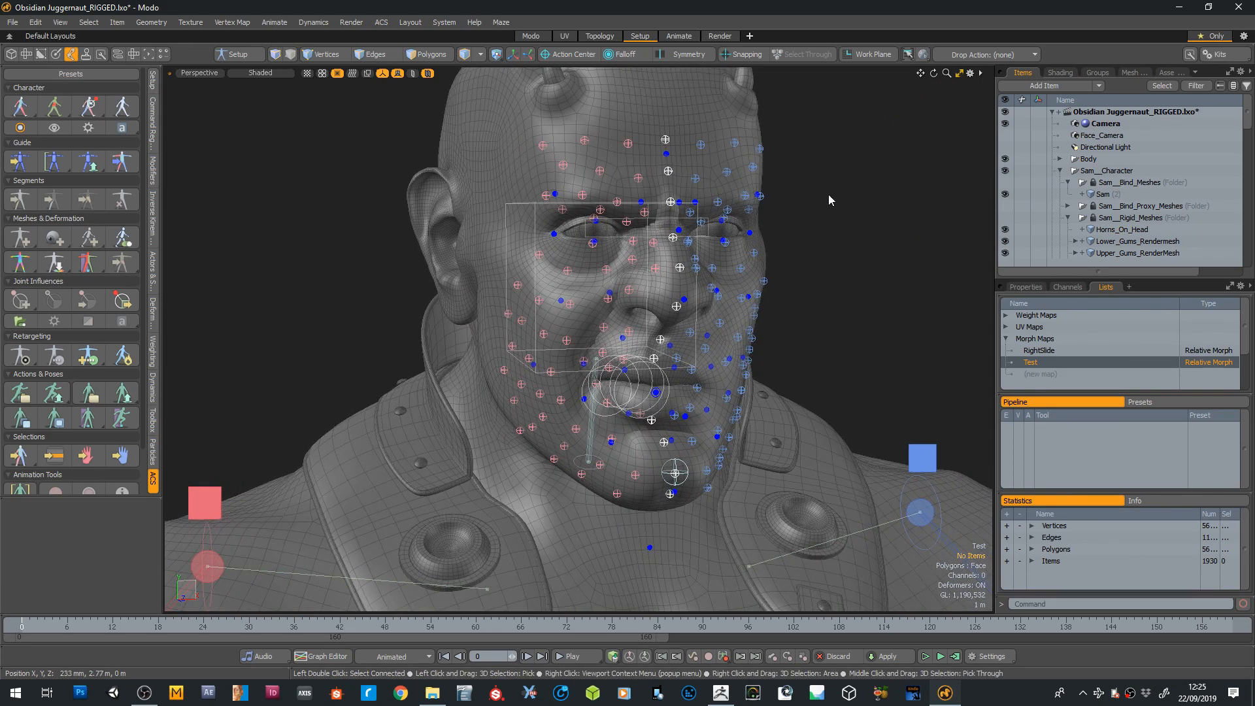